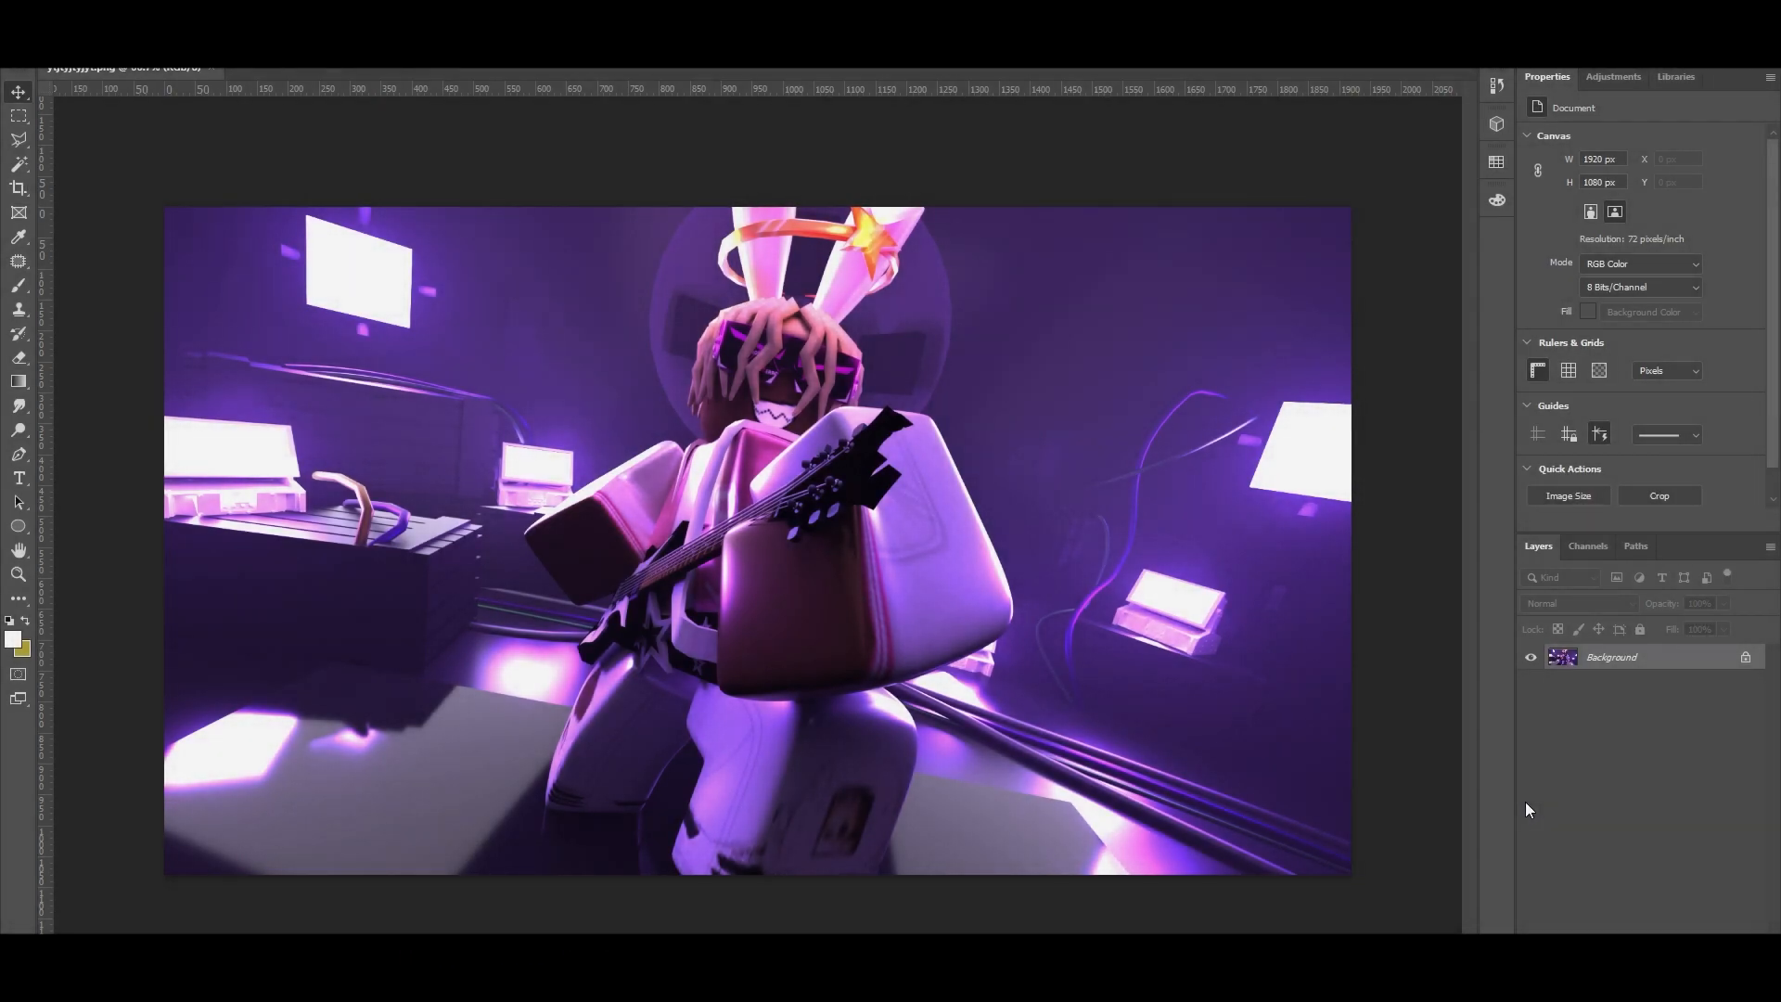
Unlock the background layer and add a Curves adjustment above it with the black point at input 9 and a 76% fill
{"action": "left_click", "coordinate": [1746, 658]}
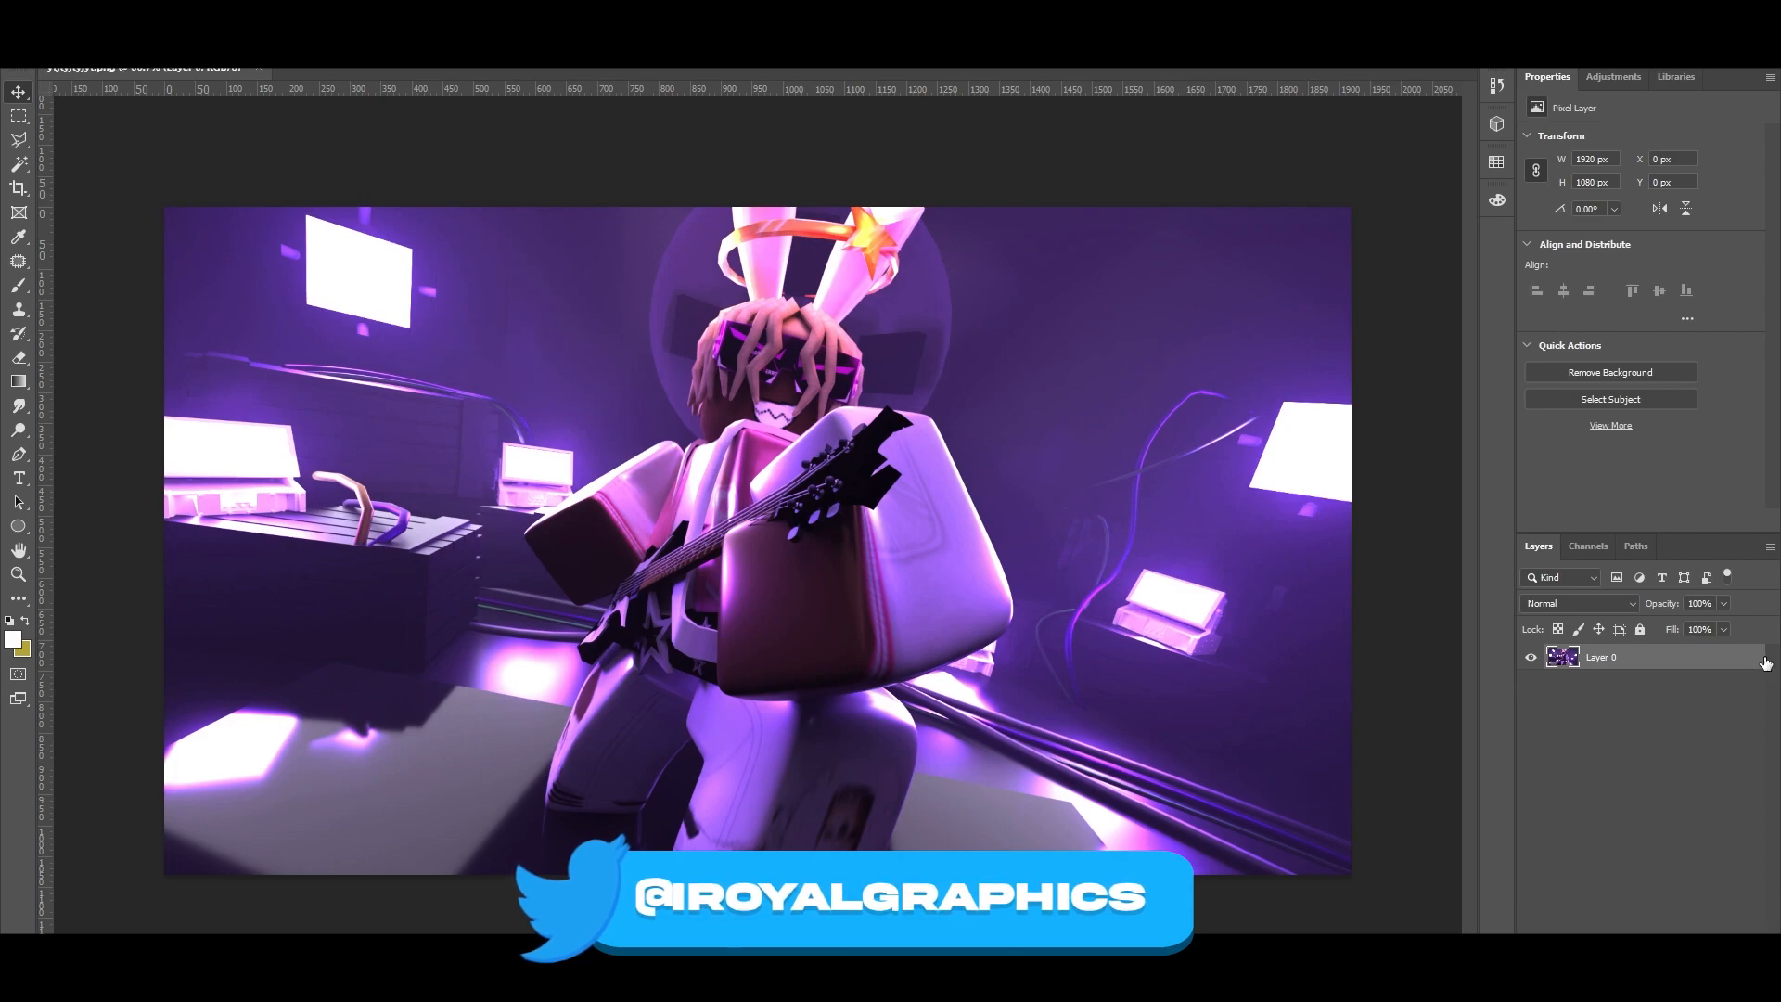
{"action": "left_click", "coordinate": [1612, 77]}
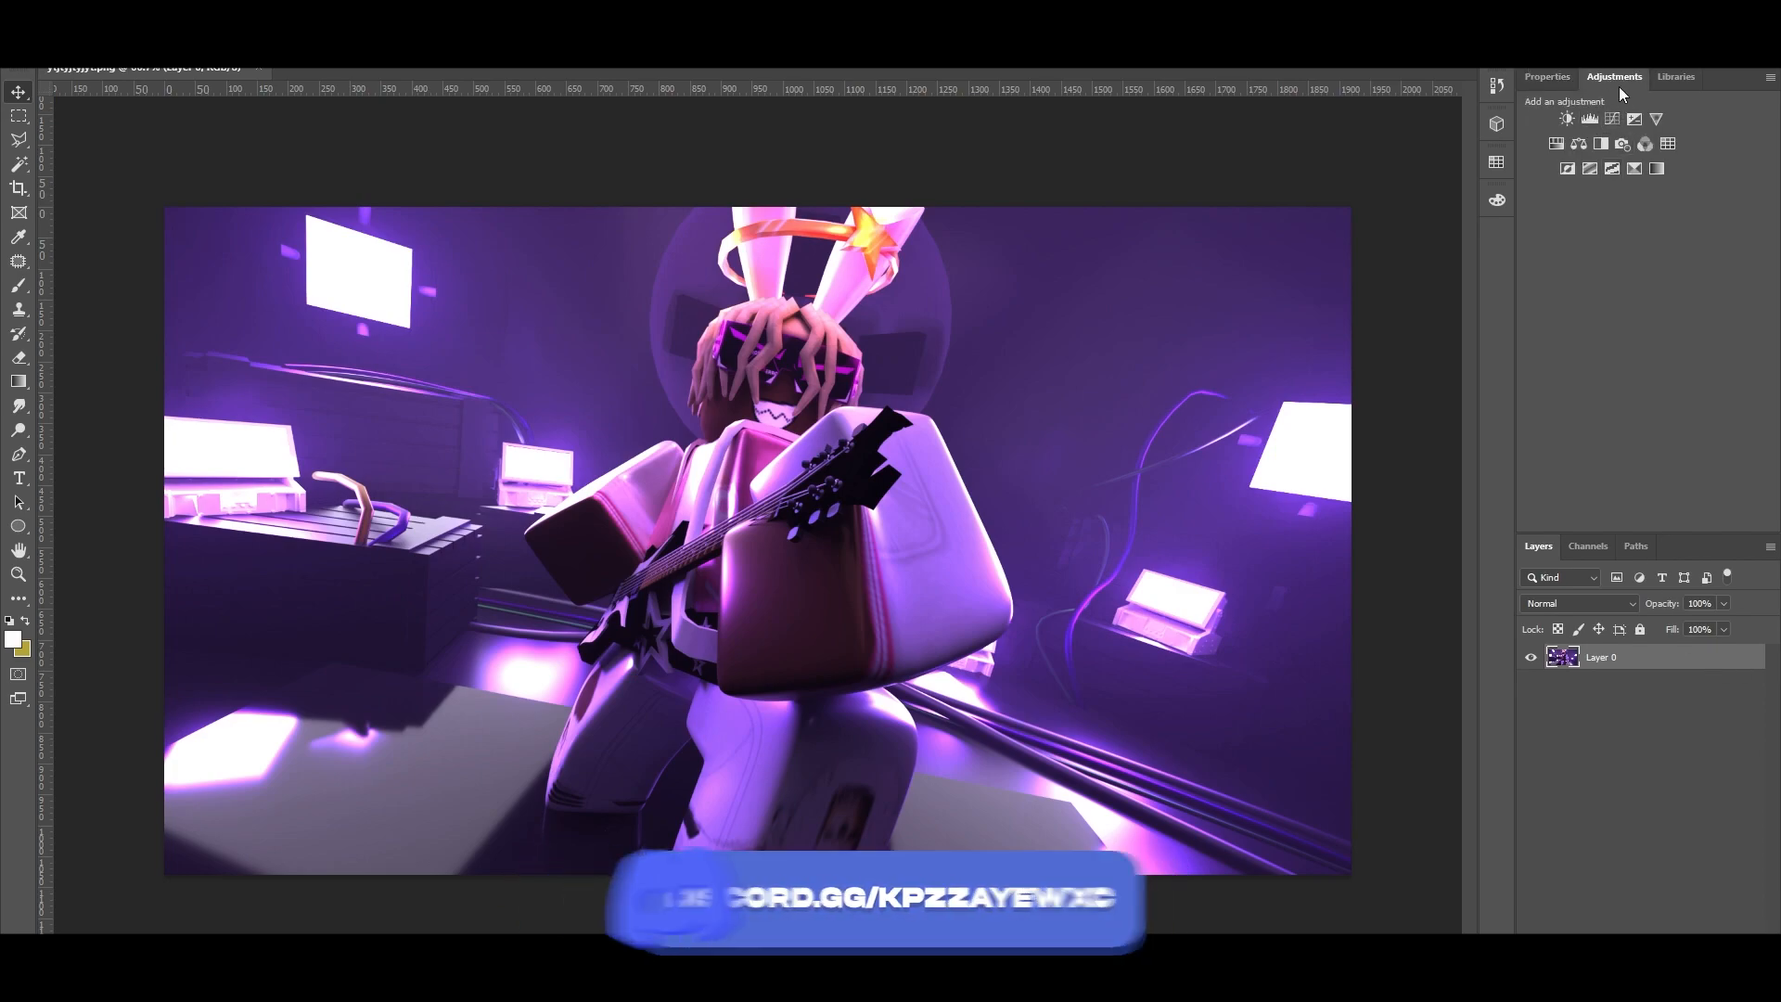
{"action": "left_click", "coordinate": [1612, 117]}
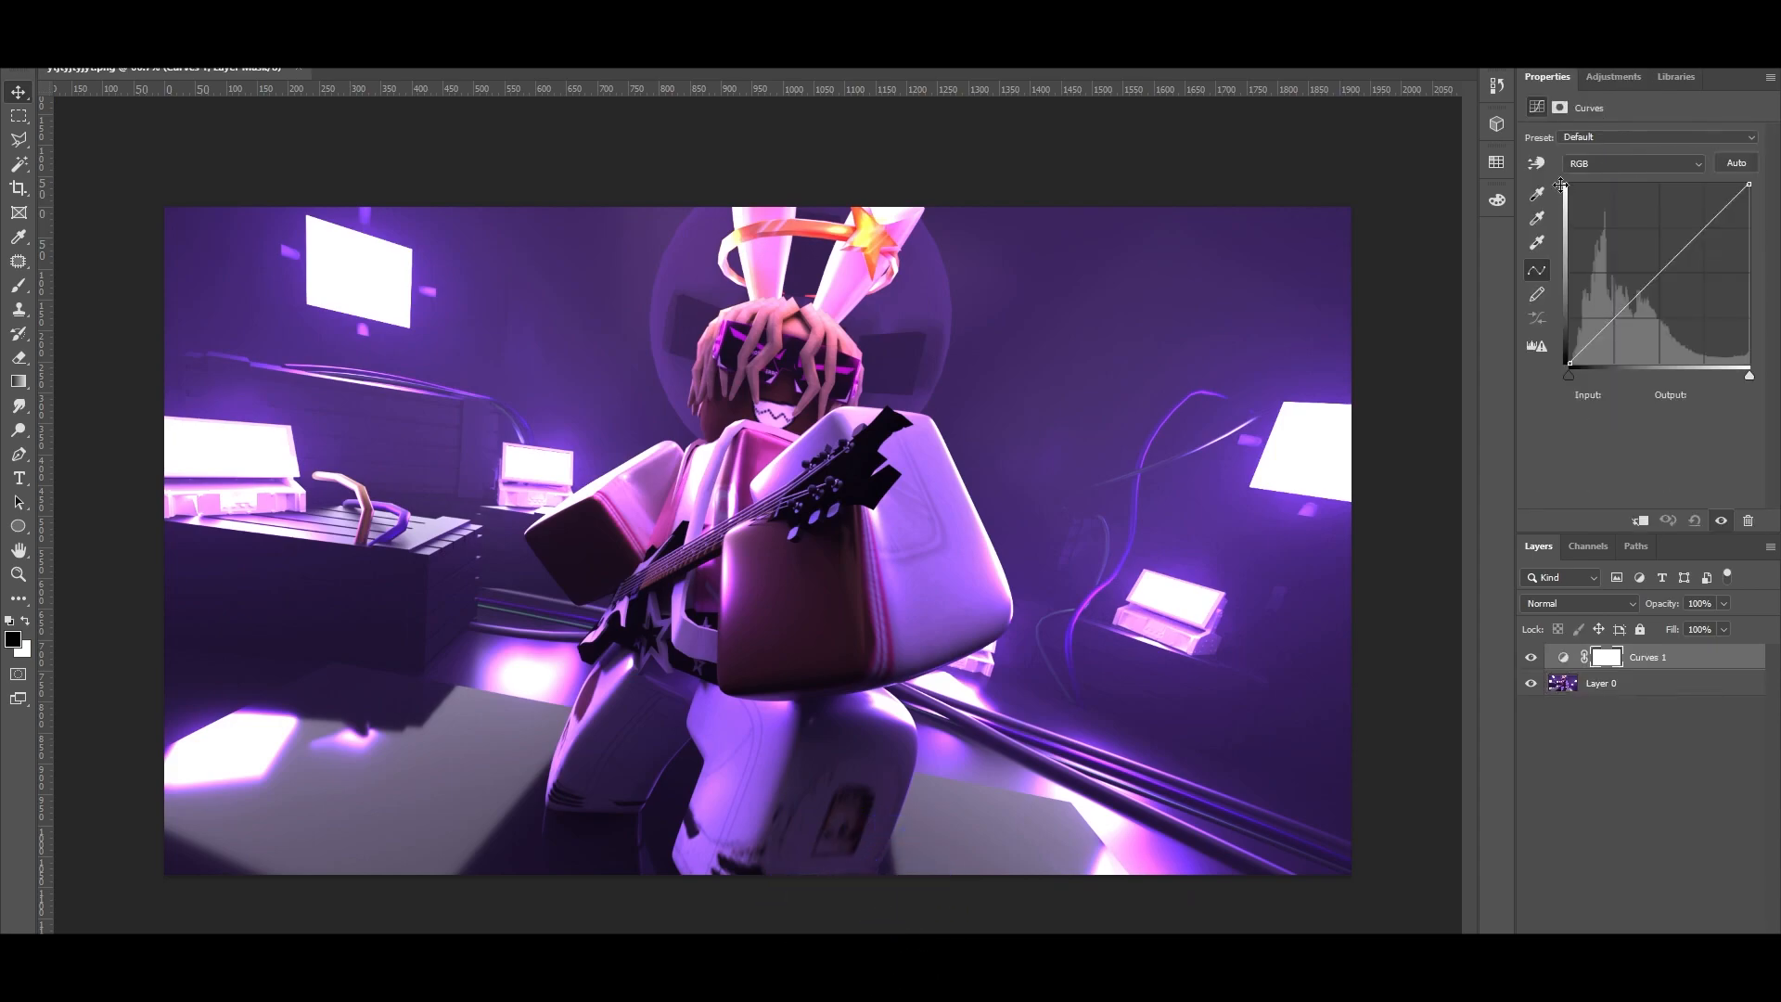
{"action": "left_click_drag", "start_coordinate": [1570, 375], "coordinate": [1575, 375]}
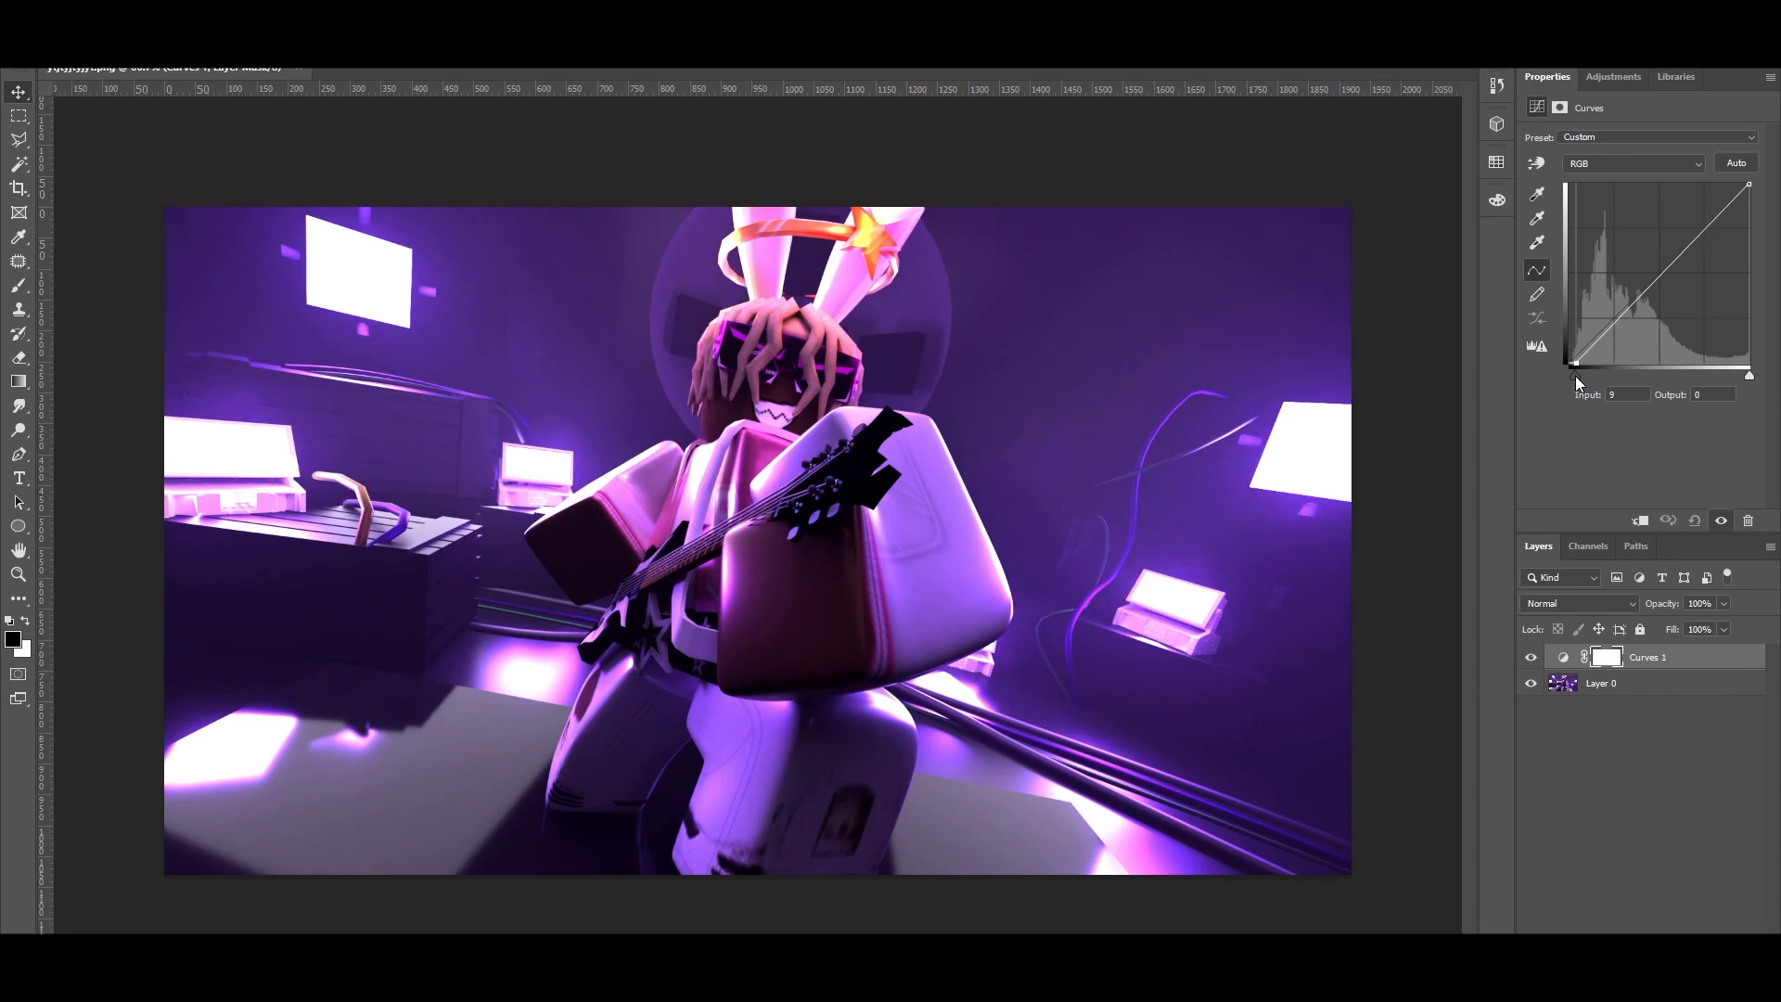
{"action": "left_click", "coordinate": [1722, 629]}
Duplicate the unlocked image layer below the Curves adjustment, then hide and lock the original
{"action": "left_click", "coordinate": [1686, 686]}
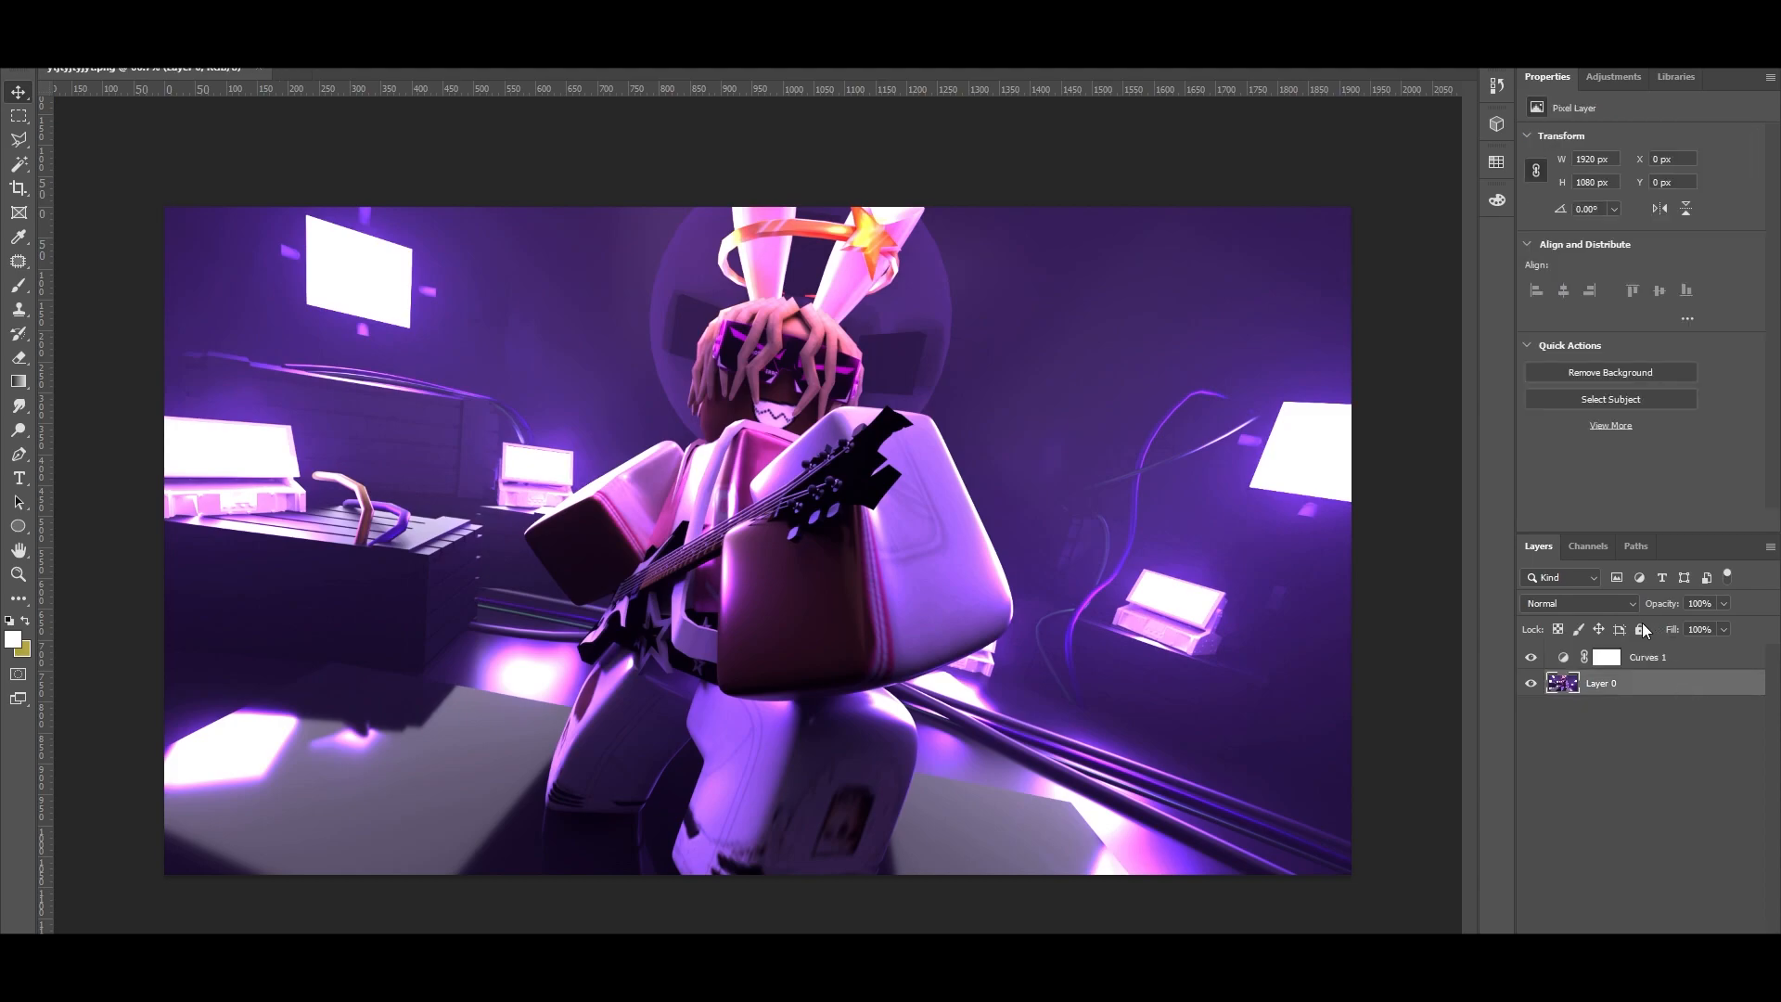
{"action": "left_click", "coordinate": [1643, 666]}
{"action": "left_click", "coordinate": [1638, 694]}
{"action": "key", "text": "ctrl+j"}
{"action": "left_click", "coordinate": [1594, 723]}
{"action": "left_click", "coordinate": [1531, 709]}
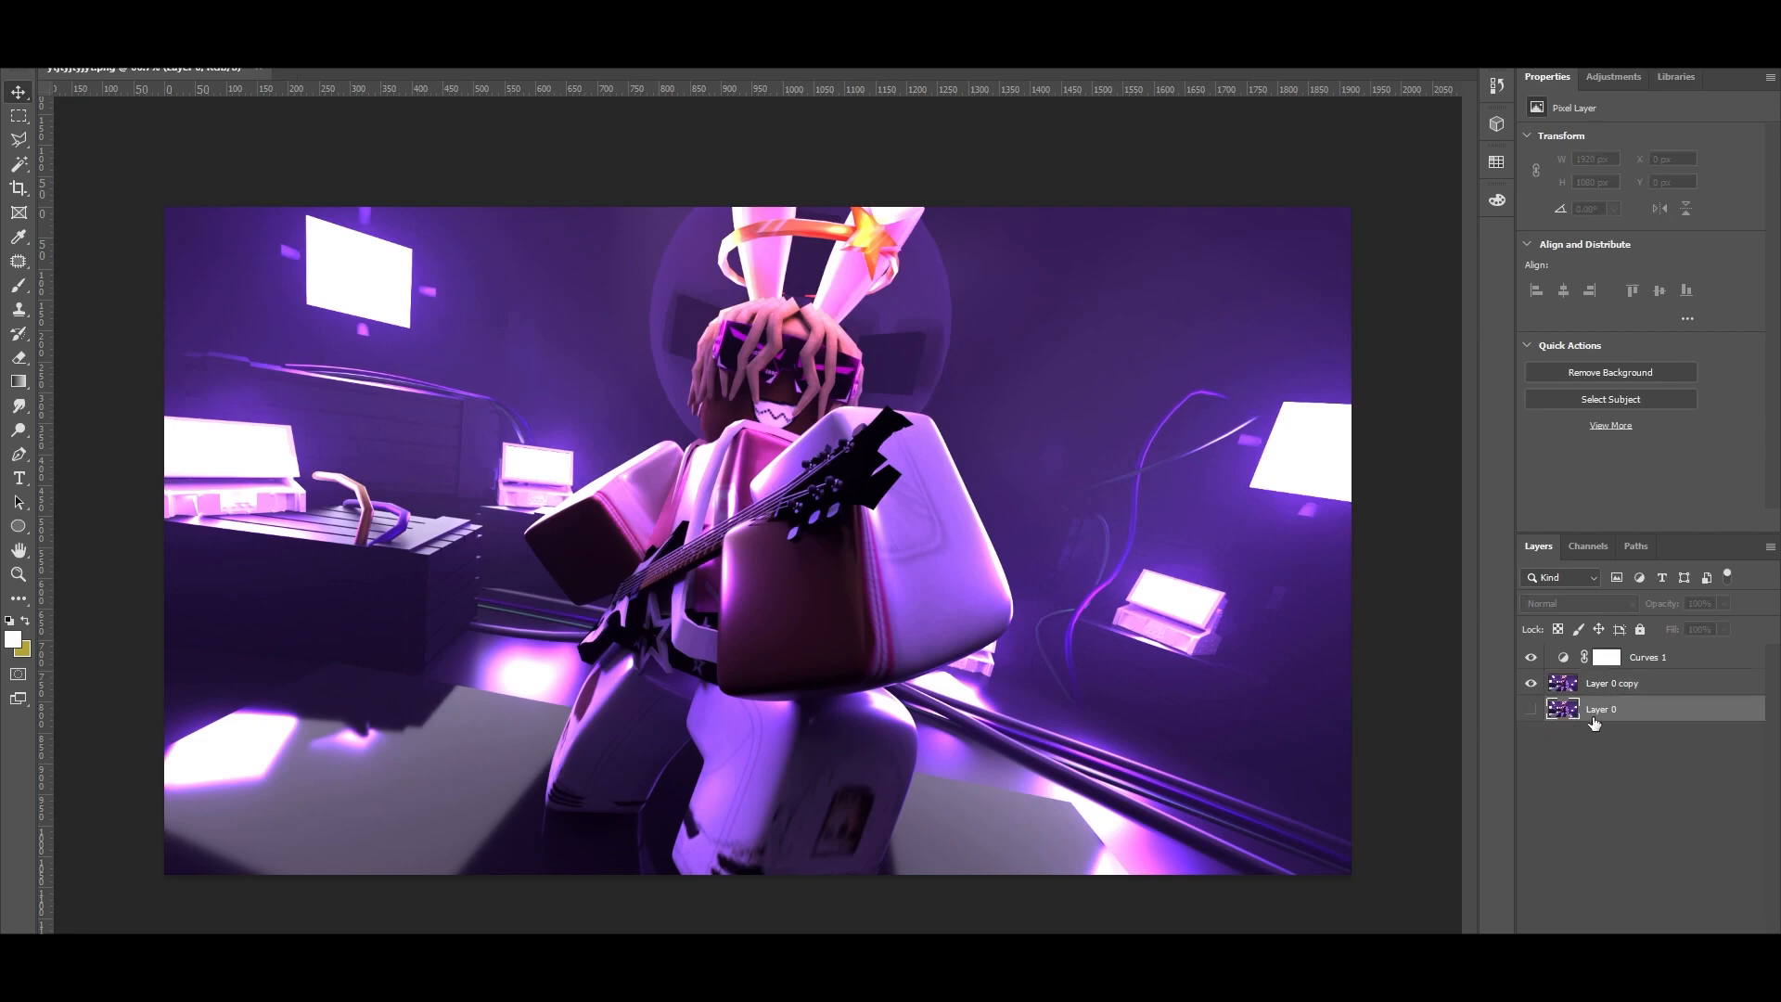
{"action": "left_click", "coordinate": [1640, 630]}
Convert the duplicated image layer to a Smart Object
{"action": "left_click", "coordinate": [1626, 687]}
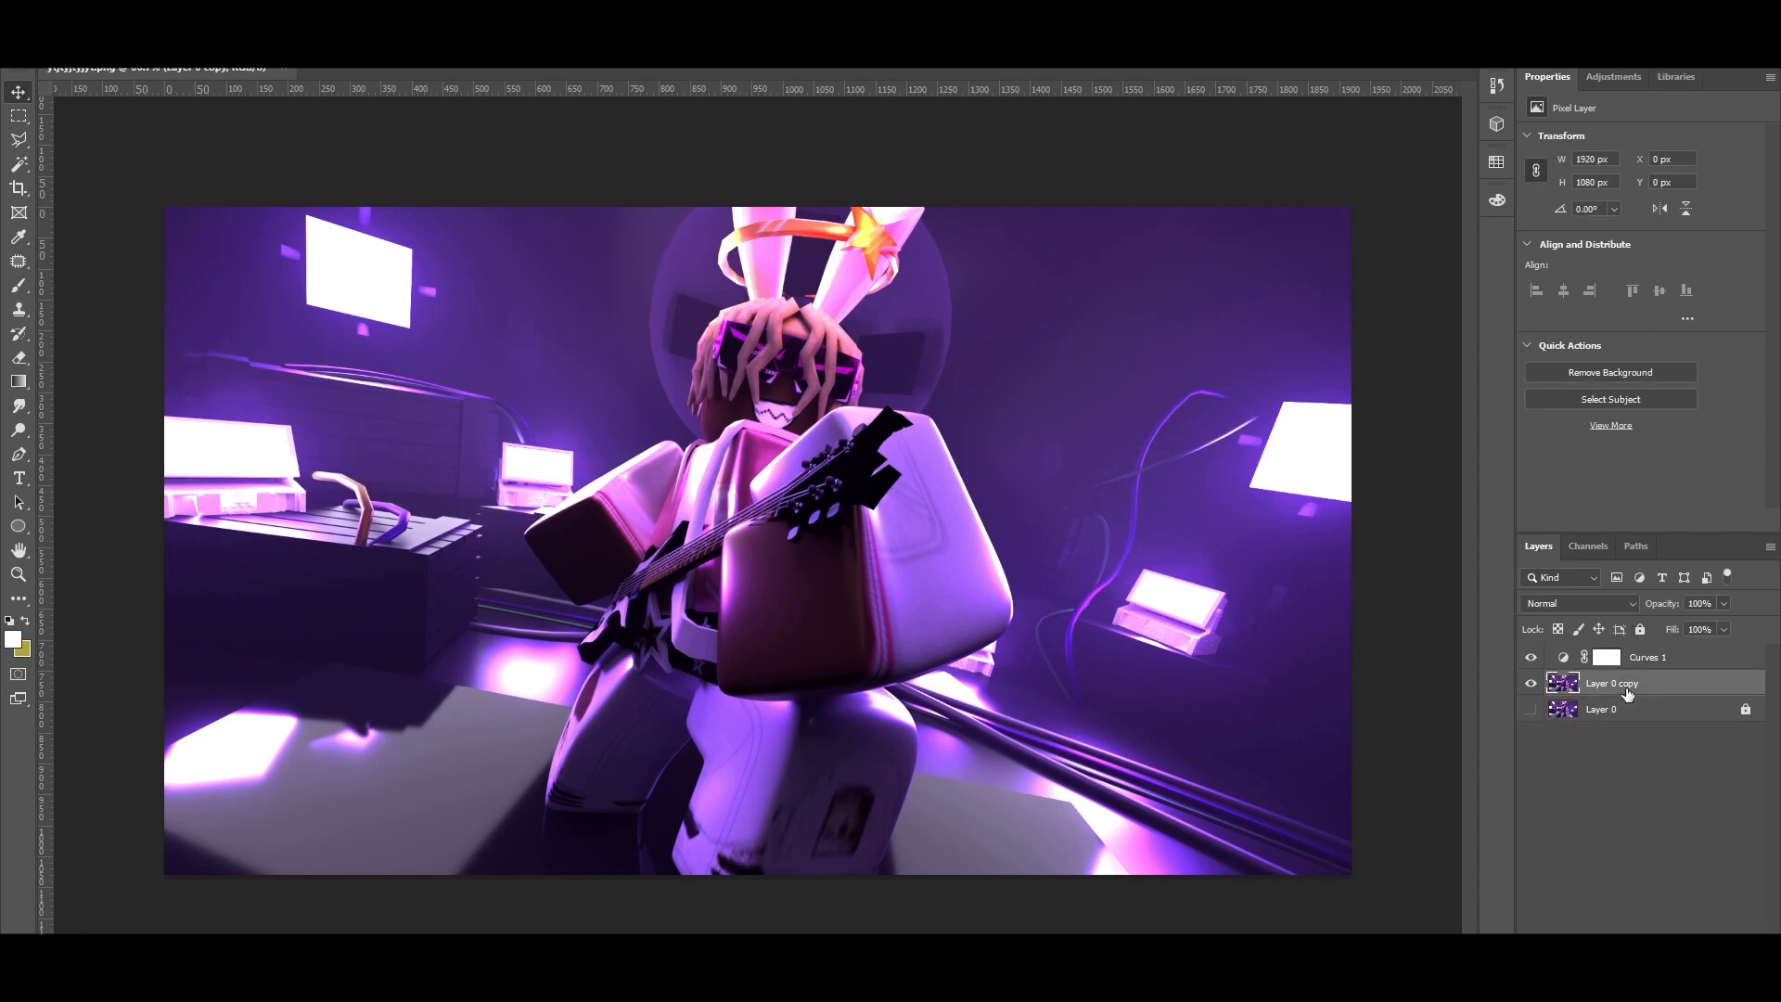
{"action": "right_click", "coordinate": [1627, 687]}
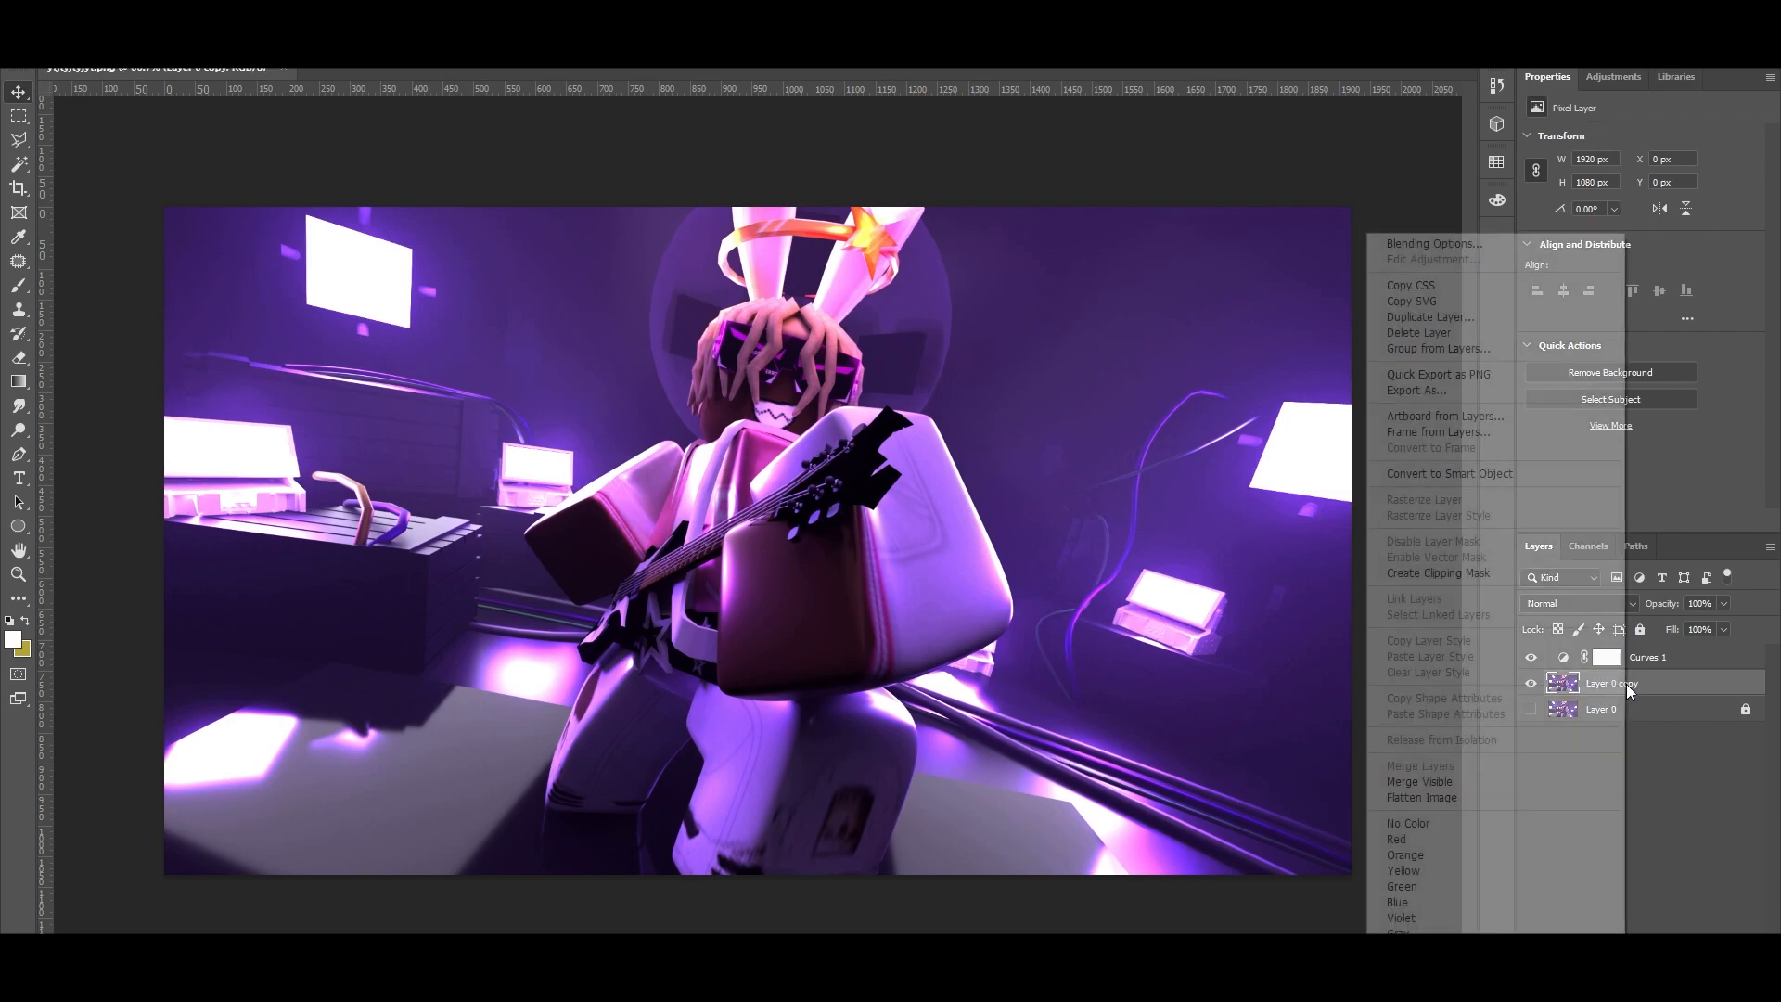
{"action": "left_click", "coordinate": [1507, 473]}
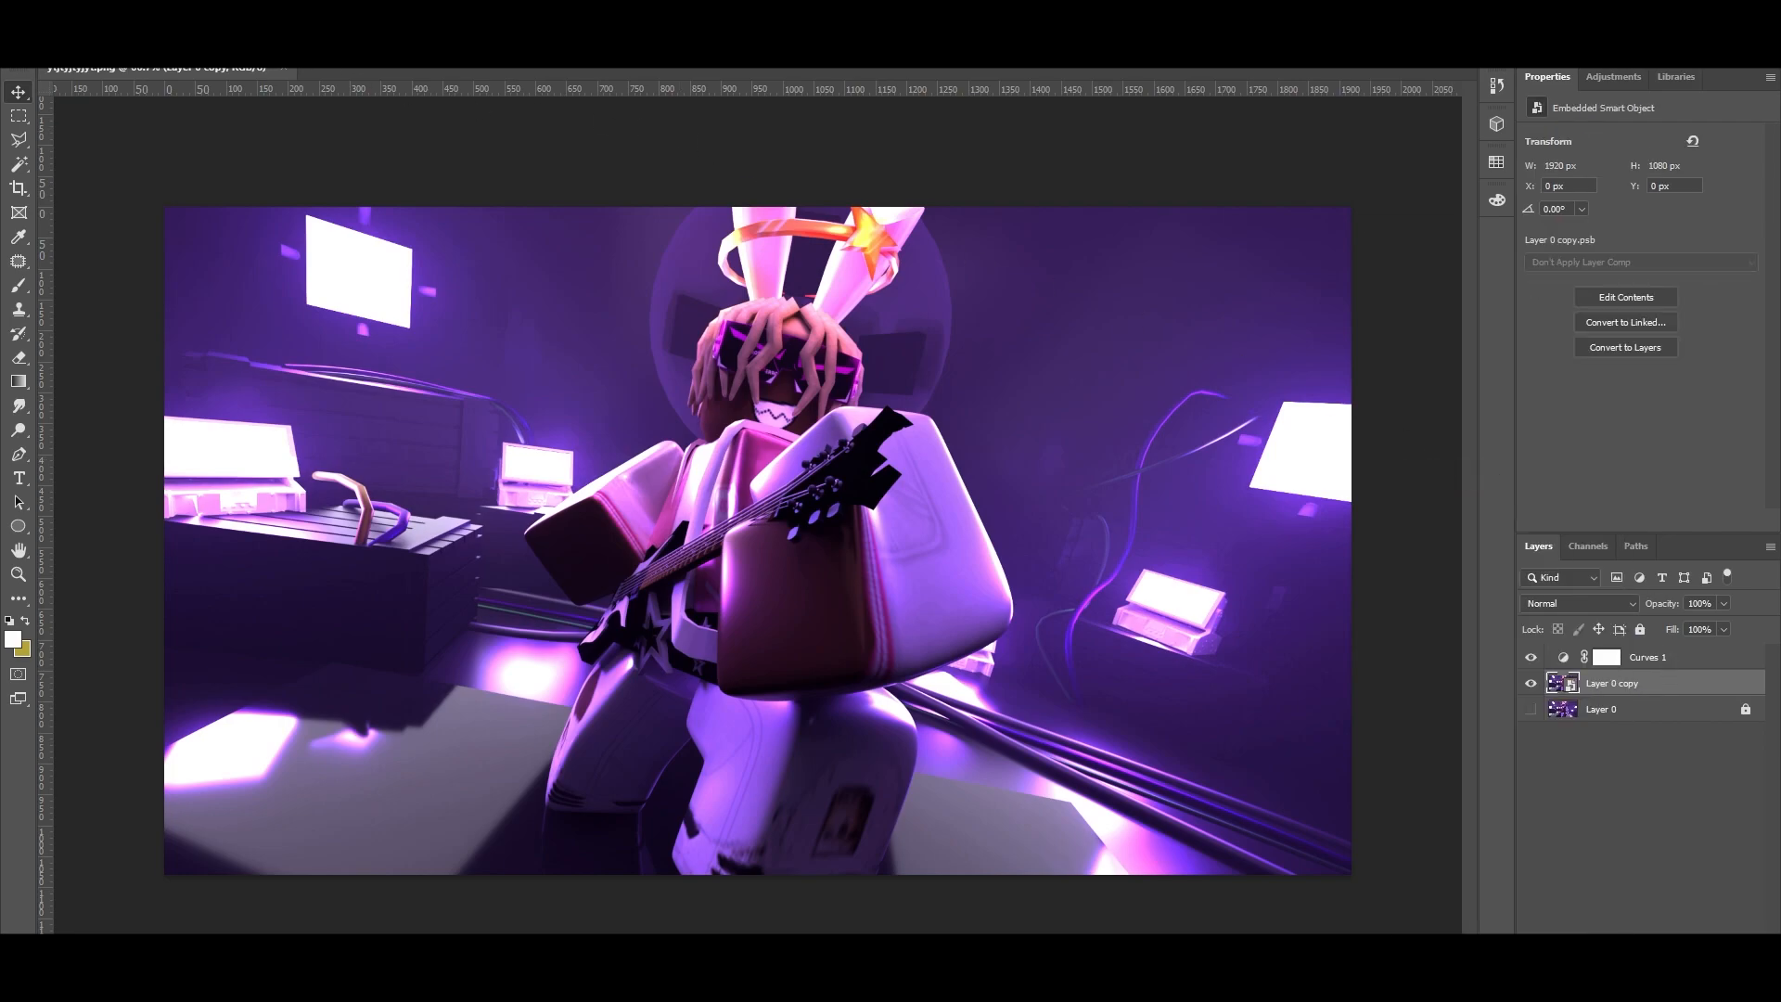
Apply a Gaussian Blur with a 7.6 pixel radius to the Smart Object layer
{"action": "left_click", "coordinate": [258, 12]}
{"action": "mouse_move", "coordinate": [320, 247]}
{"action": "left_click", "coordinate": [527, 317]}
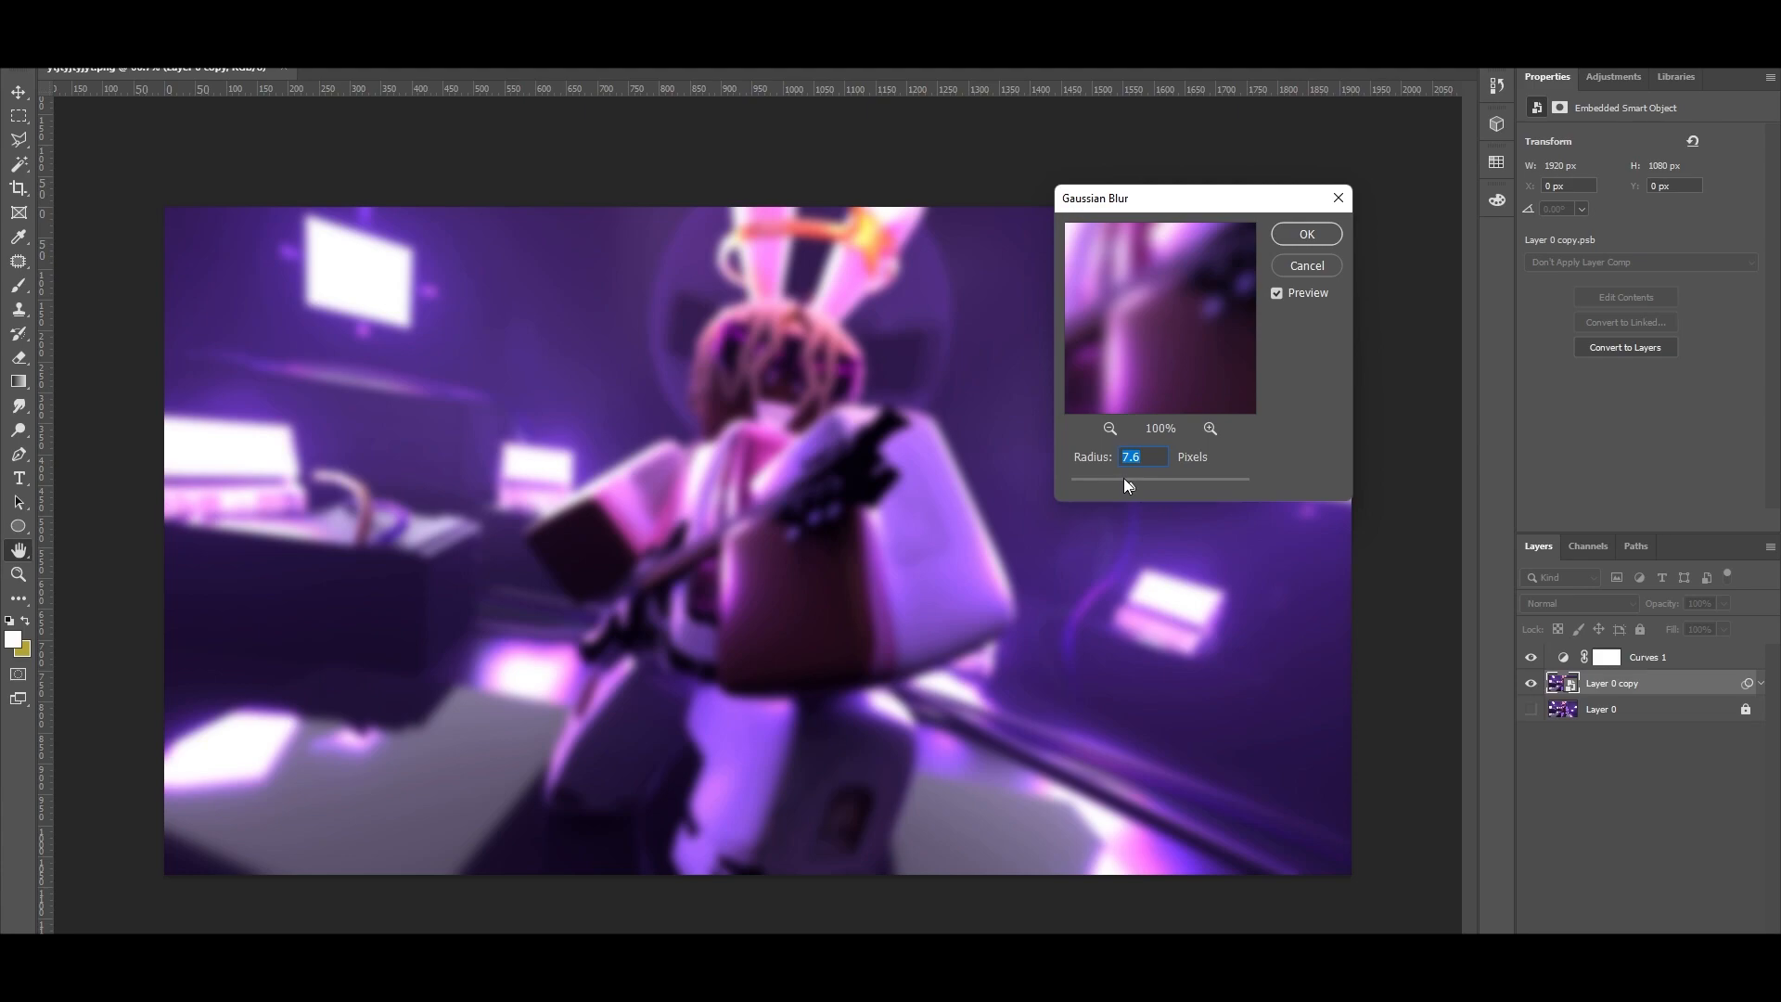
{"action": "left_click_drag", "start_coordinate": [1139, 481], "coordinate": [1134, 483]}
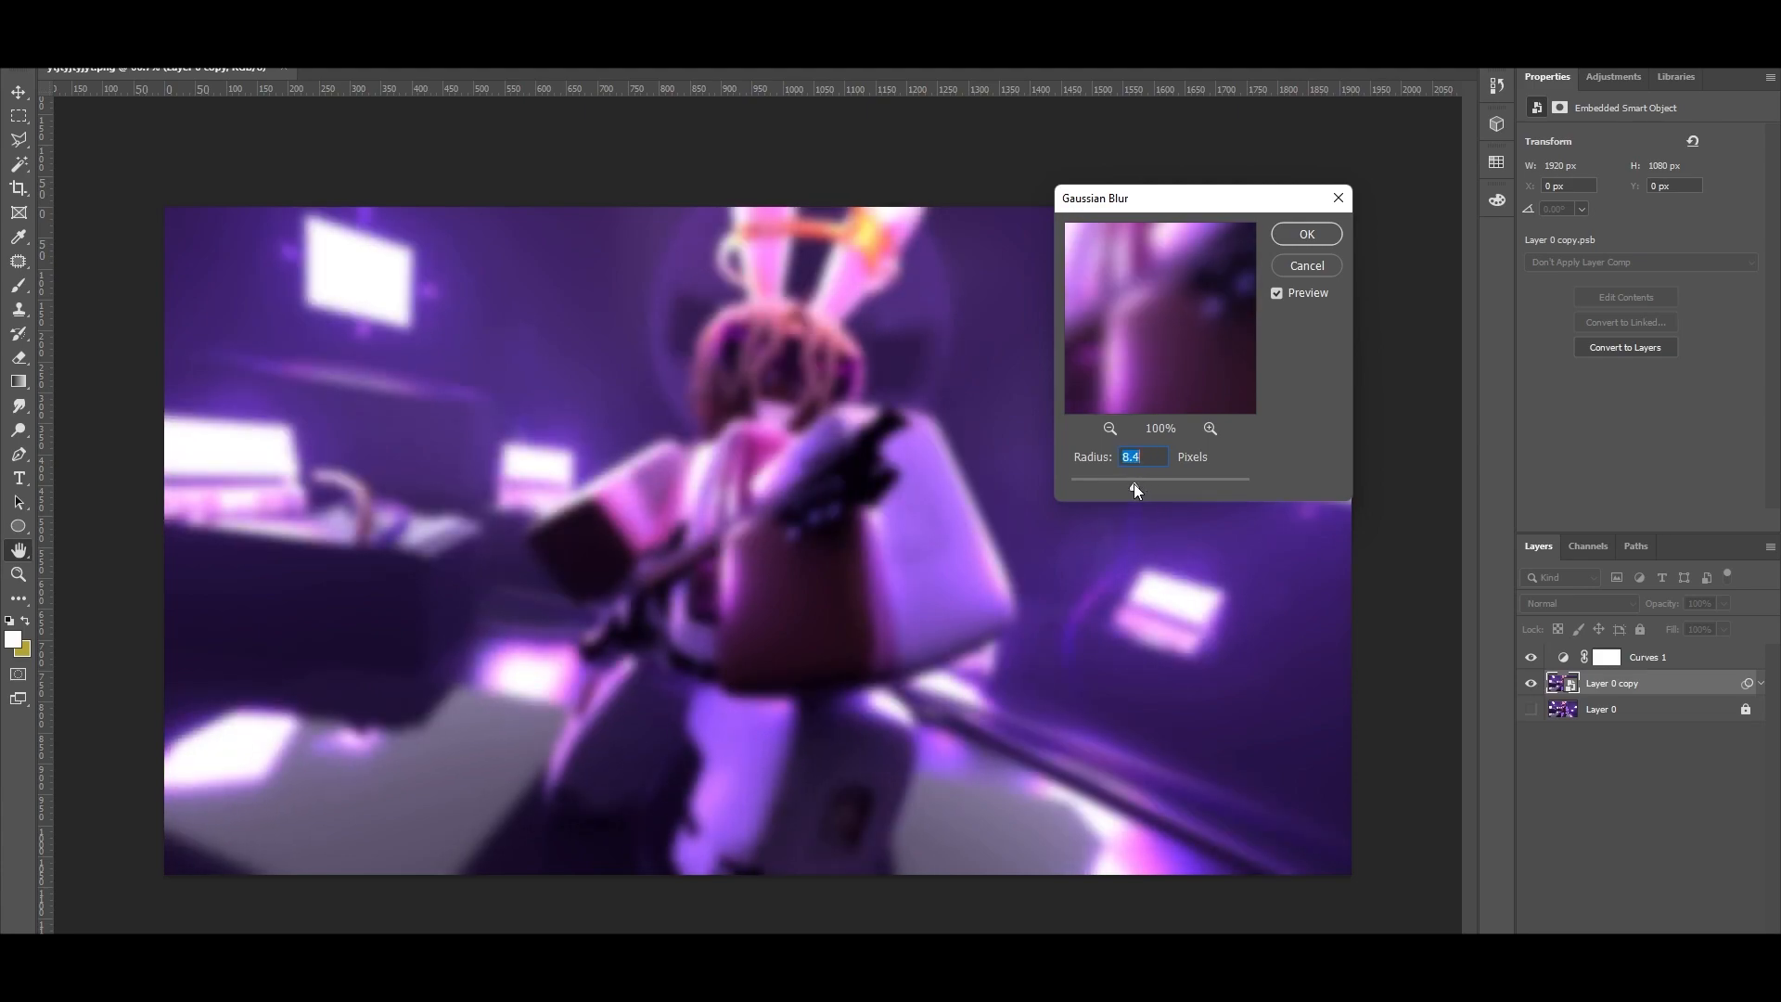
{"action": "type", "text": "7.6"}
{"action": "left_click", "coordinate": [1304, 235]}
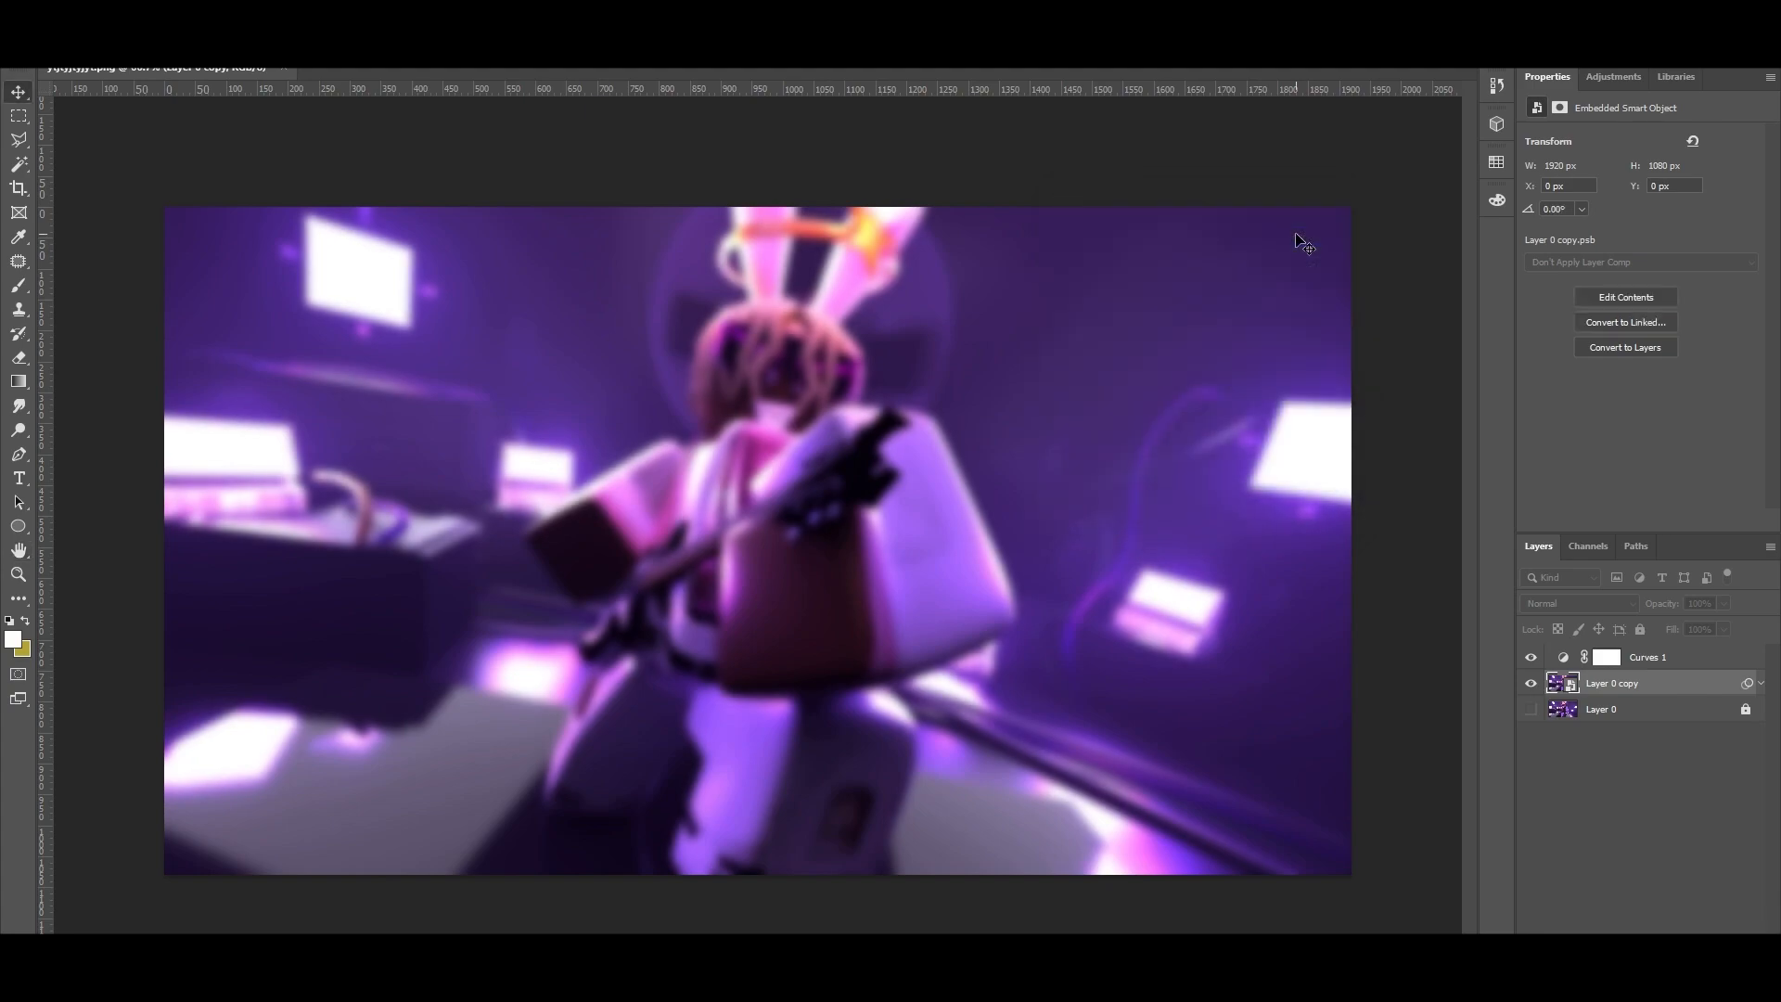
Paint black on the blur's filter mask over the character's head and body with a soft 1000 px brush to bring back sharpness
{"action": "left_click", "coordinate": [1594, 708]}
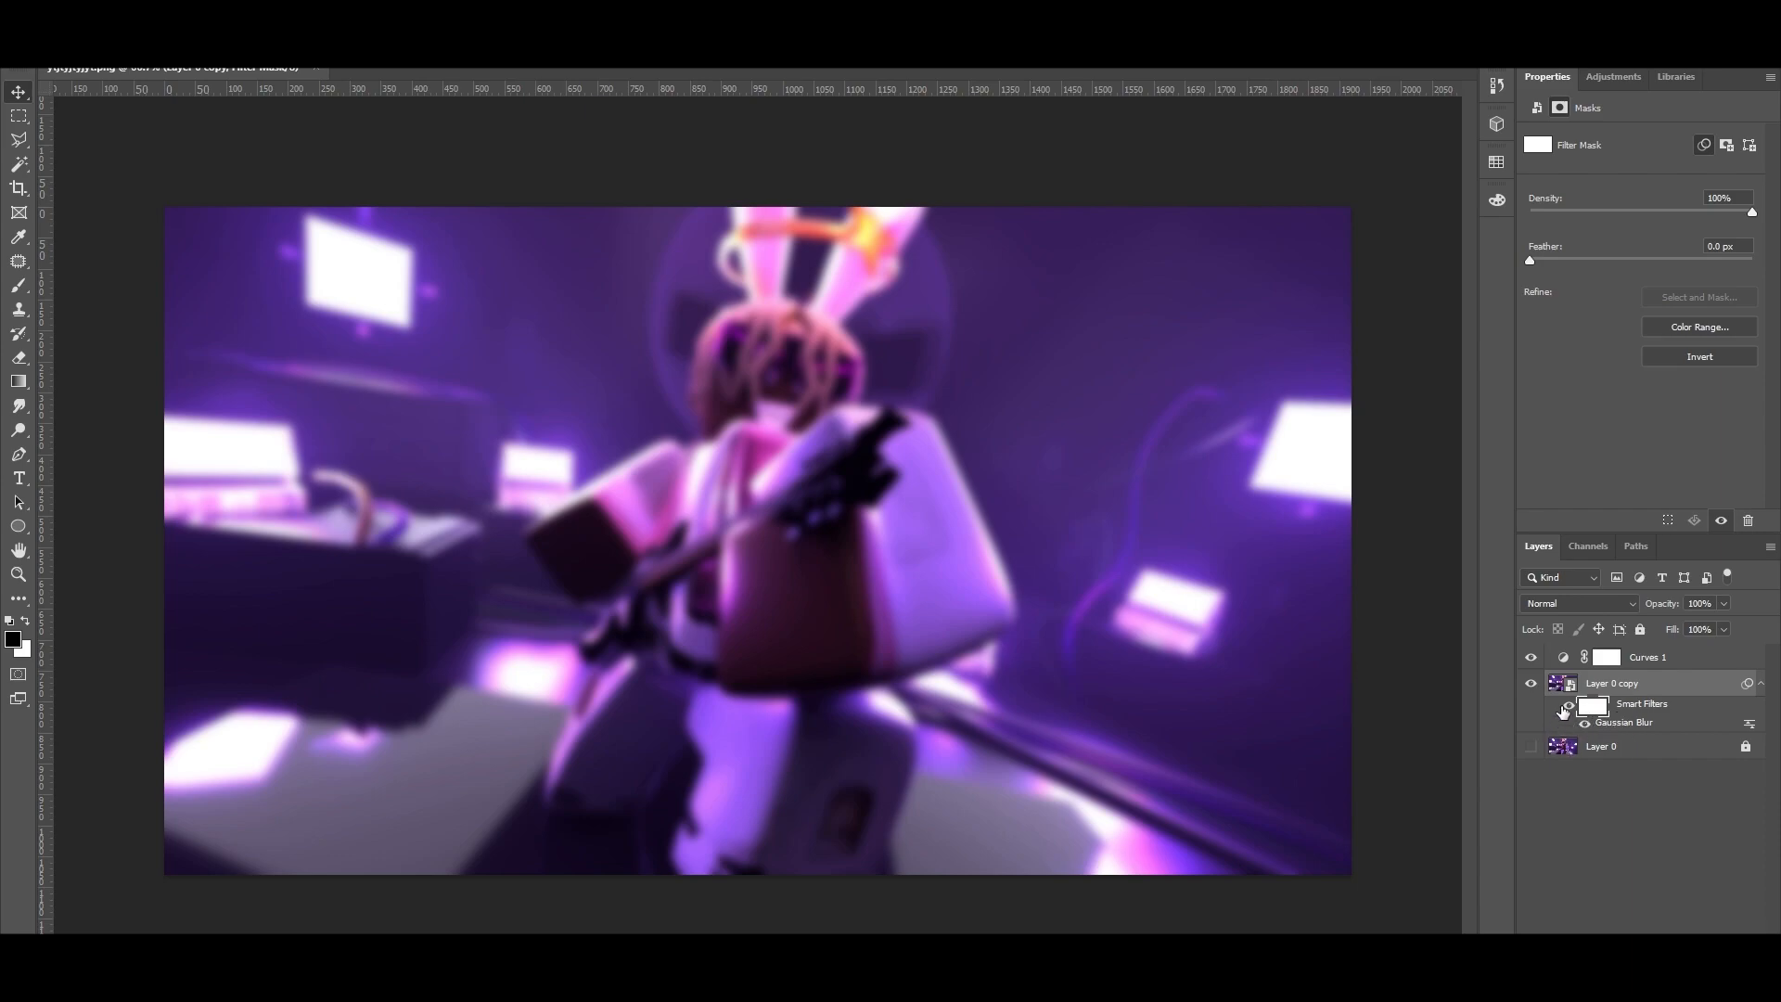
{"action": "key", "text": "b"}
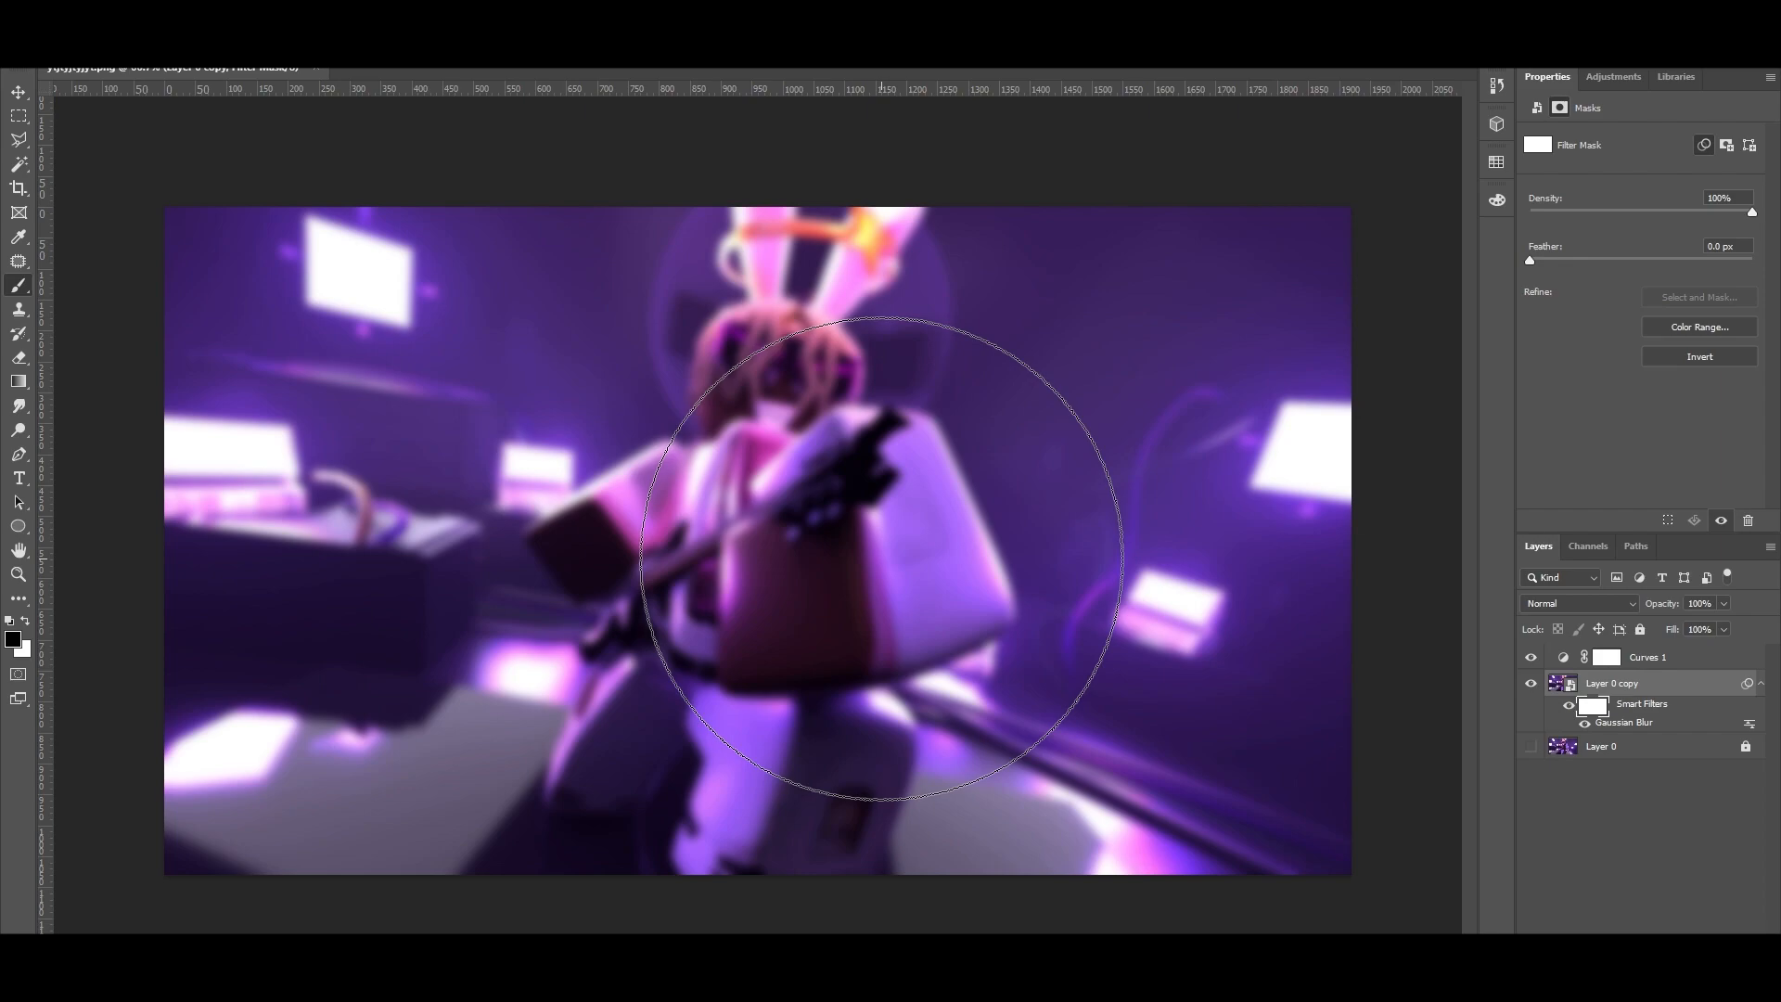
{"action": "right_click", "coordinate": [882, 558]}
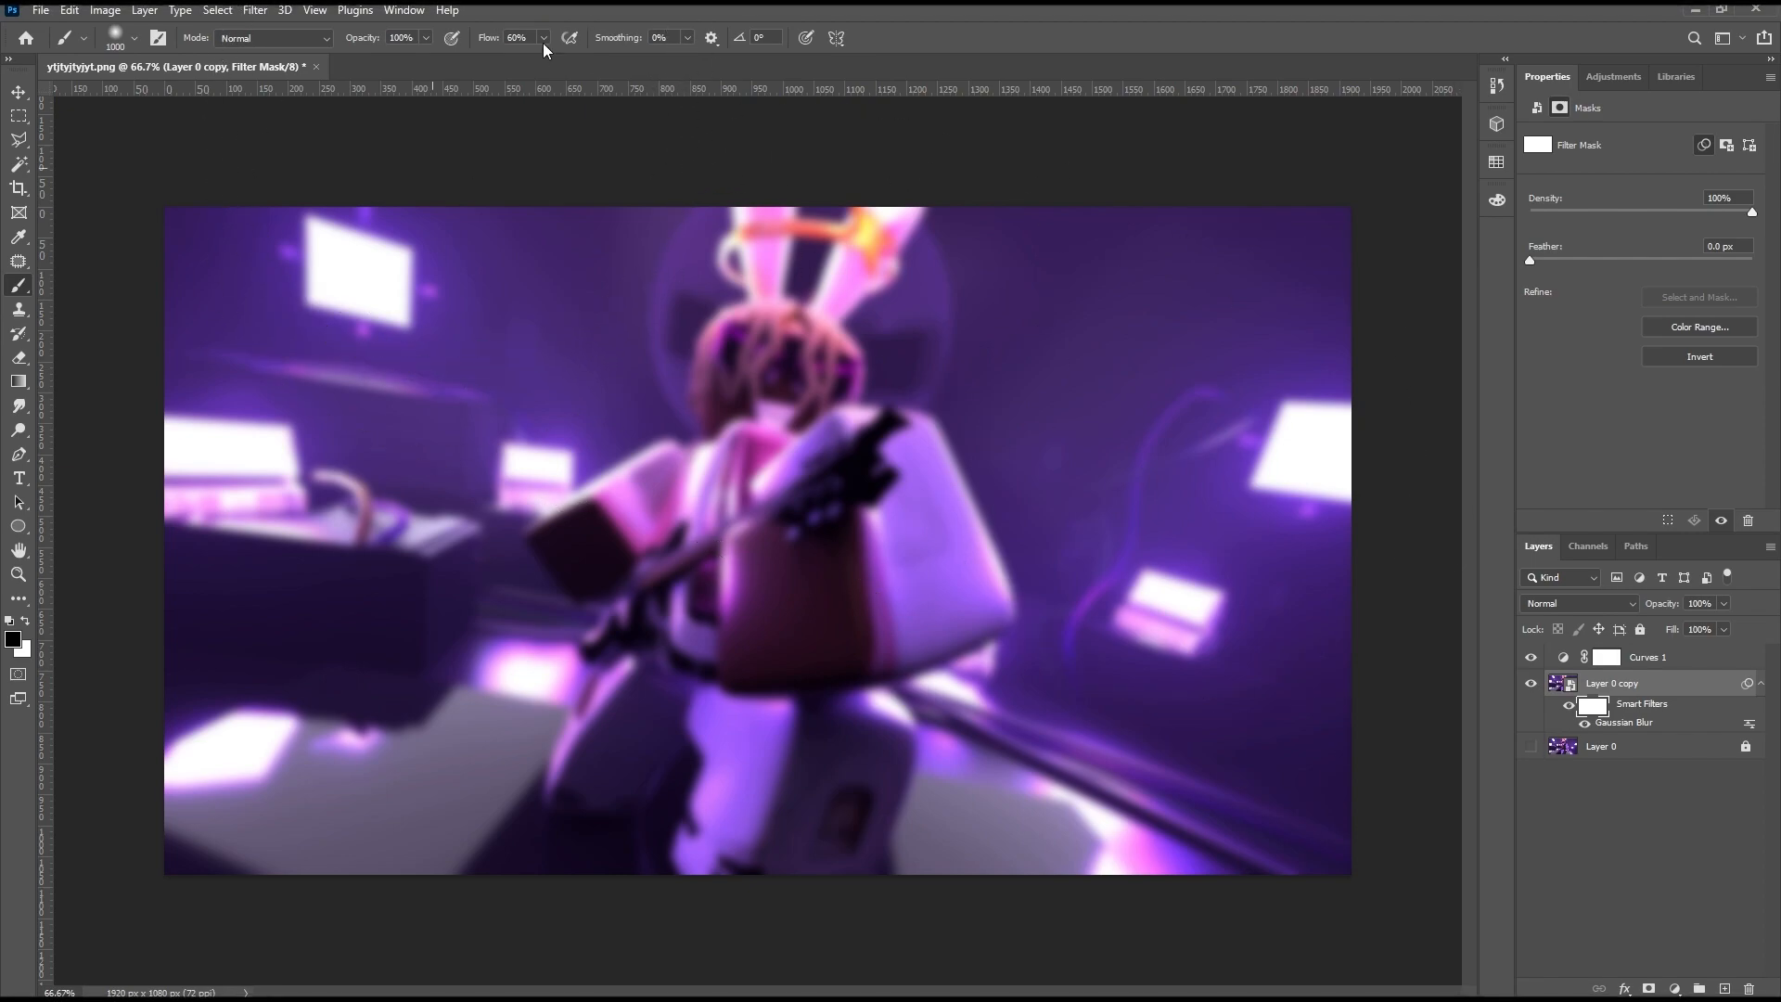
{"action": "left_click", "coordinate": [543, 39]}
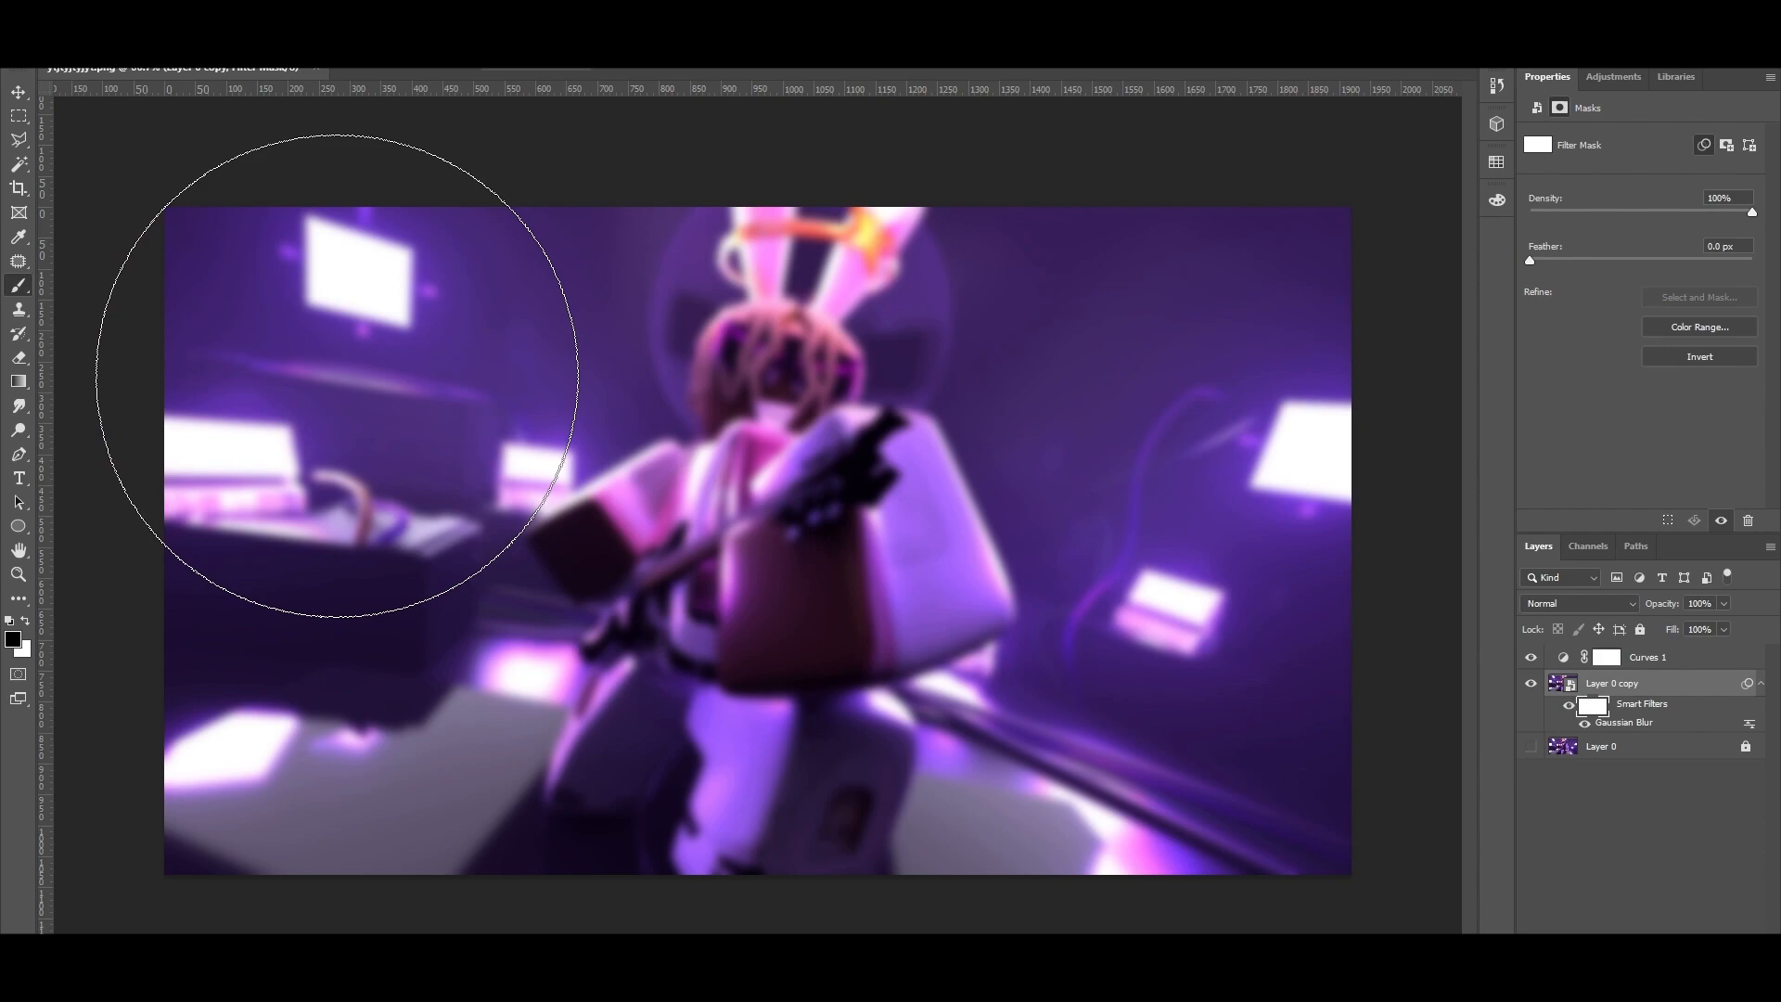
{"action": "mouse_move", "coordinate": [557, 399]}
{"action": "left_mouse_down"}
{"action": "mouse_move", "coordinate": [624, 437]}
{"action": "mouse_move", "coordinate": [767, 449]}
{"action": "mouse_move", "coordinate": [783, 557]}
{"action": "mouse_move", "coordinate": [711, 571]}
{"action": "mouse_move", "coordinate": [759, 506]}
{"action": "mouse_move", "coordinate": [777, 388]}
{"action": "left_mouse_up"}
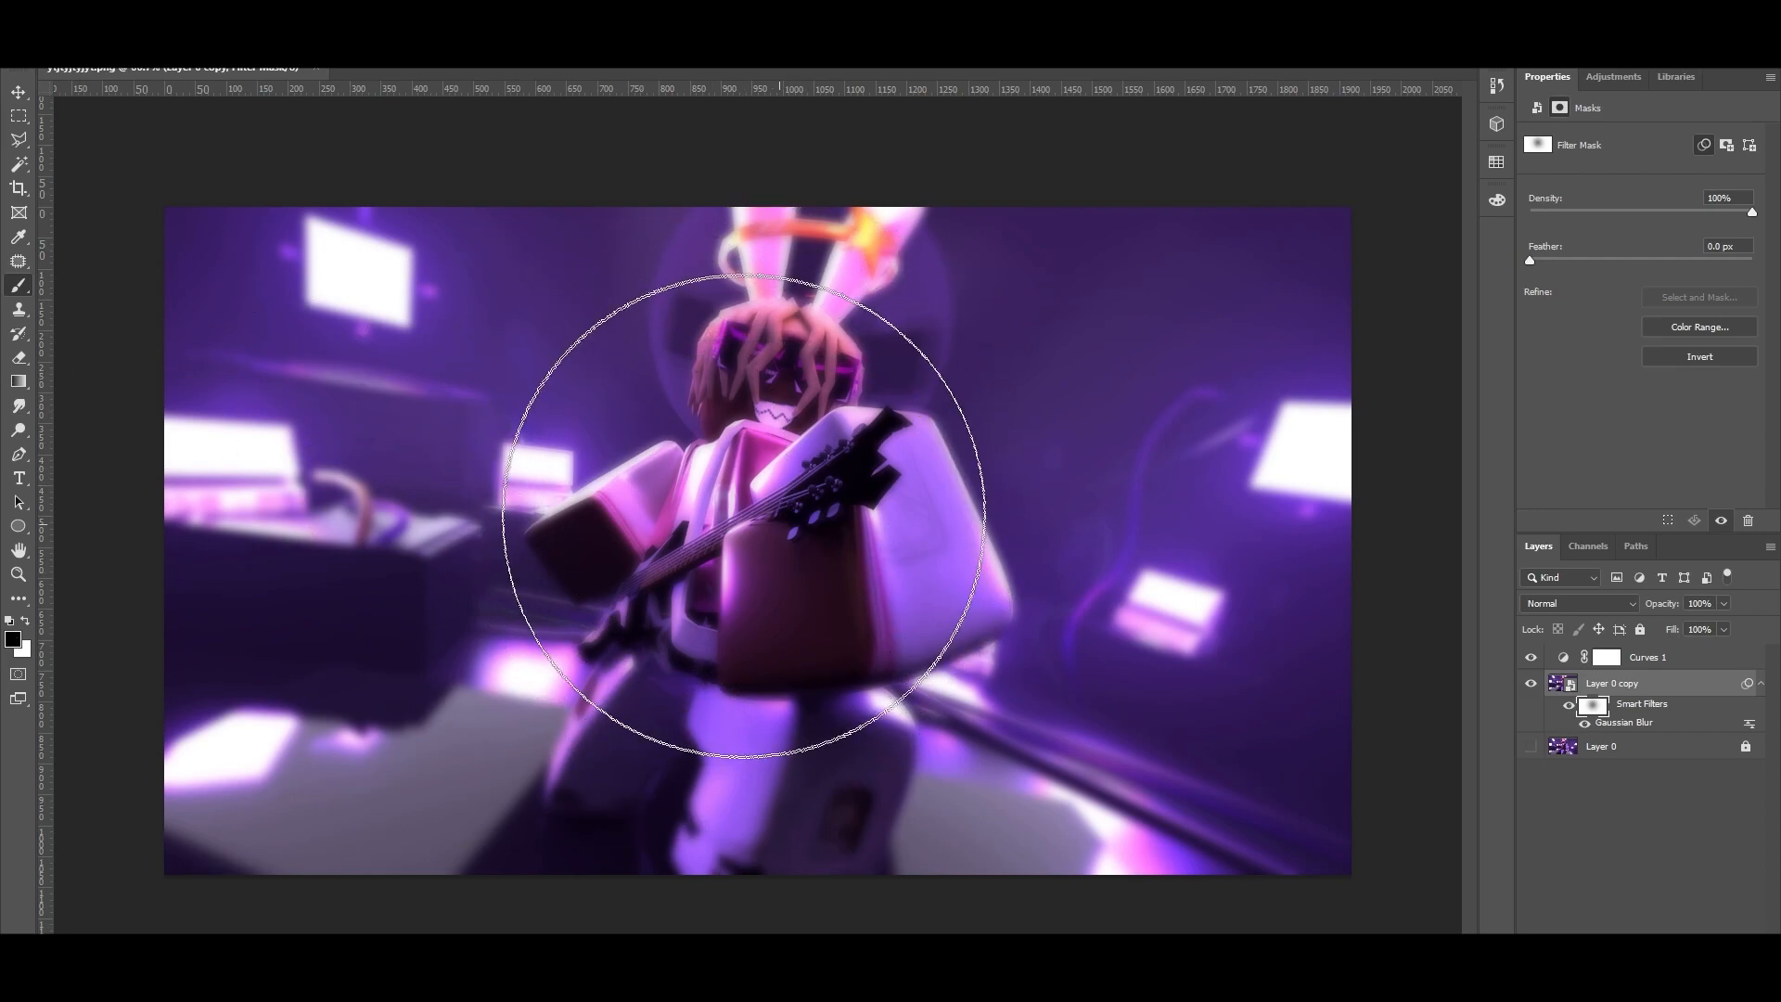
{"action": "key", "text": "x"}
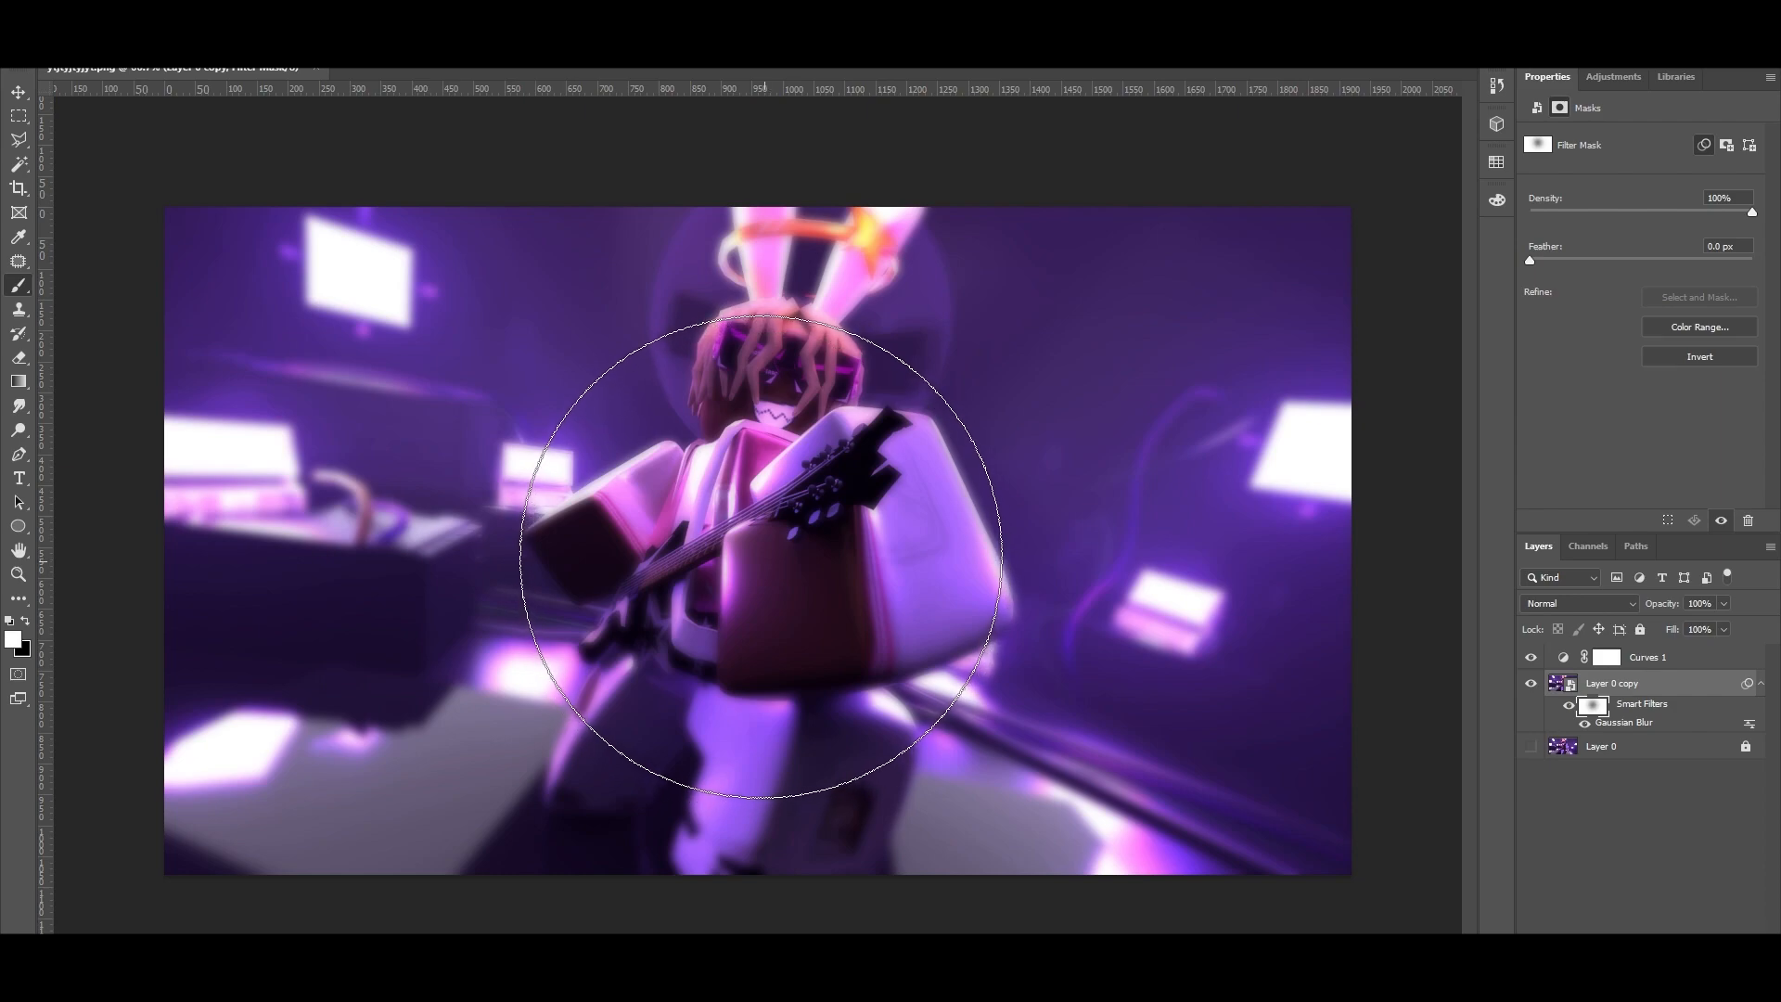
{"action": "key", "text": "x"}
{"action": "left_click", "coordinate": [760, 532]}
{"action": "mouse_move", "coordinate": [760, 533]}
{"action": "left_mouse_down"}
{"action": "mouse_move", "coordinate": [736, 672]}
{"action": "mouse_move", "coordinate": [783, 465]}
{"action": "mouse_move", "coordinate": [763, 724]}
{"action": "left_mouse_up"}
Paint the blur's filter mask over the glowing screens and equipment on both sides of the character to reduce their blur
{"action": "key", "text": "x"}
{"action": "key", "text": "x"}
{"action": "left_click_drag", "start_coordinate": [1202, 585], "coordinate": [1165, 580]}
{"action": "key", "text": "x"}
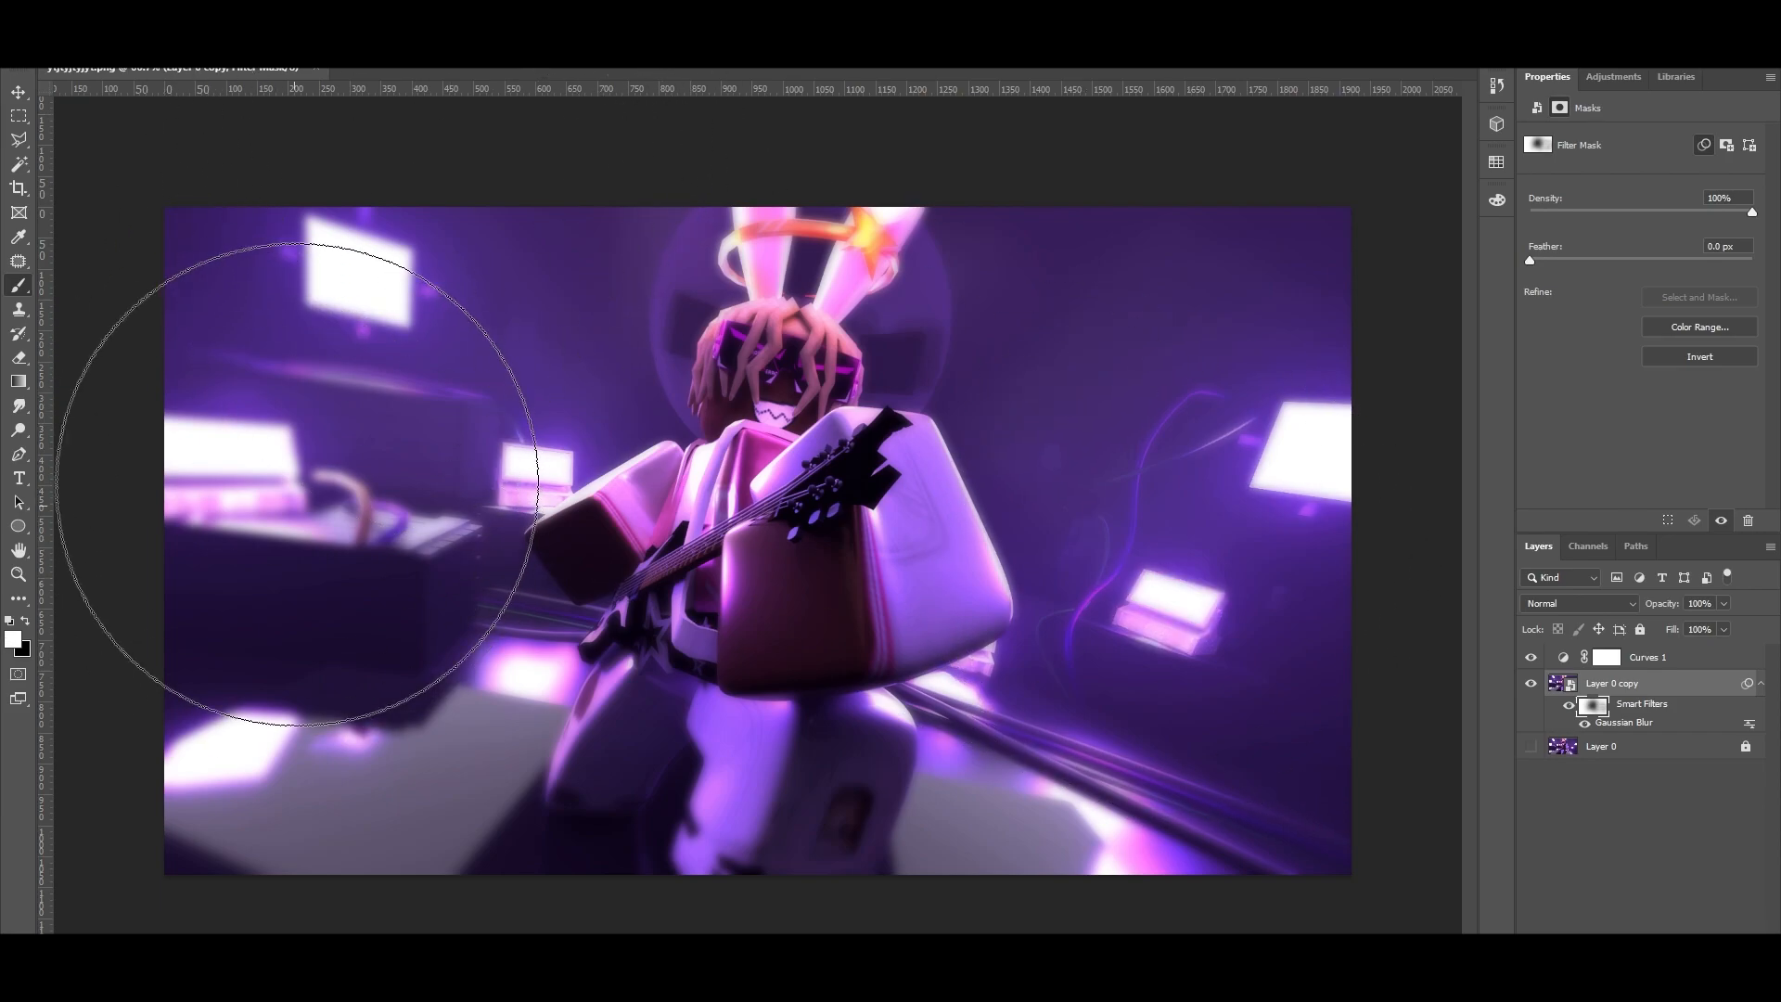
{"action": "key", "text": "x"}
{"action": "left_click_drag", "start_coordinate": [338, 458], "coordinate": [285, 455]}
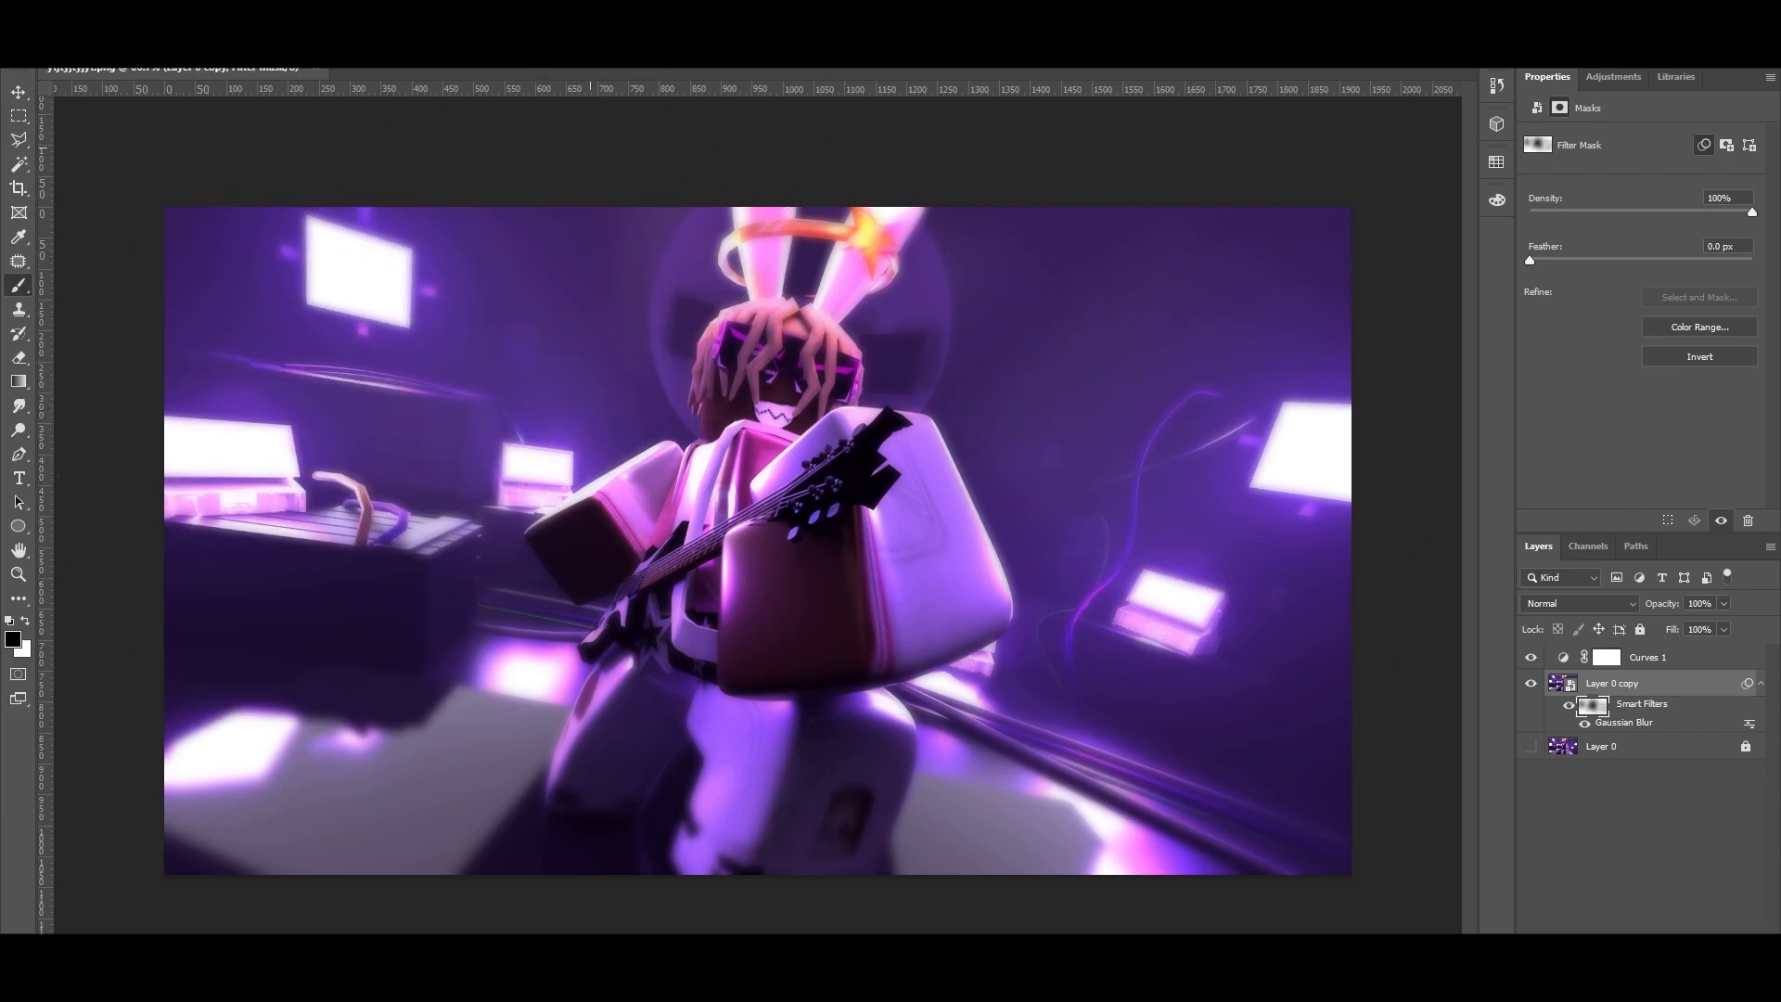
{"action": "key", "text": "x"}
{"action": "left_click", "coordinate": [244, 484]}
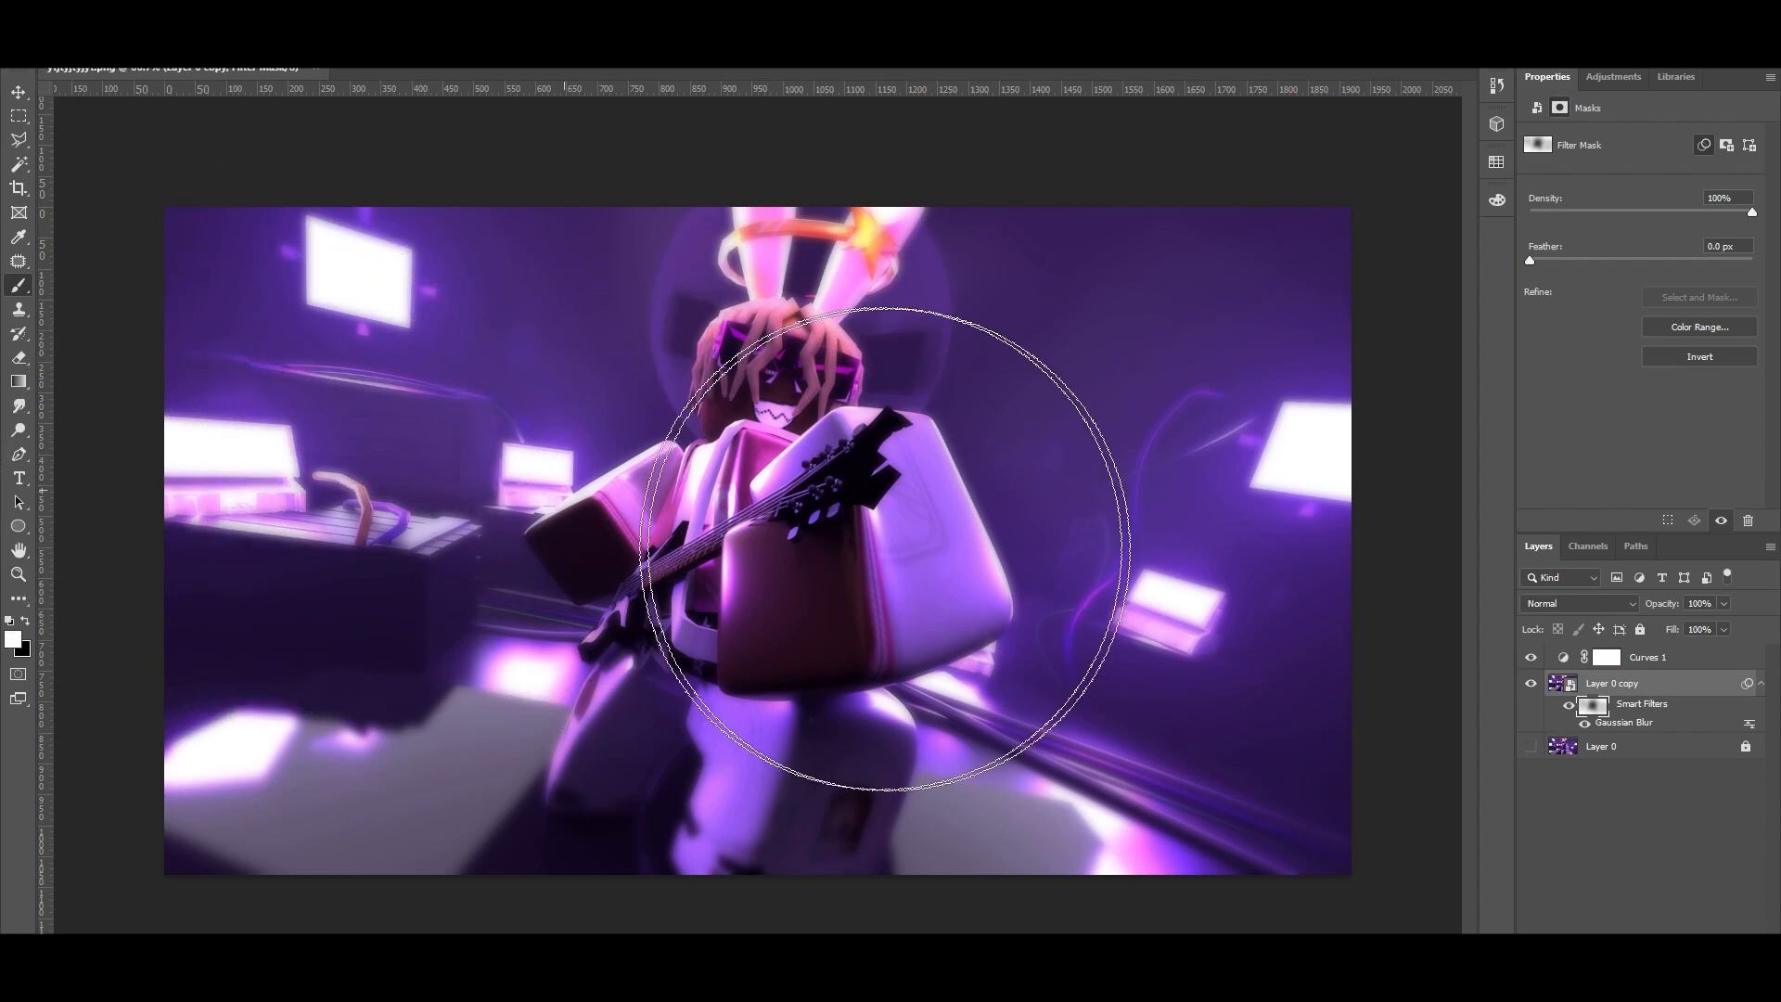
{"action": "key", "text": "x"}
{"action": "key", "text": "x"}
{"action": "key", "text": "x"}
{"action": "left_click_drag", "start_coordinate": [176, 468], "coordinate": [357, 473]}
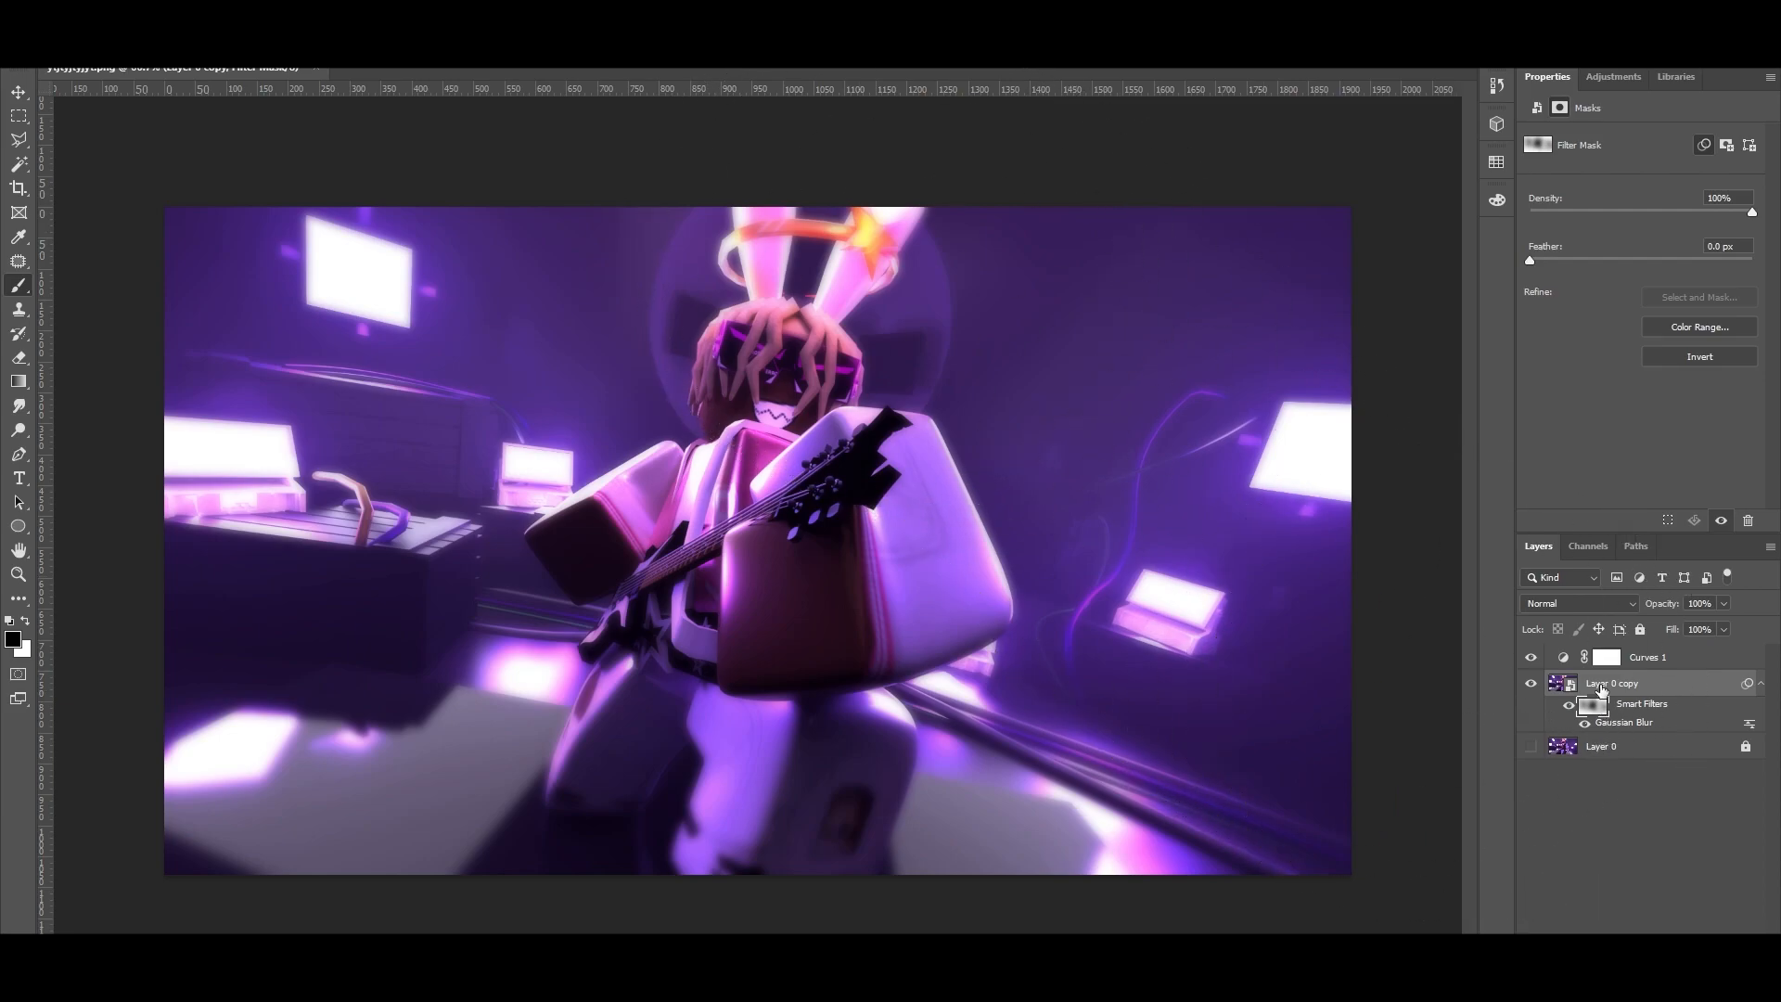
Add a black-to-white Gradient Map above the Curves adjustment with the white stop at 88%
{"action": "left_click", "coordinate": [1639, 662]}
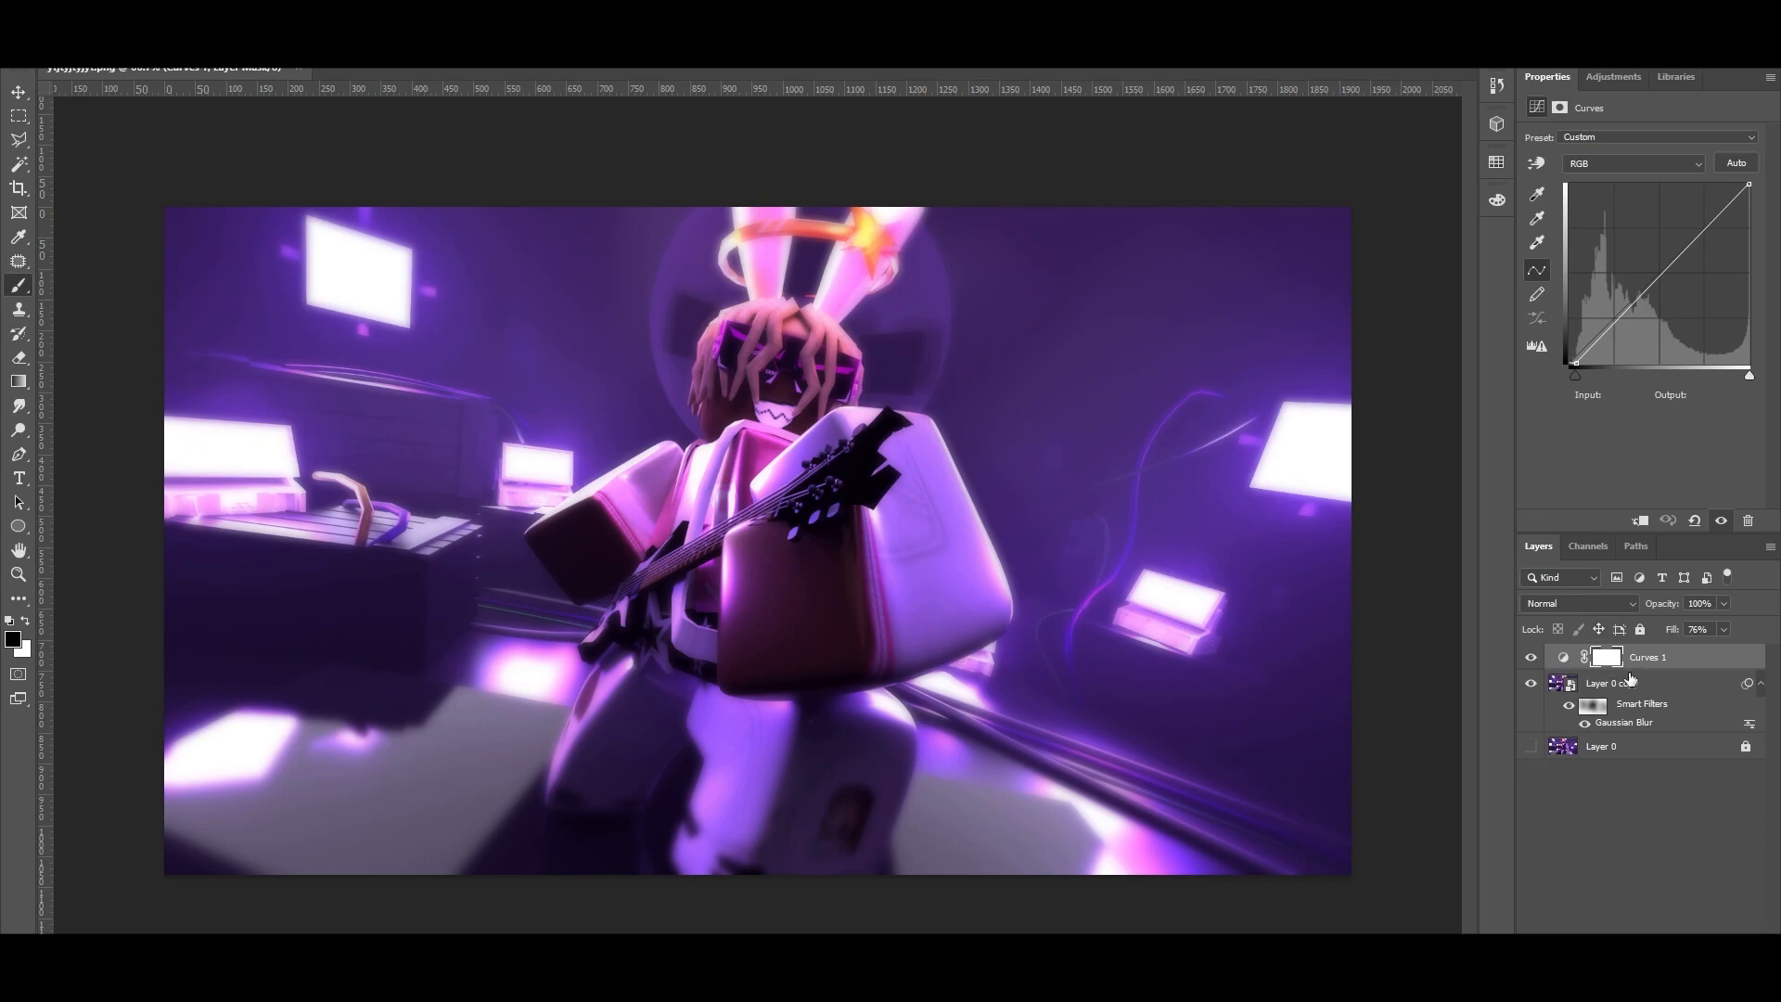
{"action": "left_click", "coordinate": [1623, 79]}
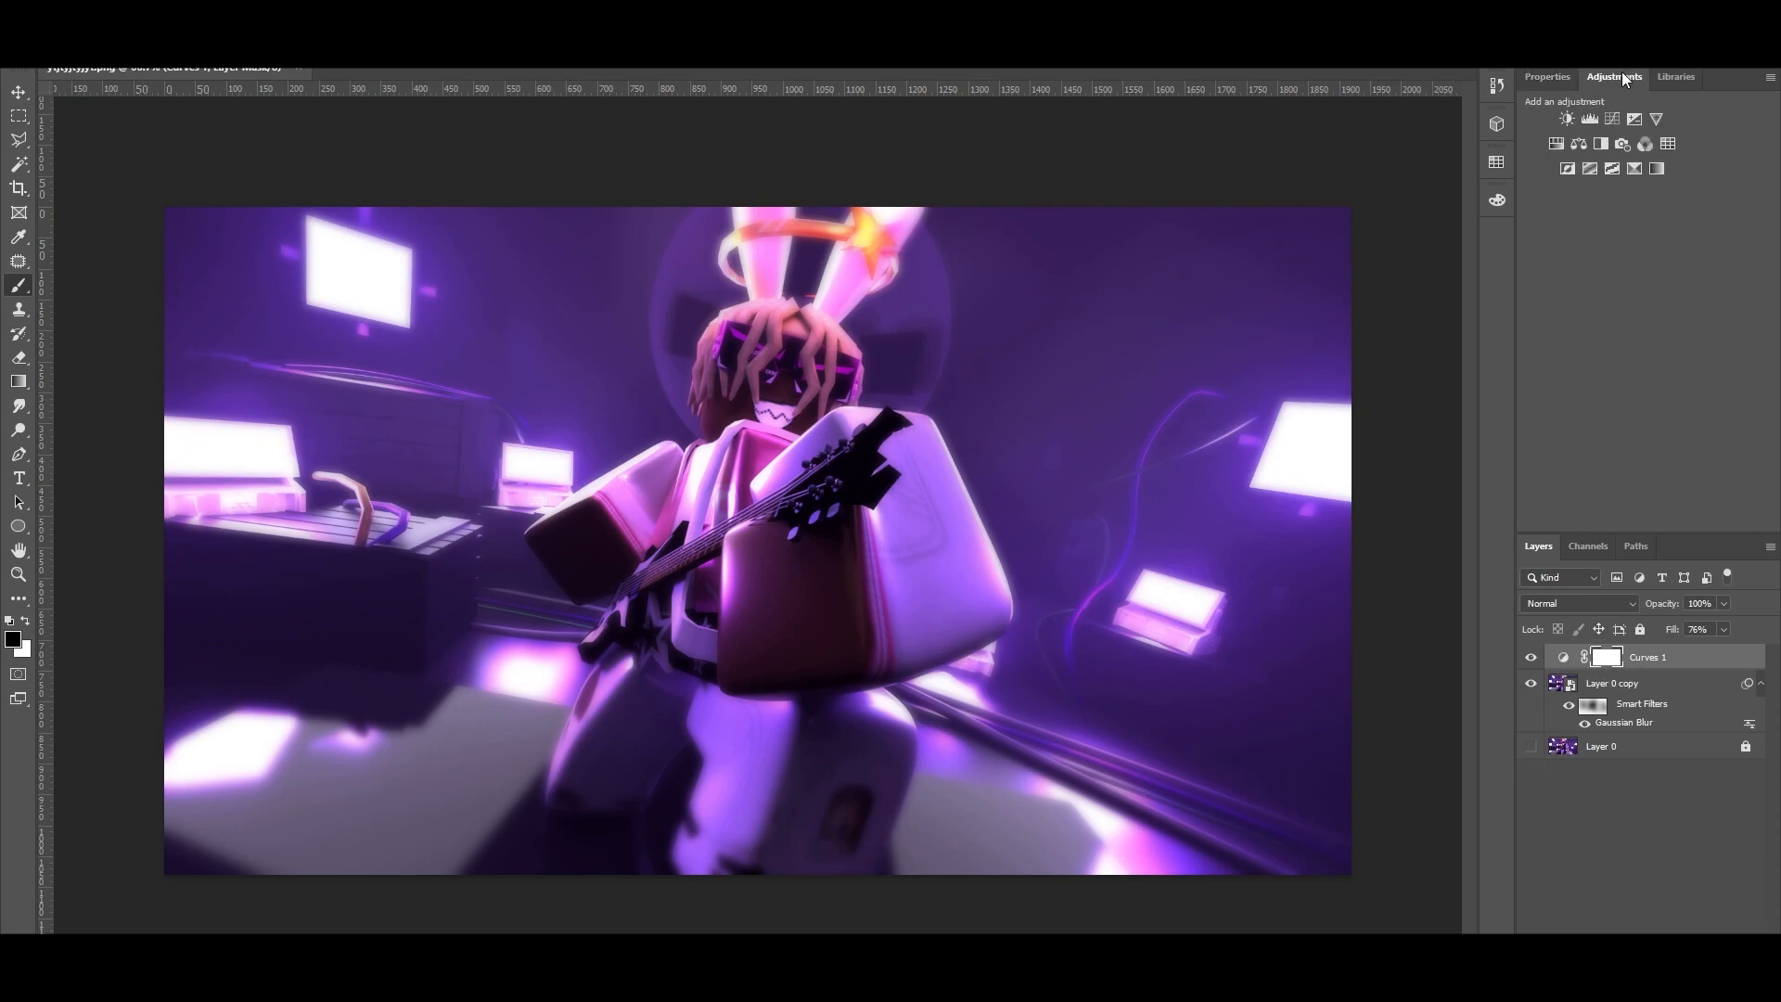
{"action": "left_click", "coordinate": [1658, 170]}
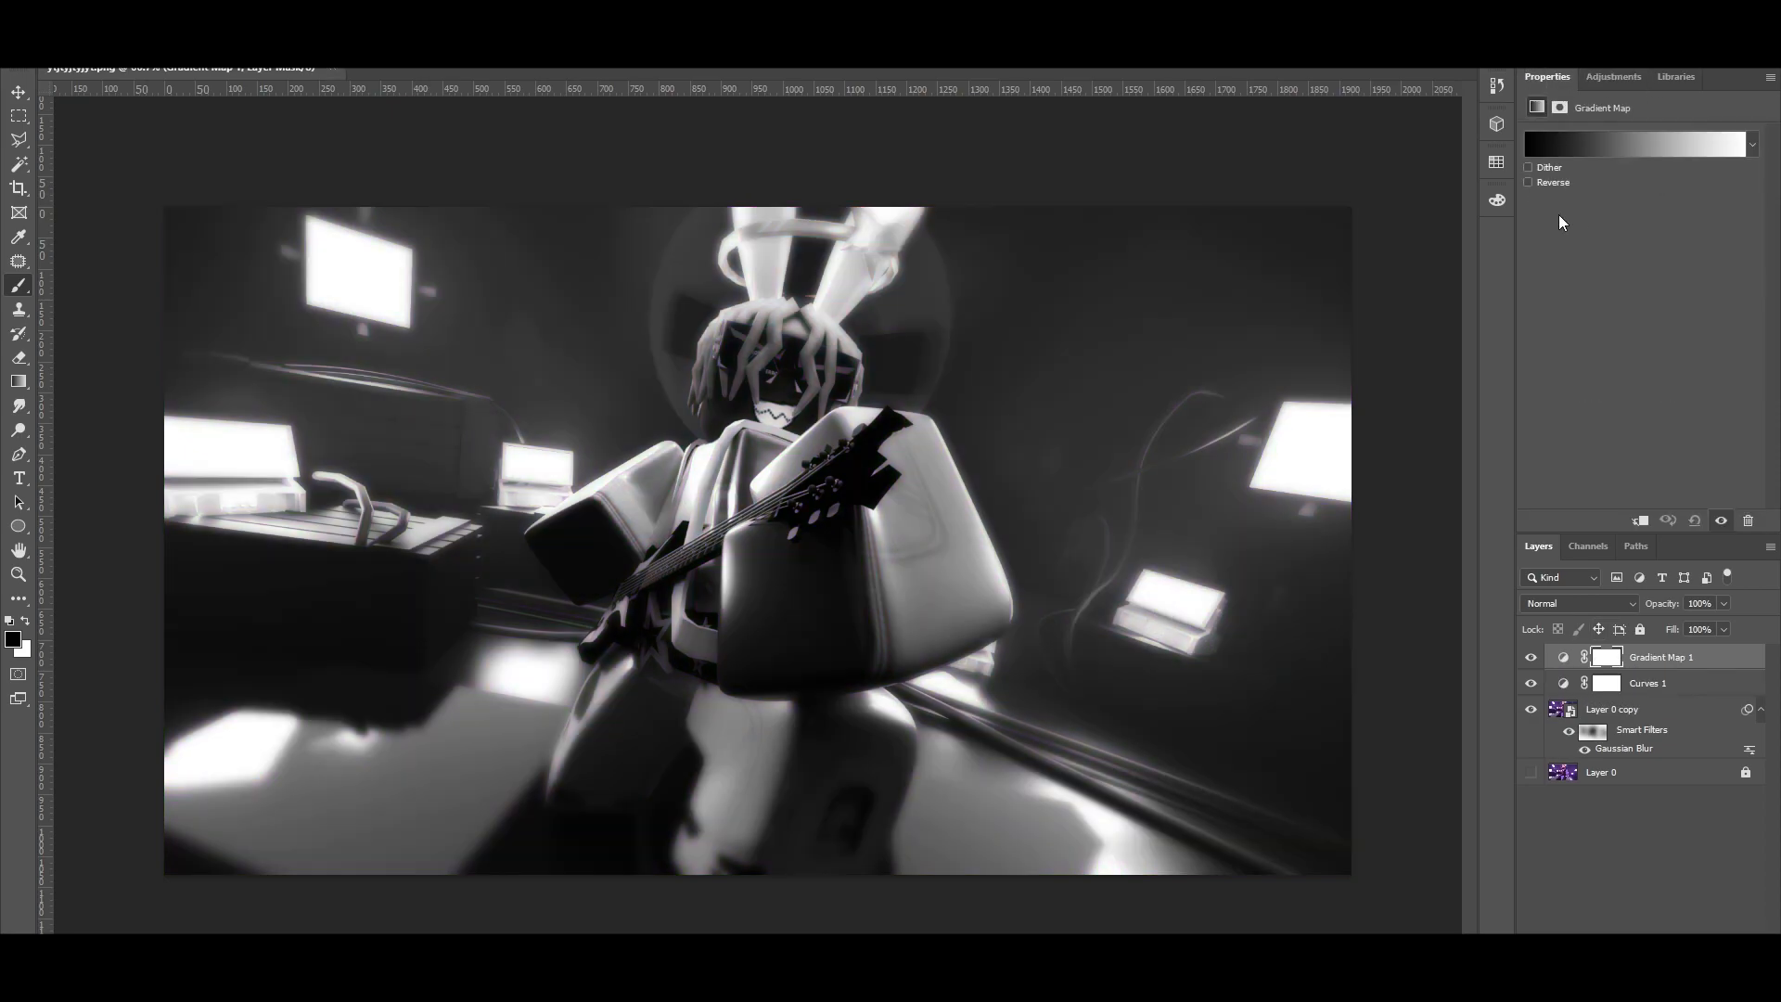
{"action": "left_click", "coordinate": [1600, 144]}
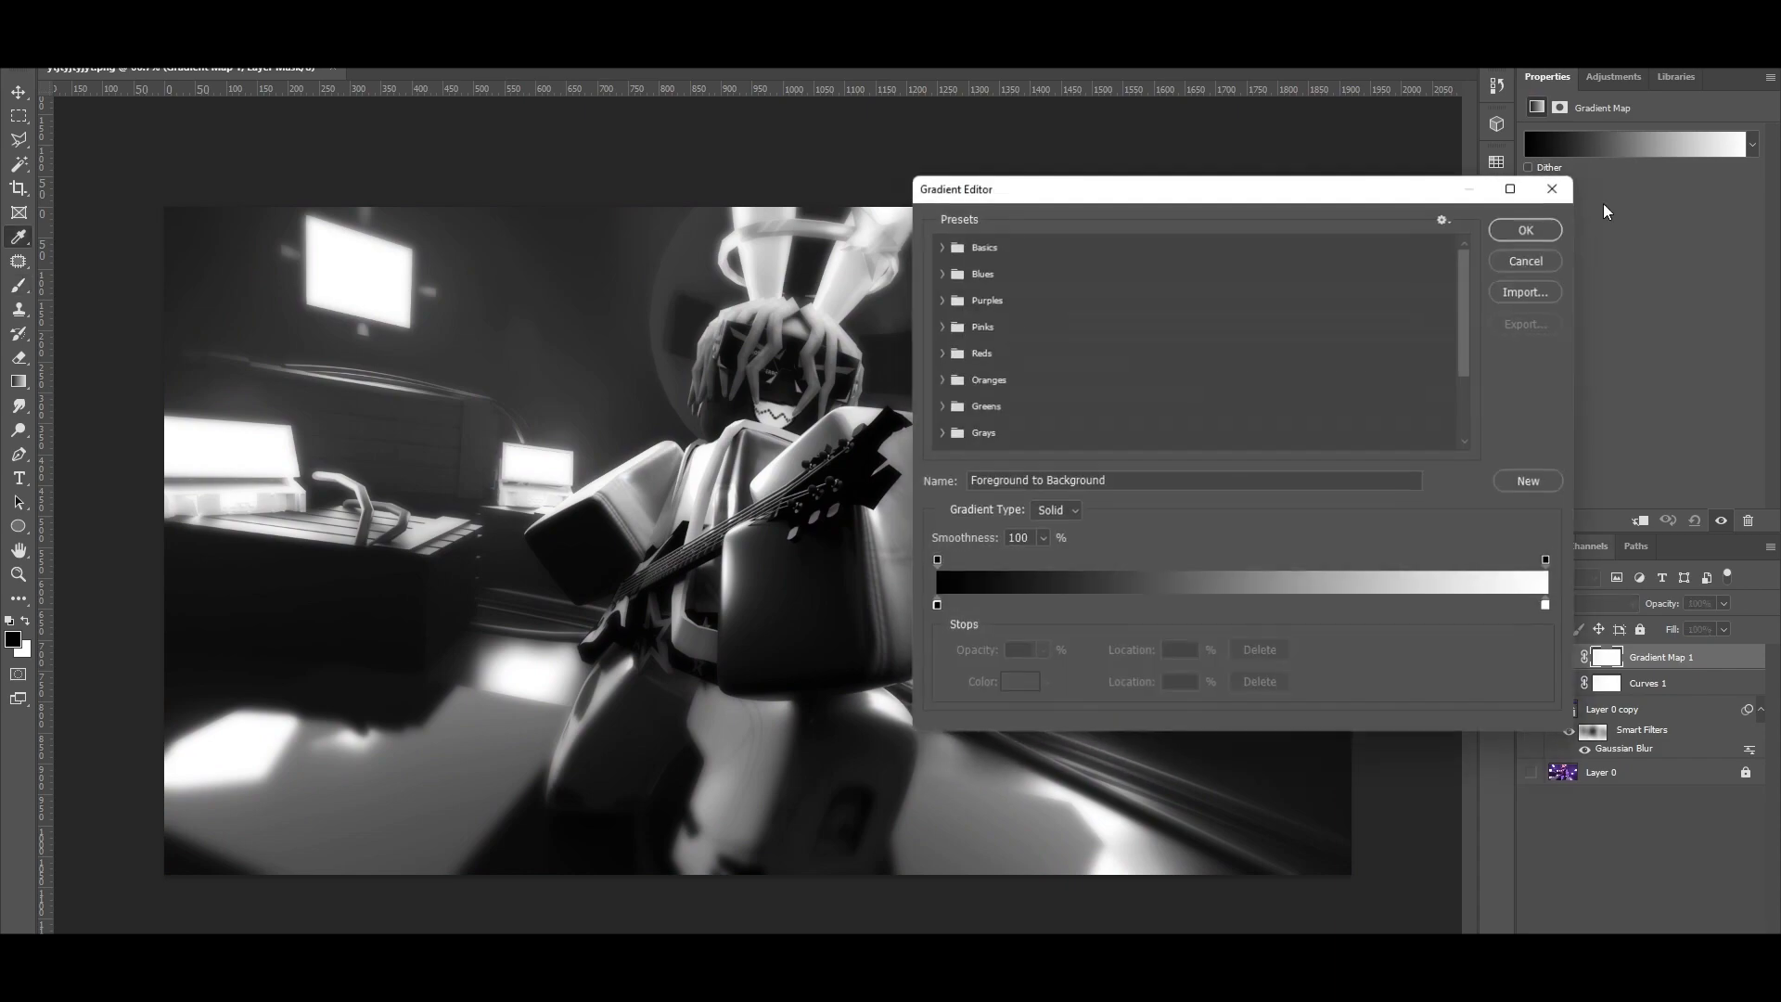
{"action": "left_click_drag", "start_coordinate": [1551, 609], "coordinate": [1486, 610]}
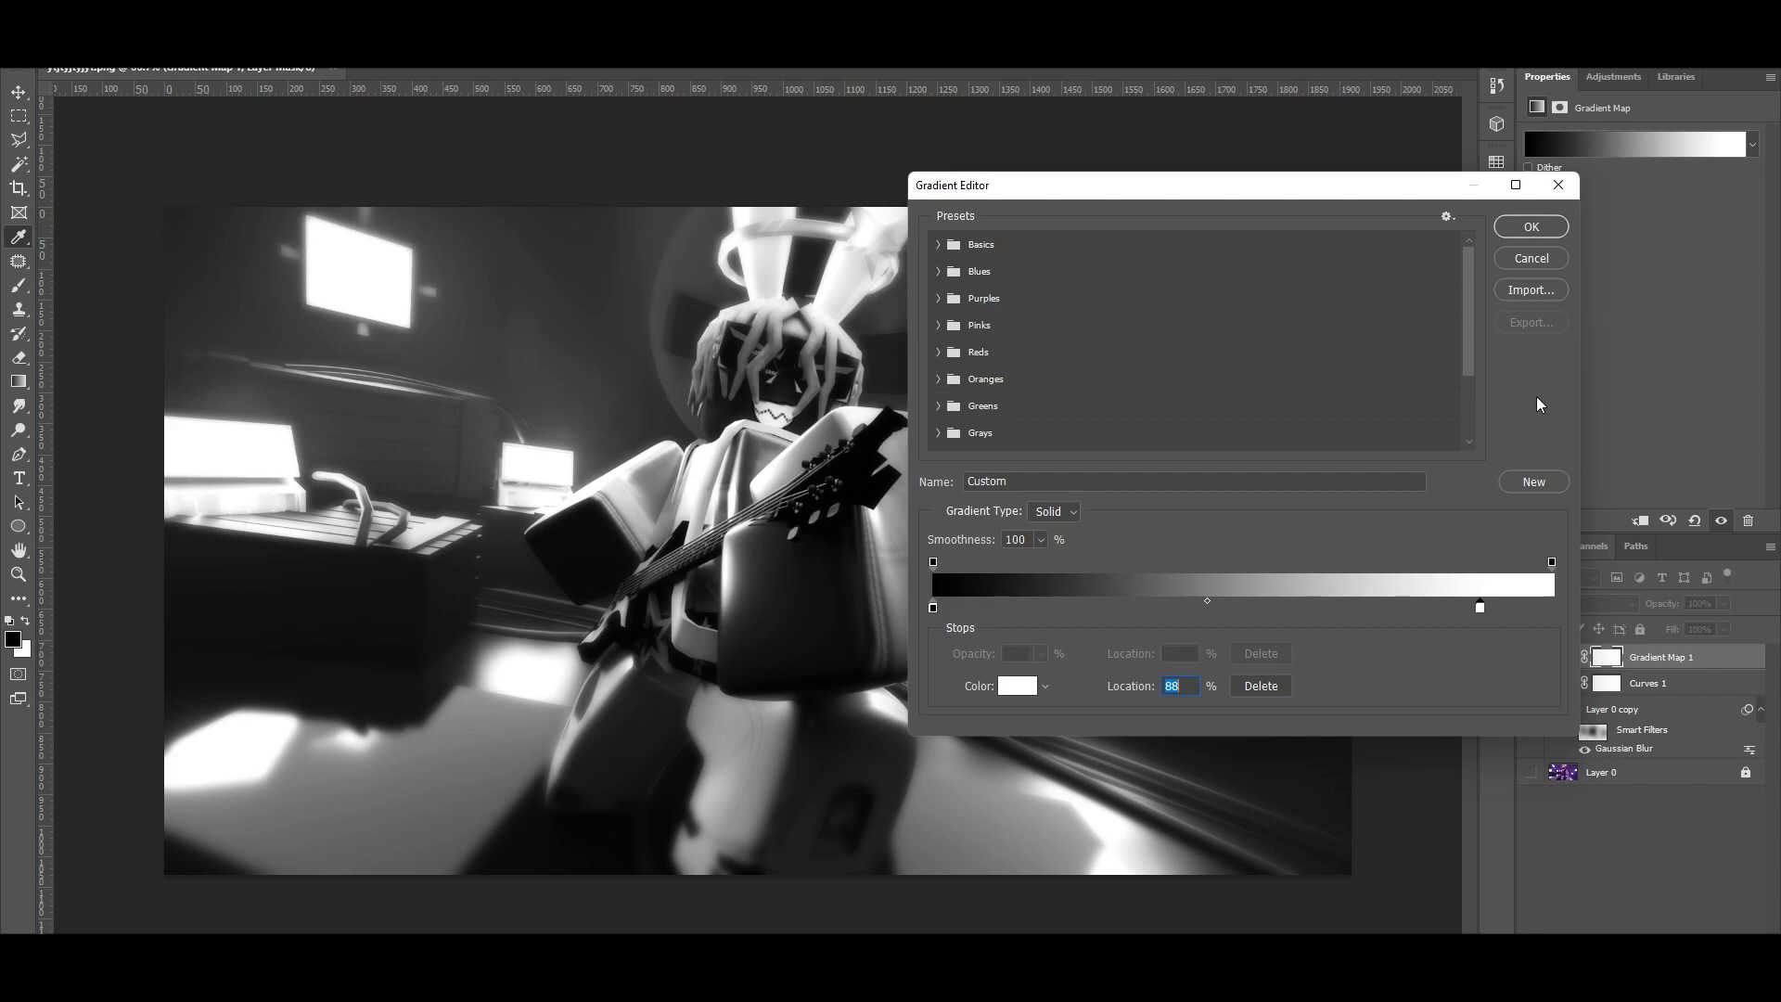
{"action": "left_click", "coordinate": [1548, 228]}
Set the Gradient Map layer to Soft Light blending at 48% opacity
{"action": "left_click", "coordinate": [1598, 603]}
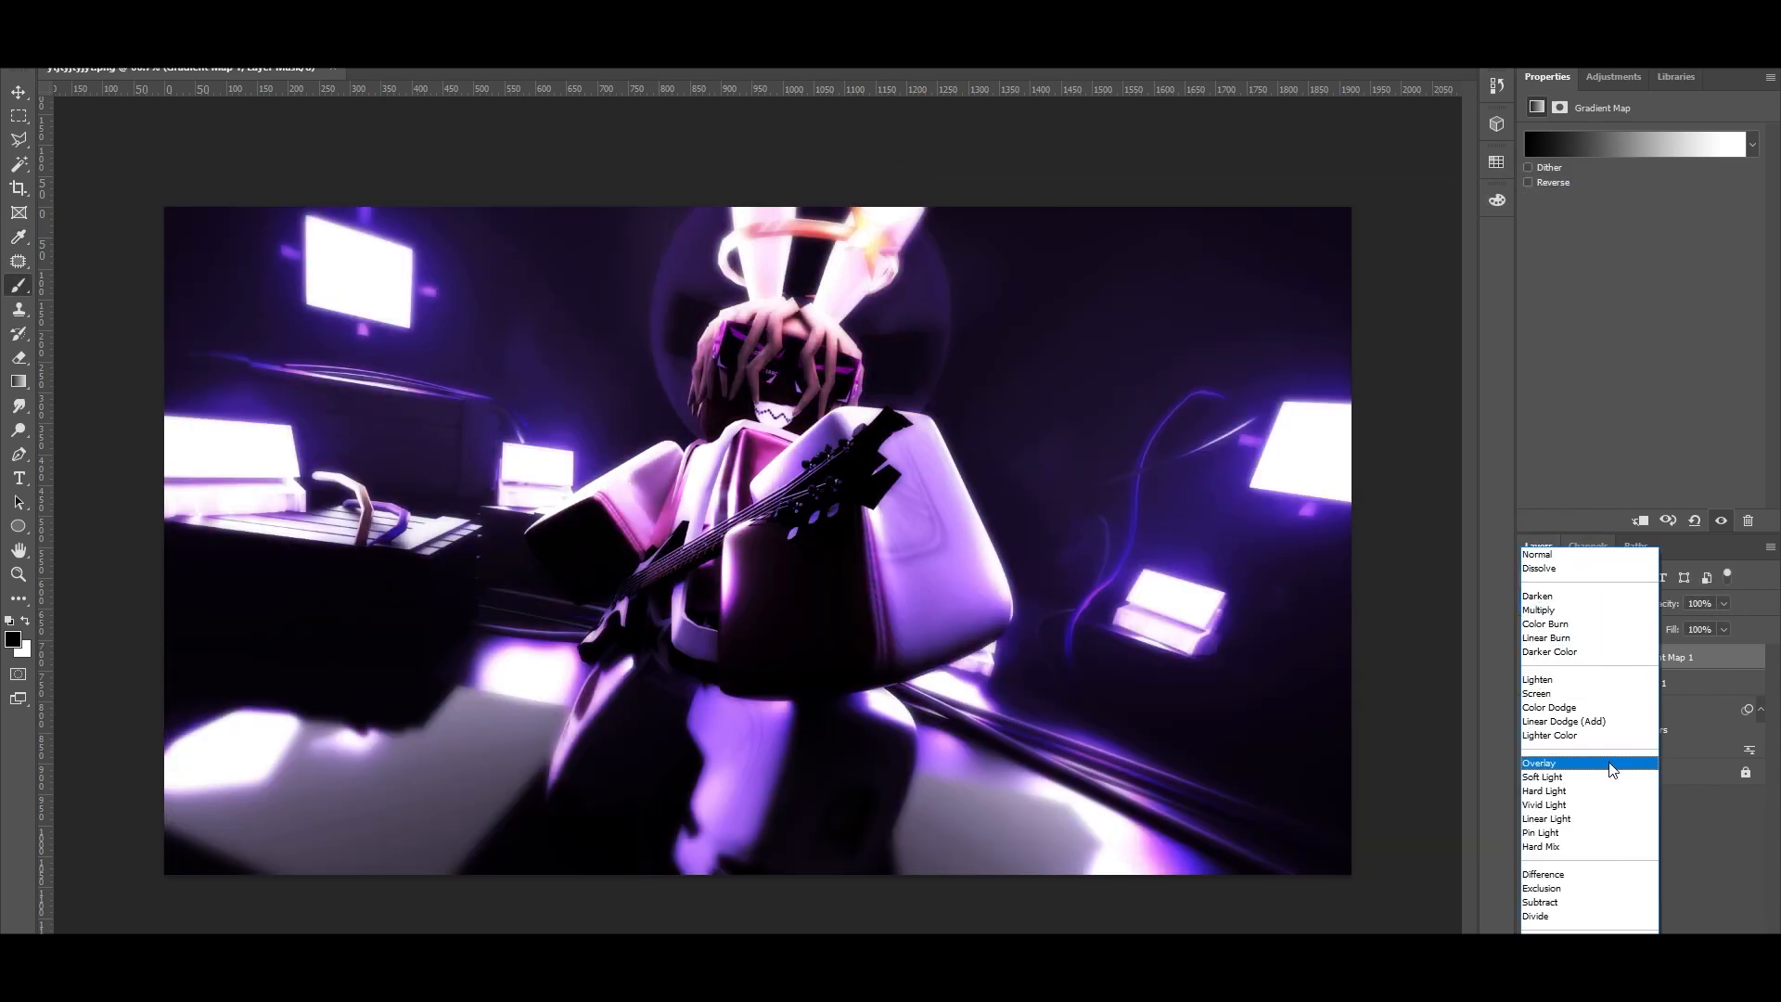
{"action": "left_click", "coordinate": [1611, 776]}
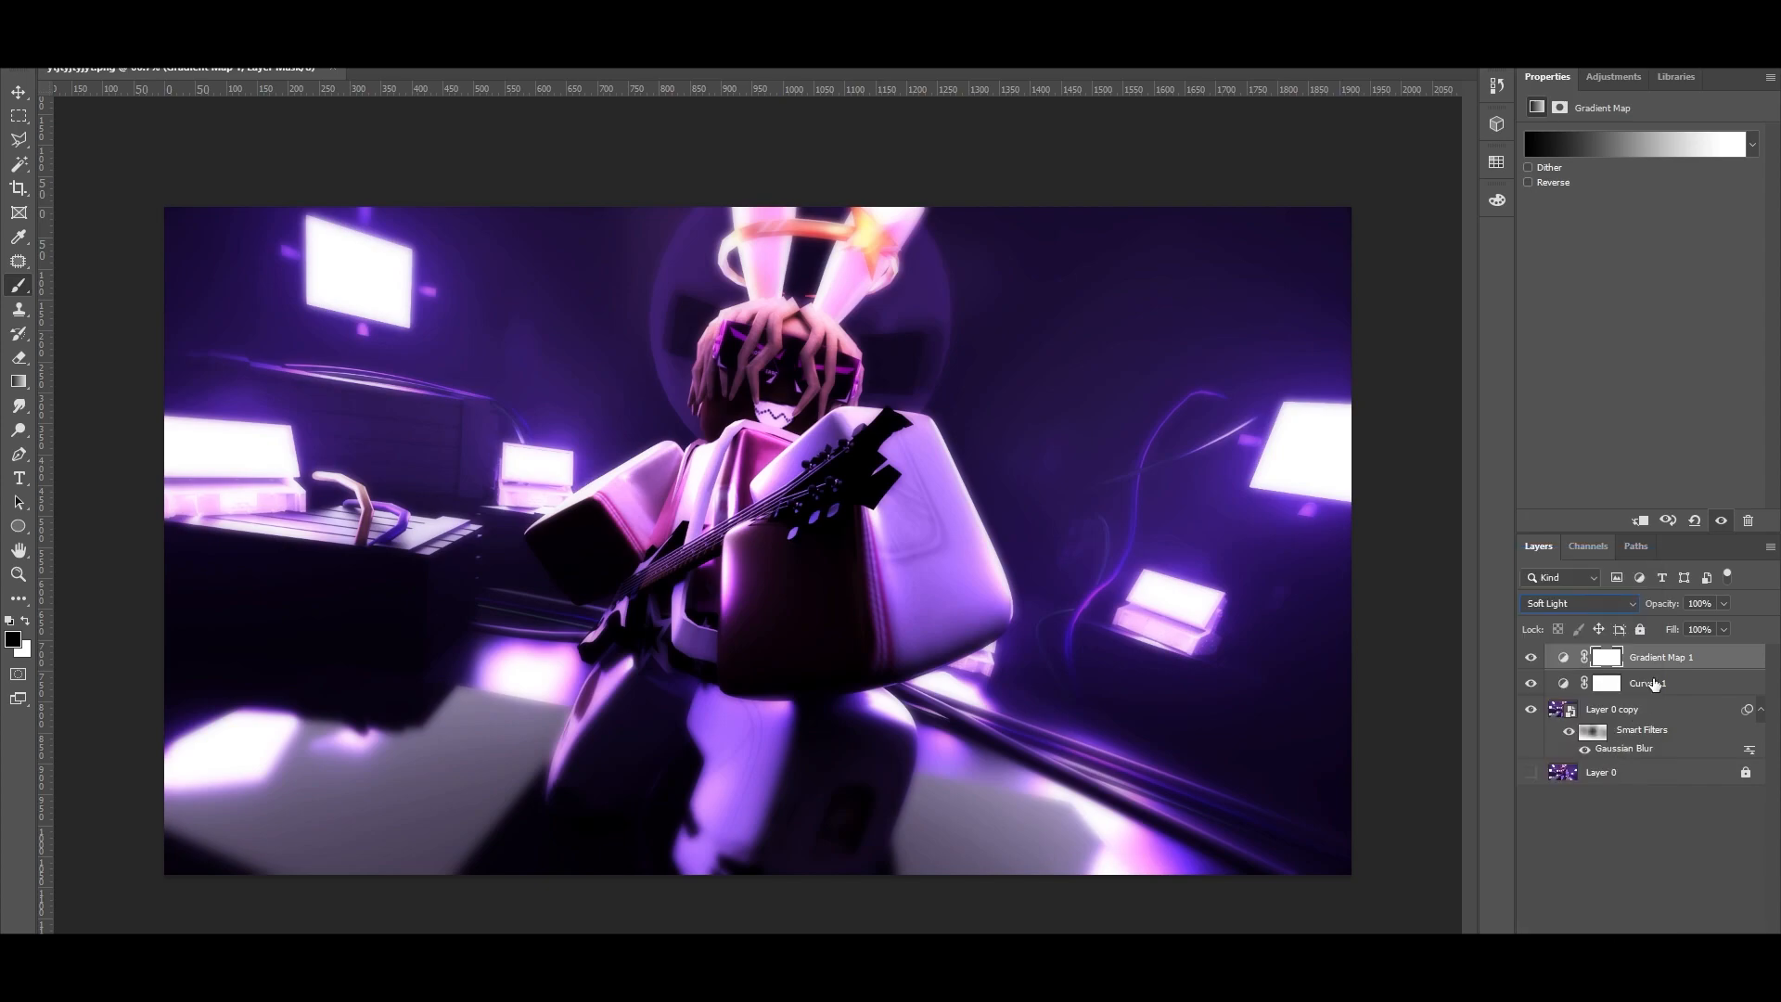
{"action": "left_click", "coordinate": [1565, 658]}
{"action": "left_click", "coordinate": [1679, 626]}
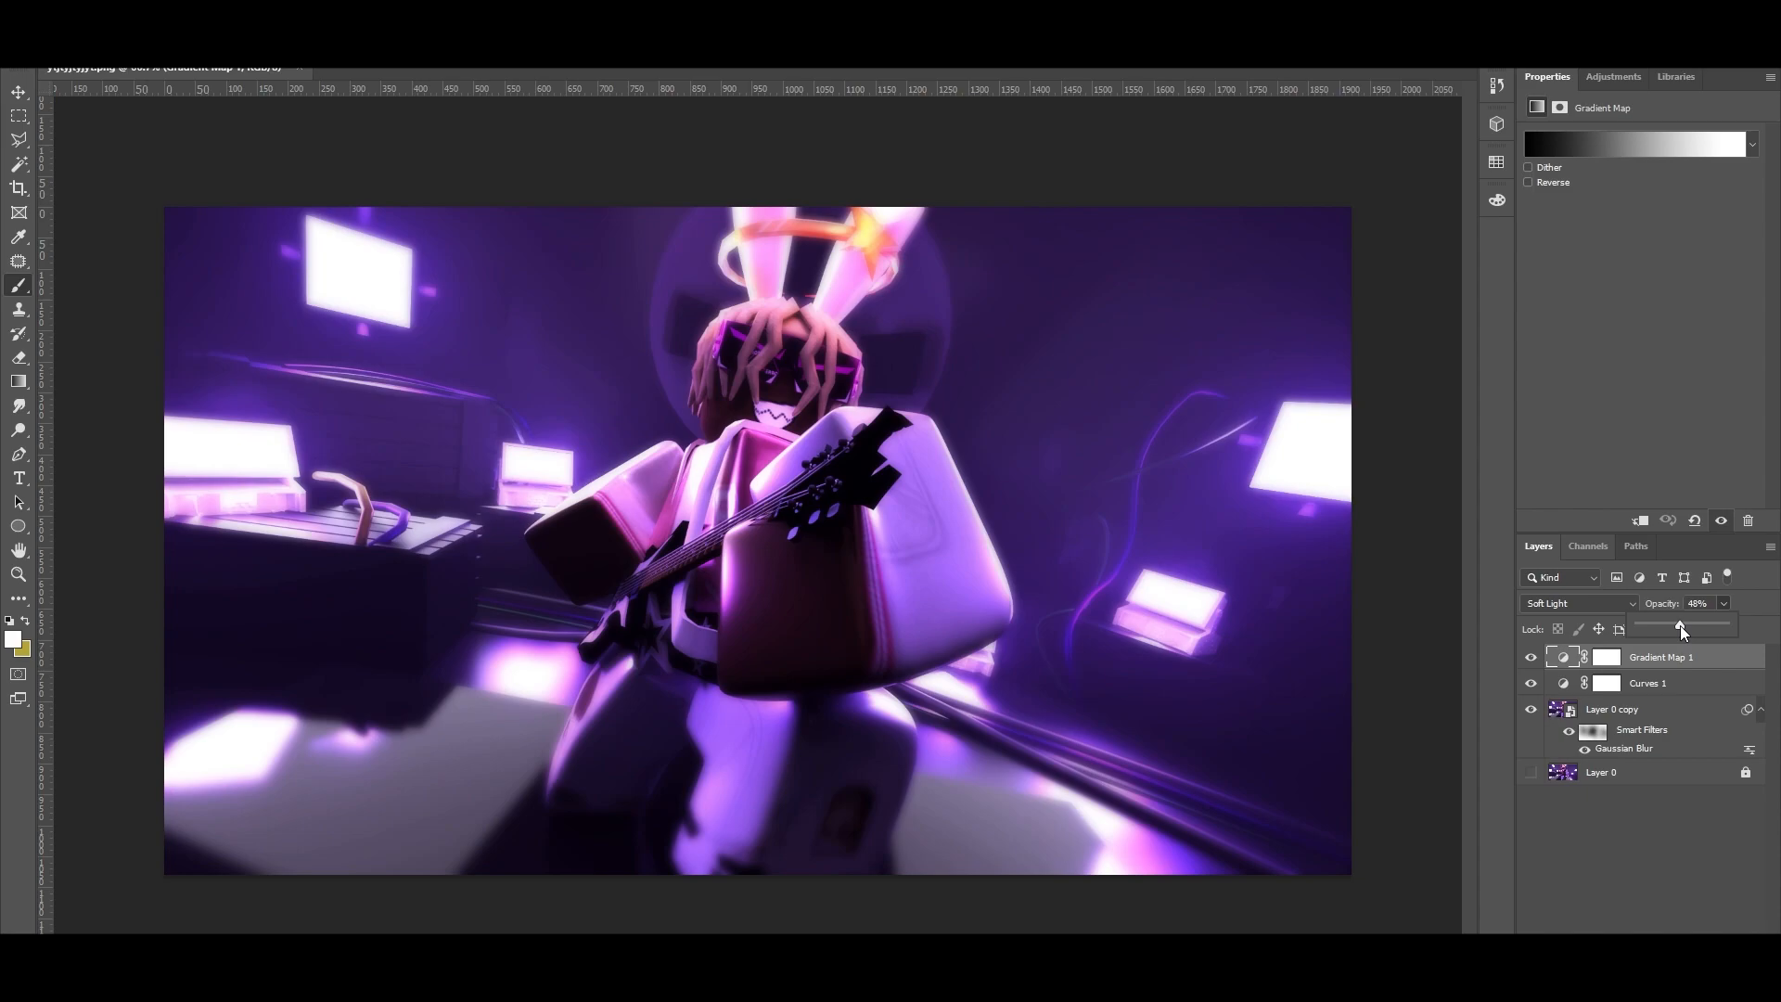
Paint black on the Gradient Map's mask over the character's face, hands and arms with a much smaller brush to lighten them
{"action": "left_click", "coordinate": [1615, 664]}
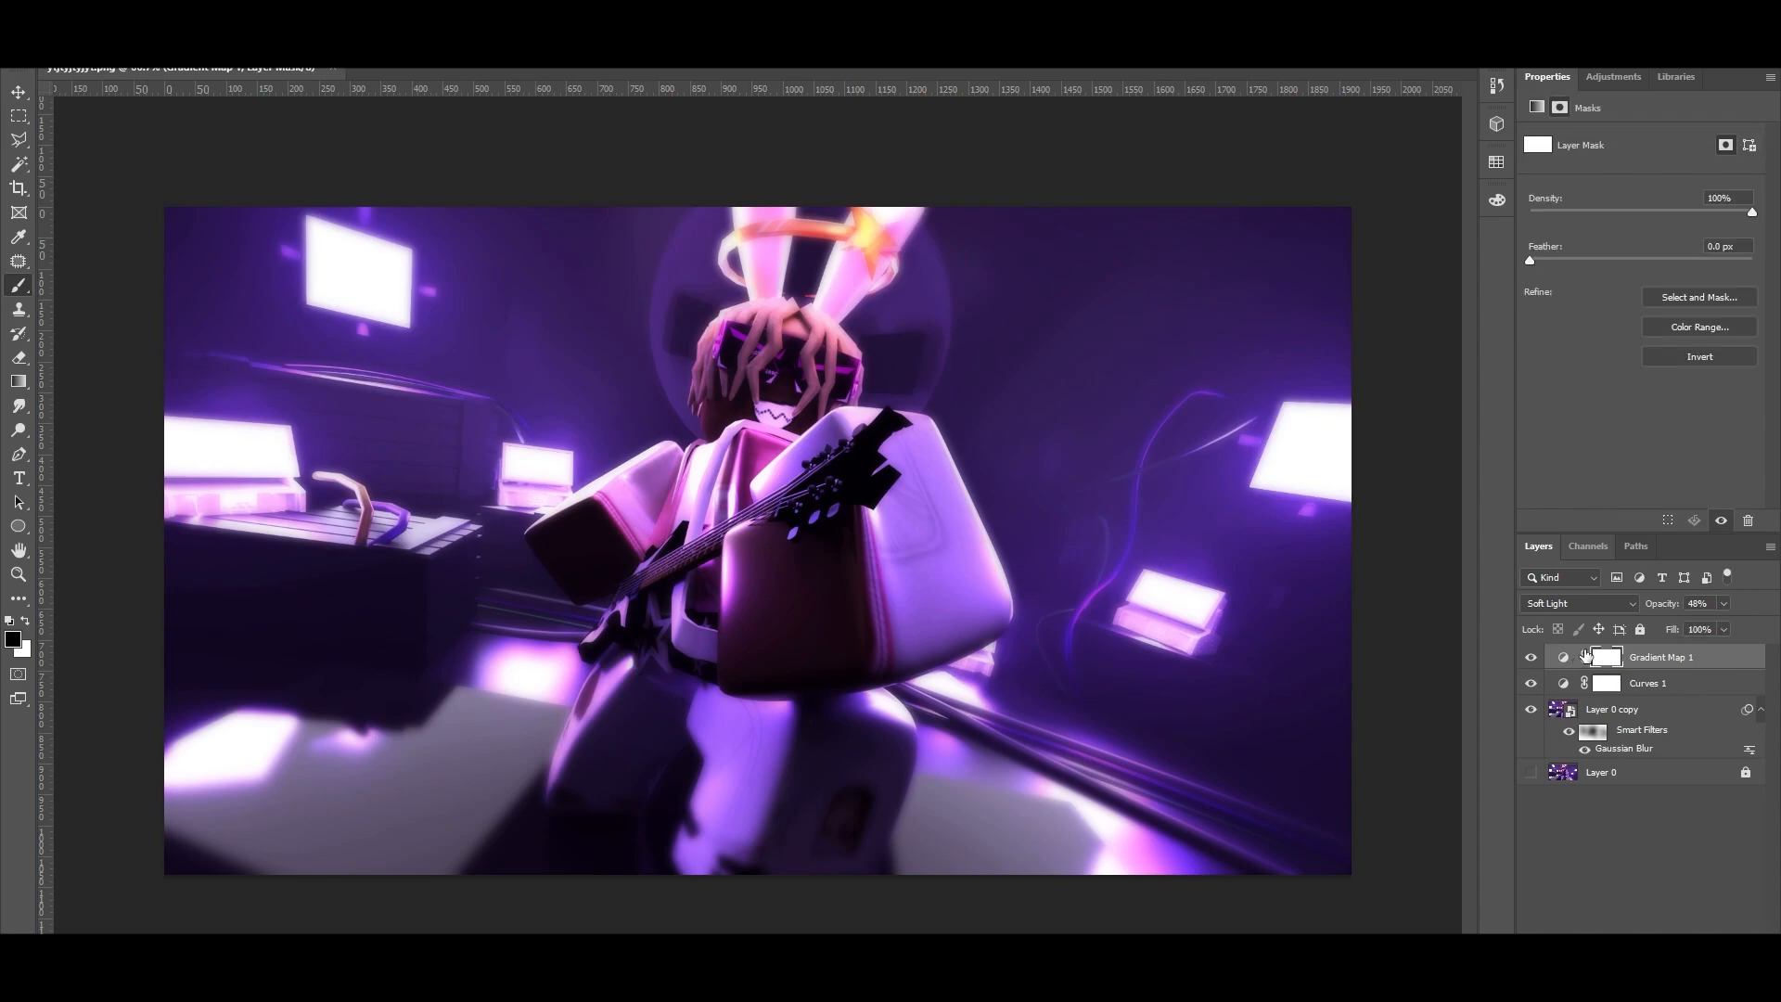
{"action": "key", "text": "bracketleft"}
{"action": "key", "text": "bracketleft"}
{"action": "key", "text": "bracketleft"}
{"action": "key", "text": "bracketleft"}
{"action": "key", "text": "bracketleft"}
{"action": "key", "text": "bracketleft"}
{"action": "key", "text": "bracketleft"}
{"action": "key", "text": "bracketleft"}
{"action": "left_click_drag", "start_coordinate": [775, 376], "coordinate": [776, 375]}
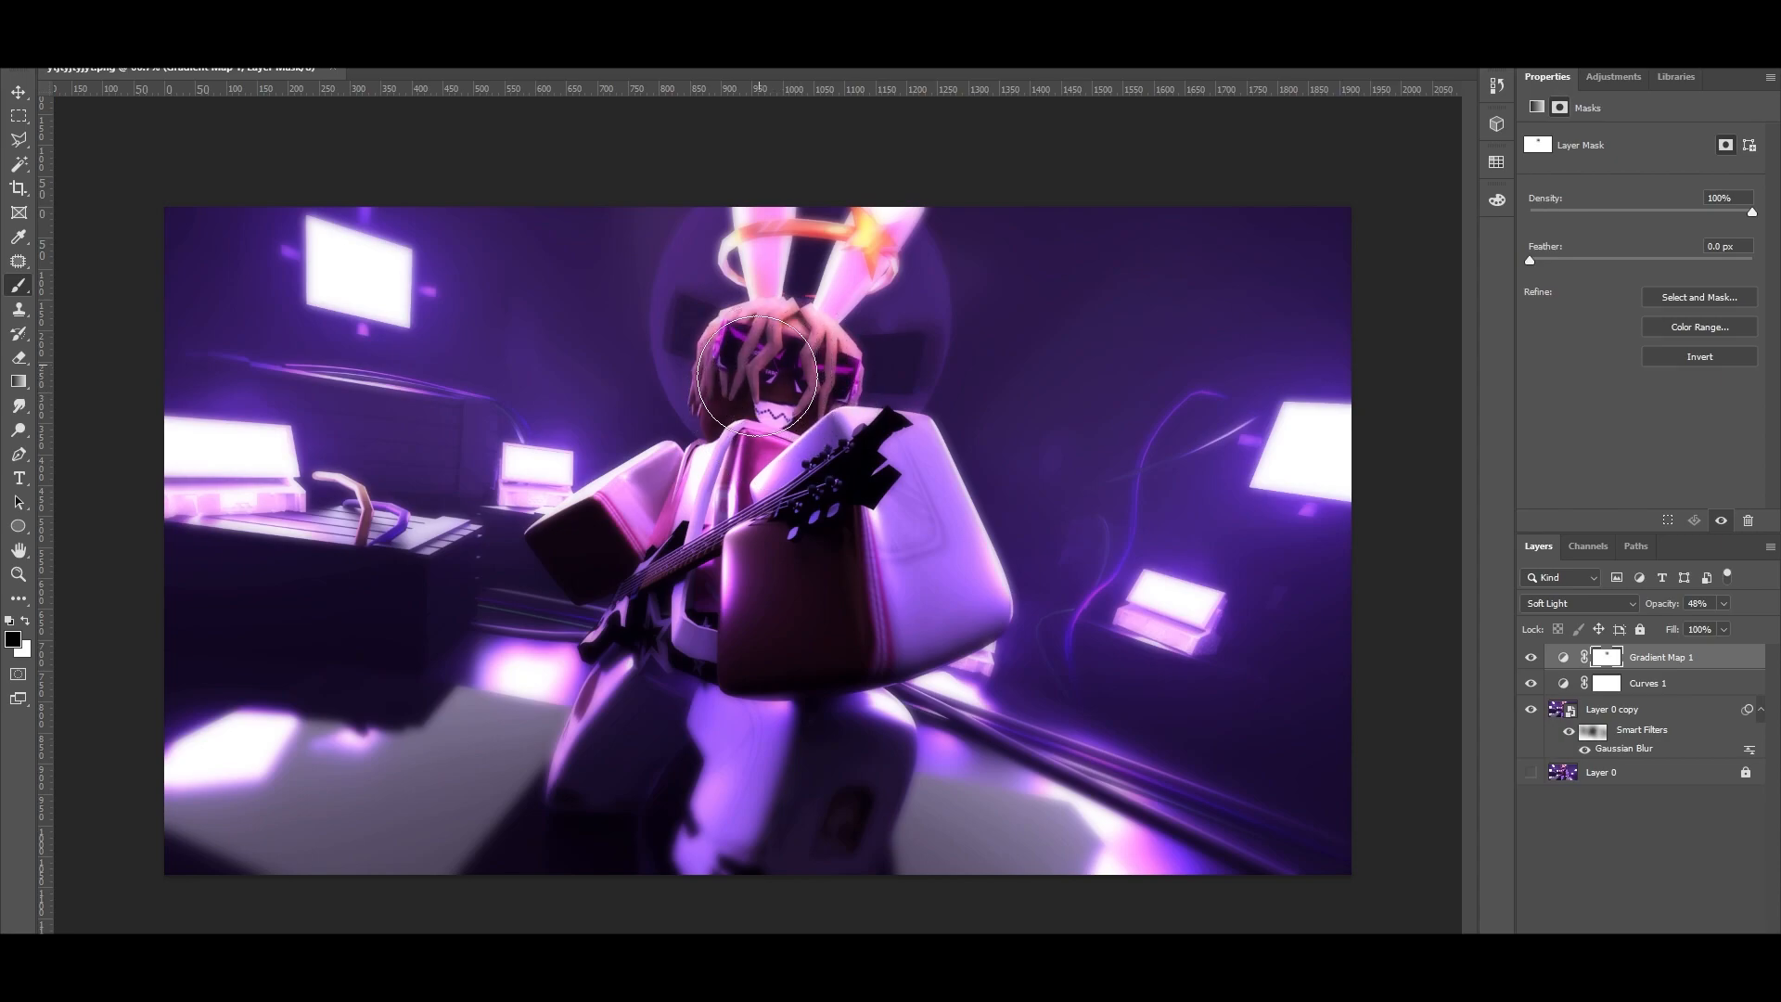
{"action": "left_click_drag", "start_coordinate": [617, 564], "coordinate": [590, 549]}
{"action": "left_click_drag", "start_coordinate": [775, 576], "coordinate": [790, 627]}
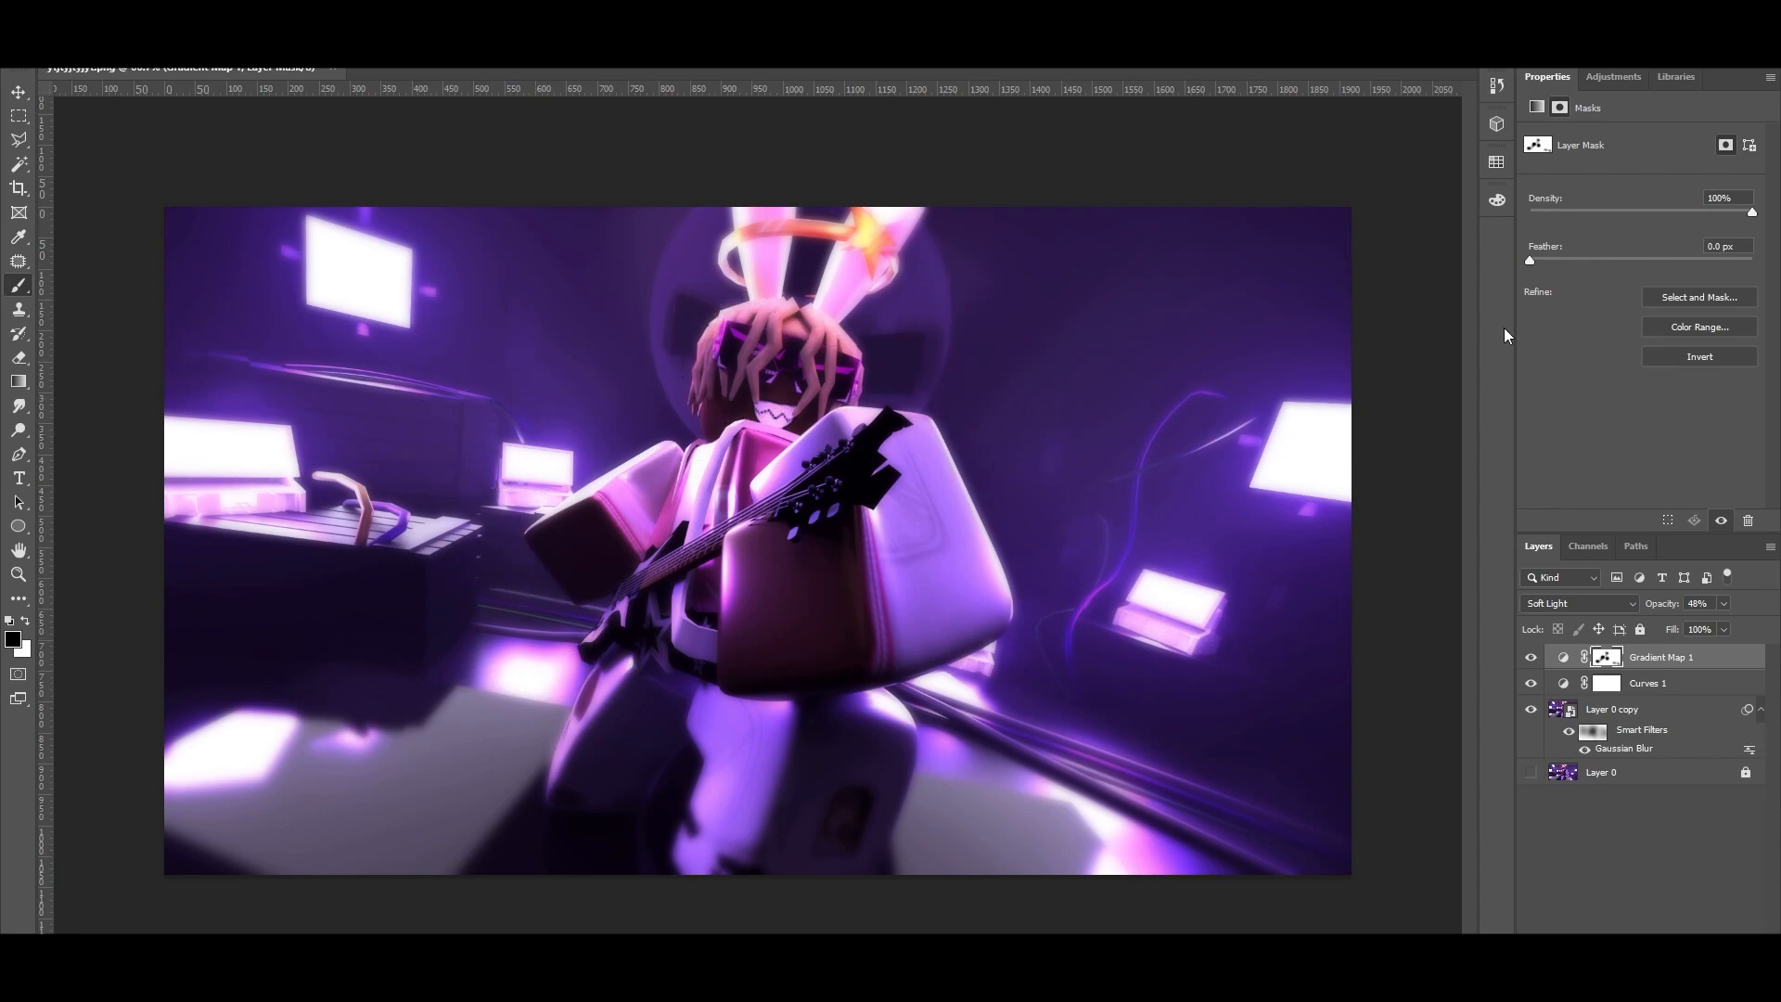
Add a Color Balance adjustment and shift the midtones toward blue by +14
{"action": "left_click", "coordinate": [1615, 76]}
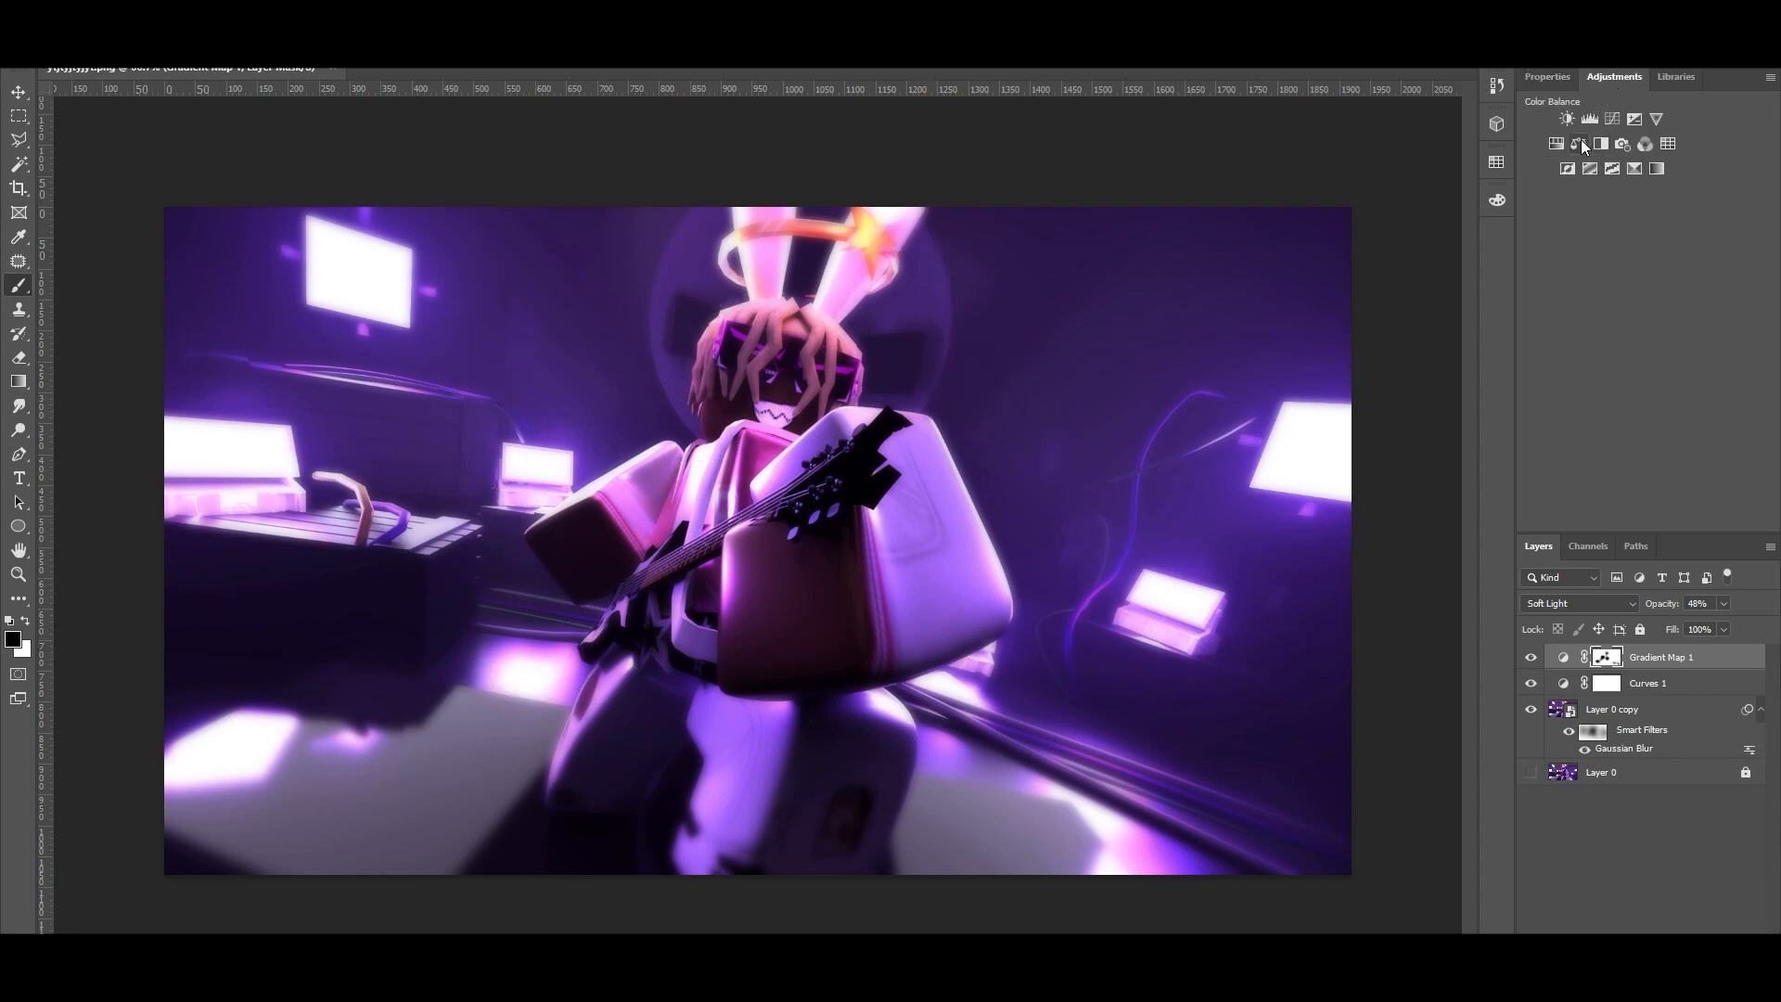
{"action": "left_click", "coordinate": [1581, 140]}
{"action": "left_click", "coordinate": [1627, 237]}
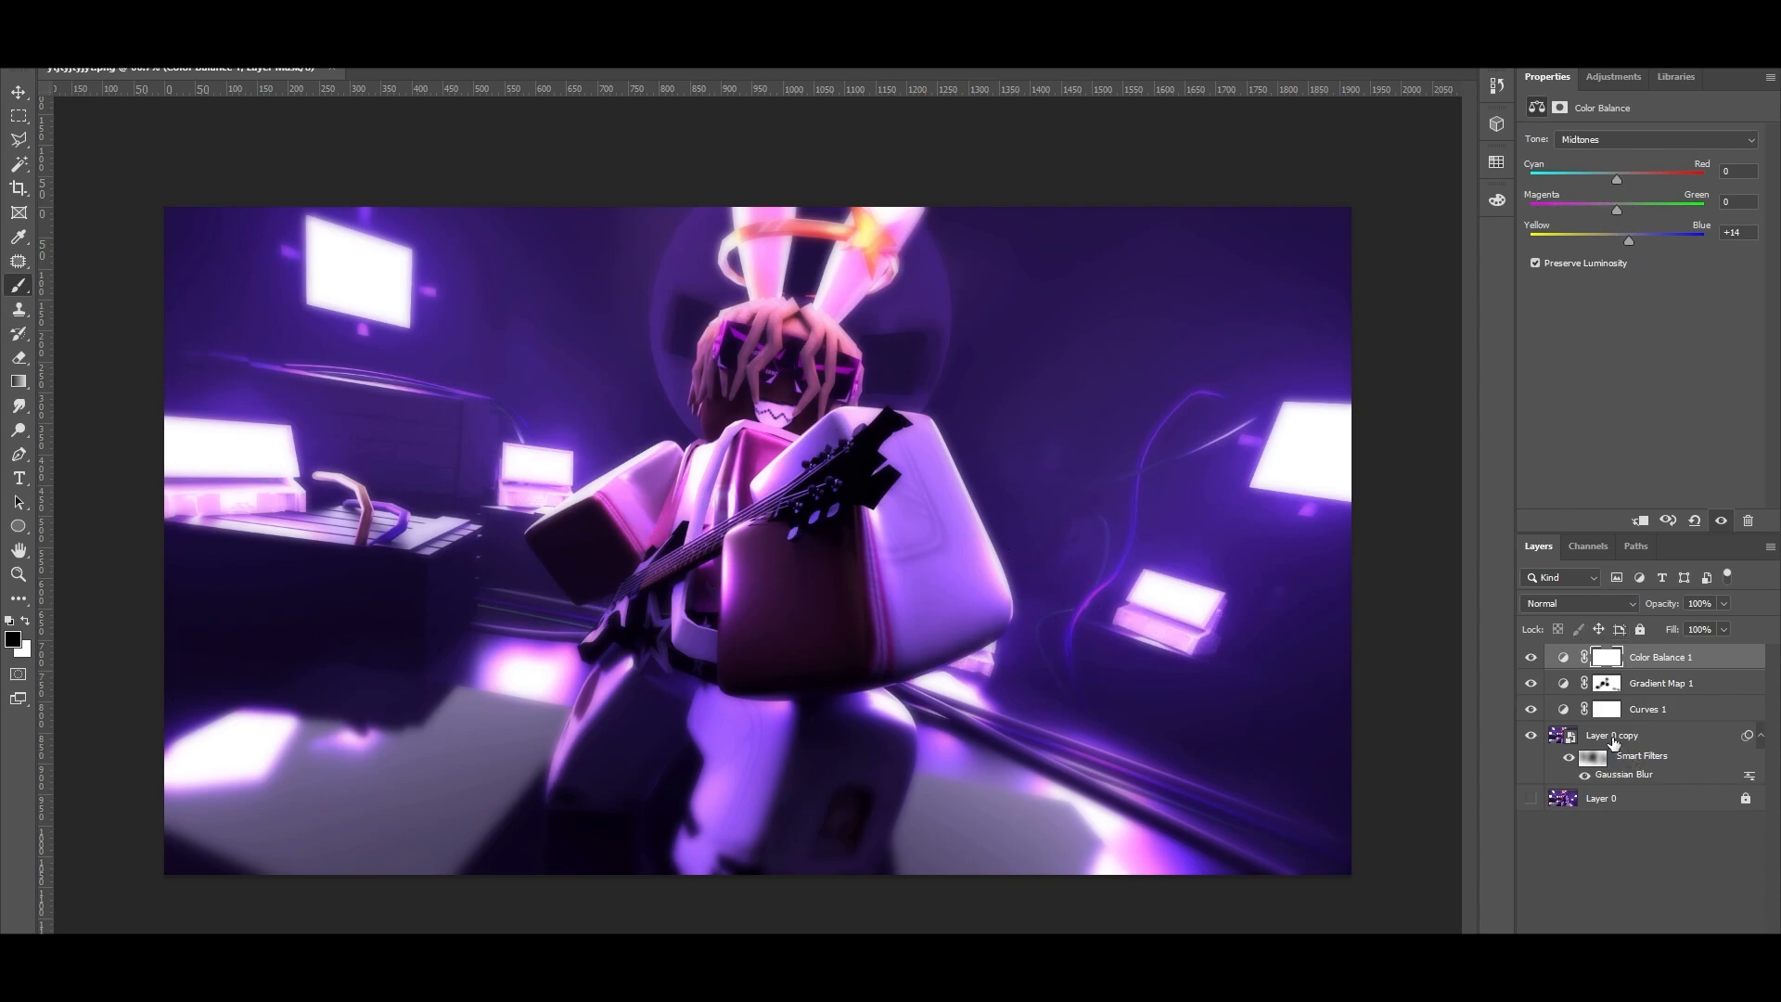
Group Layer 0 copy together with the Curves, Gradient Map and Color Balance adjustment layers
{"action": "left_click", "coordinate": [1673, 666]}
{"action": "left_click", "coordinate": [1651, 739], "text": "shift"}
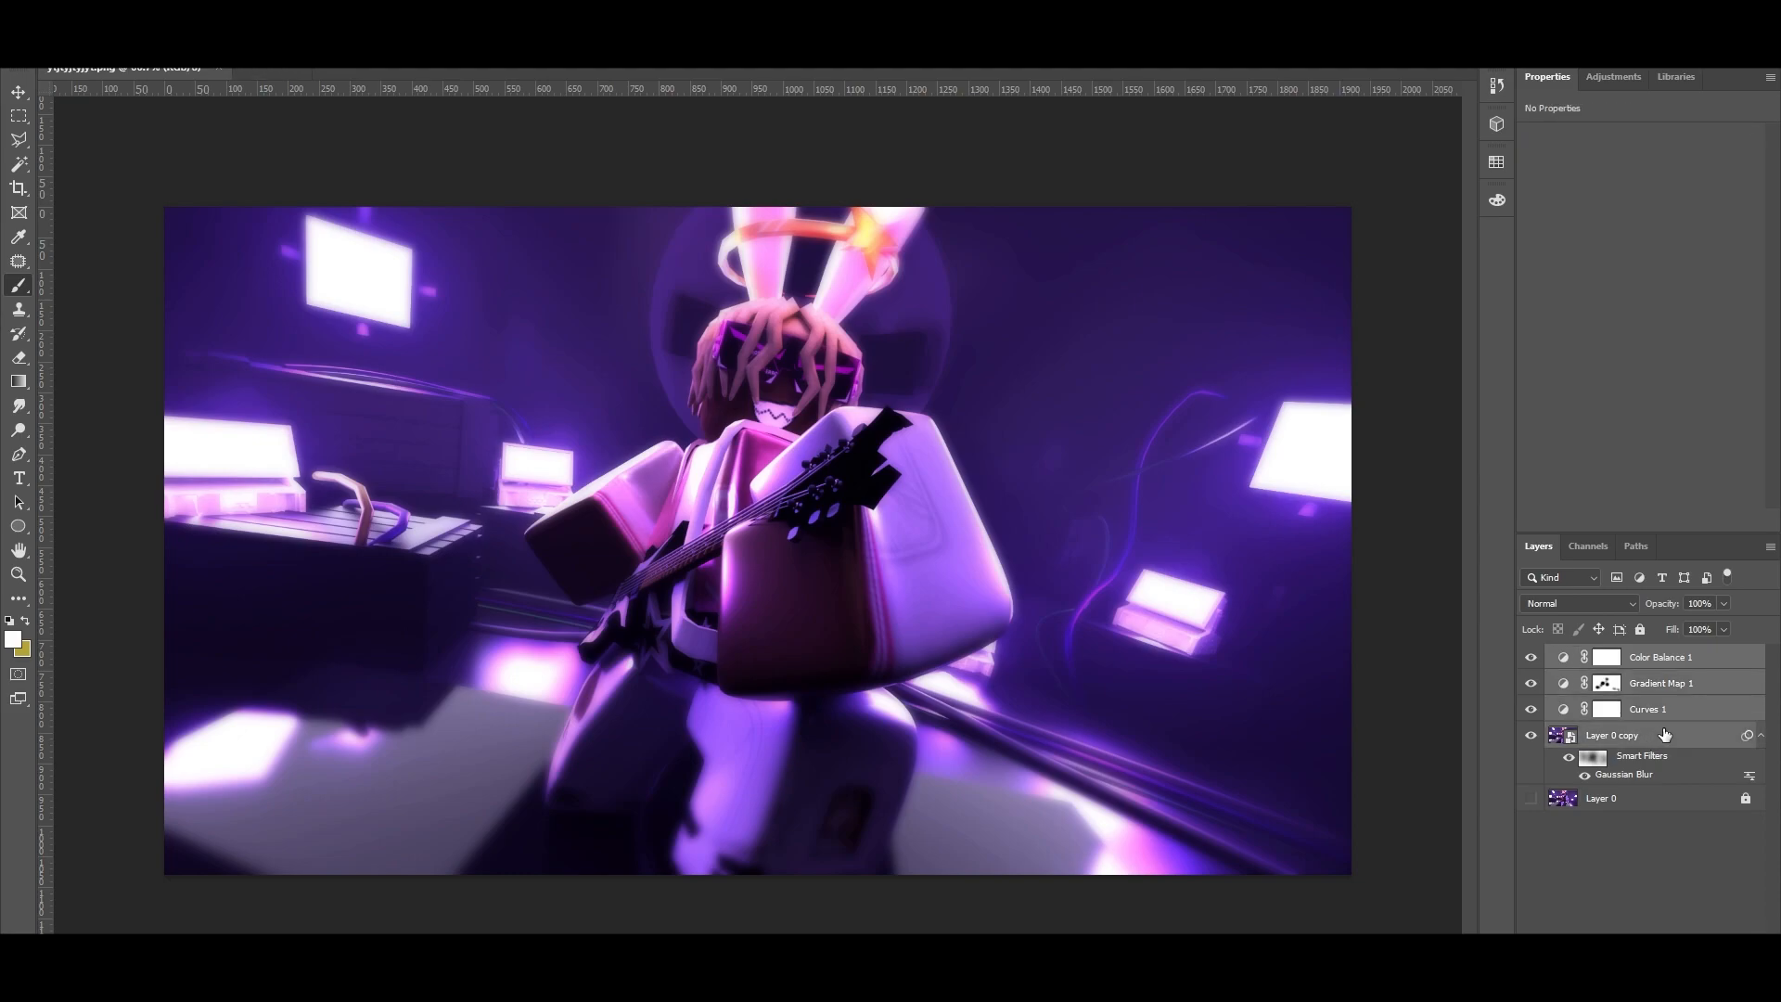
{"action": "key", "text": "ctrl+g"}
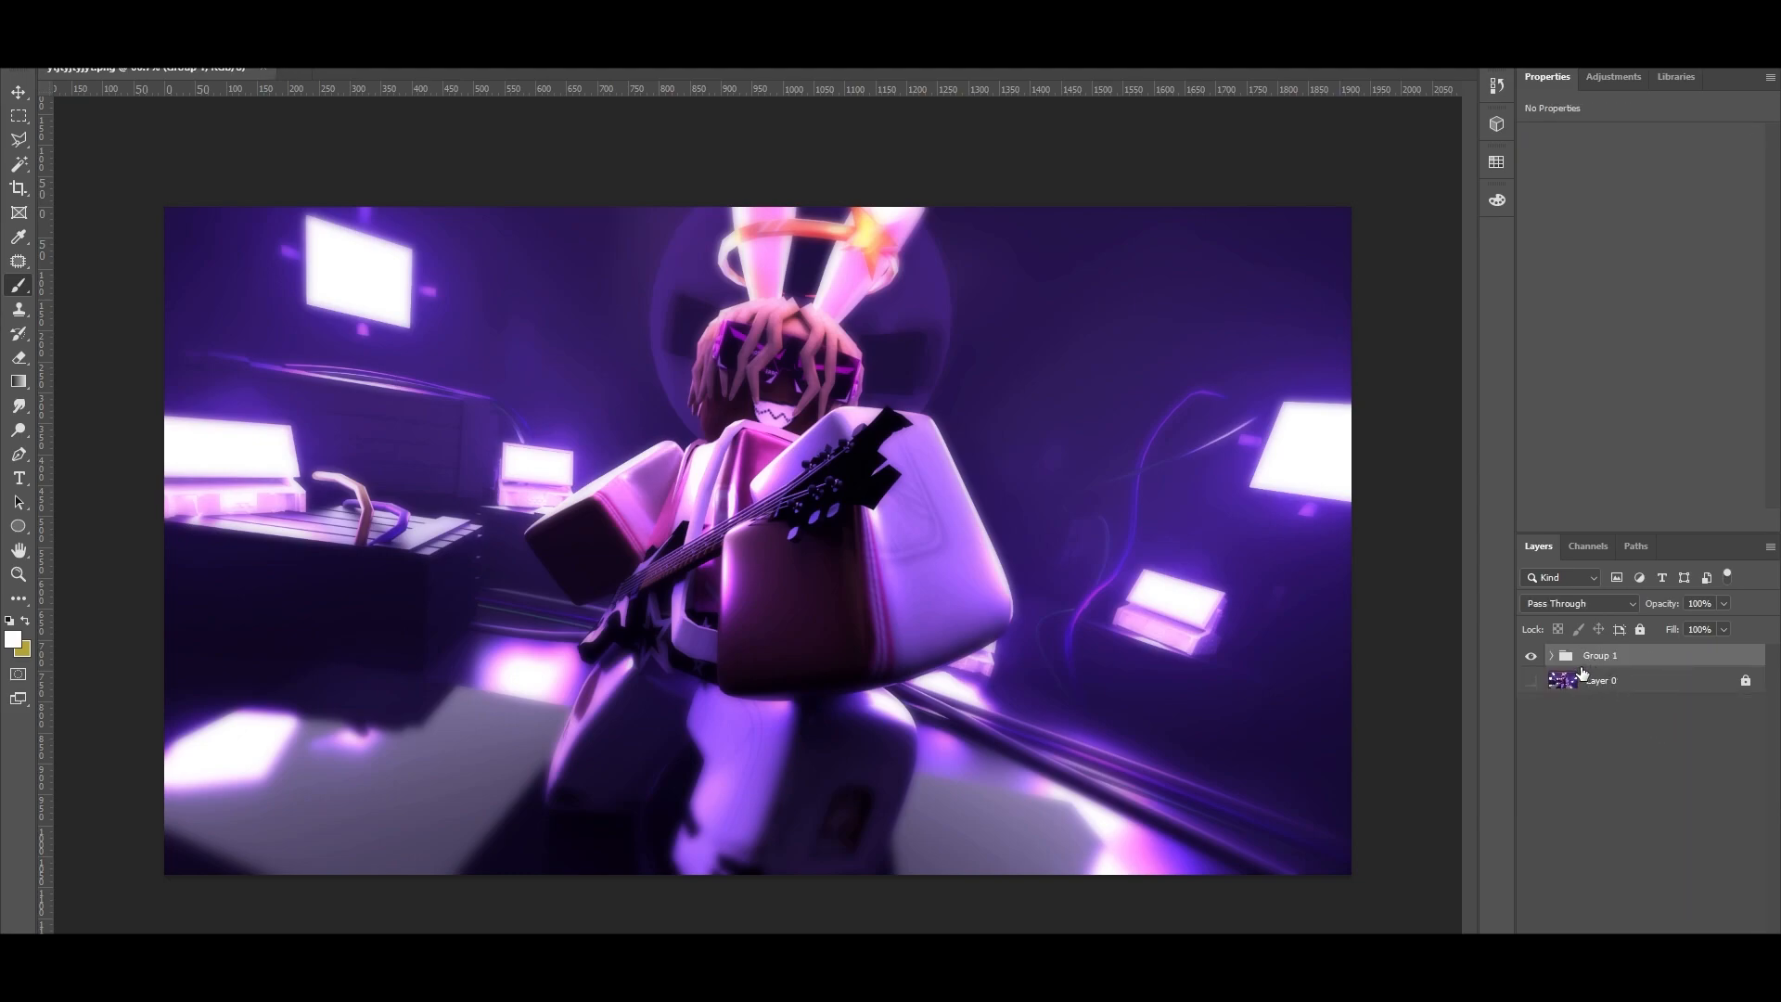
Duplicate Group 1, hide the original group and merge the duplicate into a single pixel layer
{"action": "key", "text": "ctrl+j"}
{"action": "left_click", "coordinate": [1531, 679]}
{"action": "right_click", "coordinate": [1590, 659]}
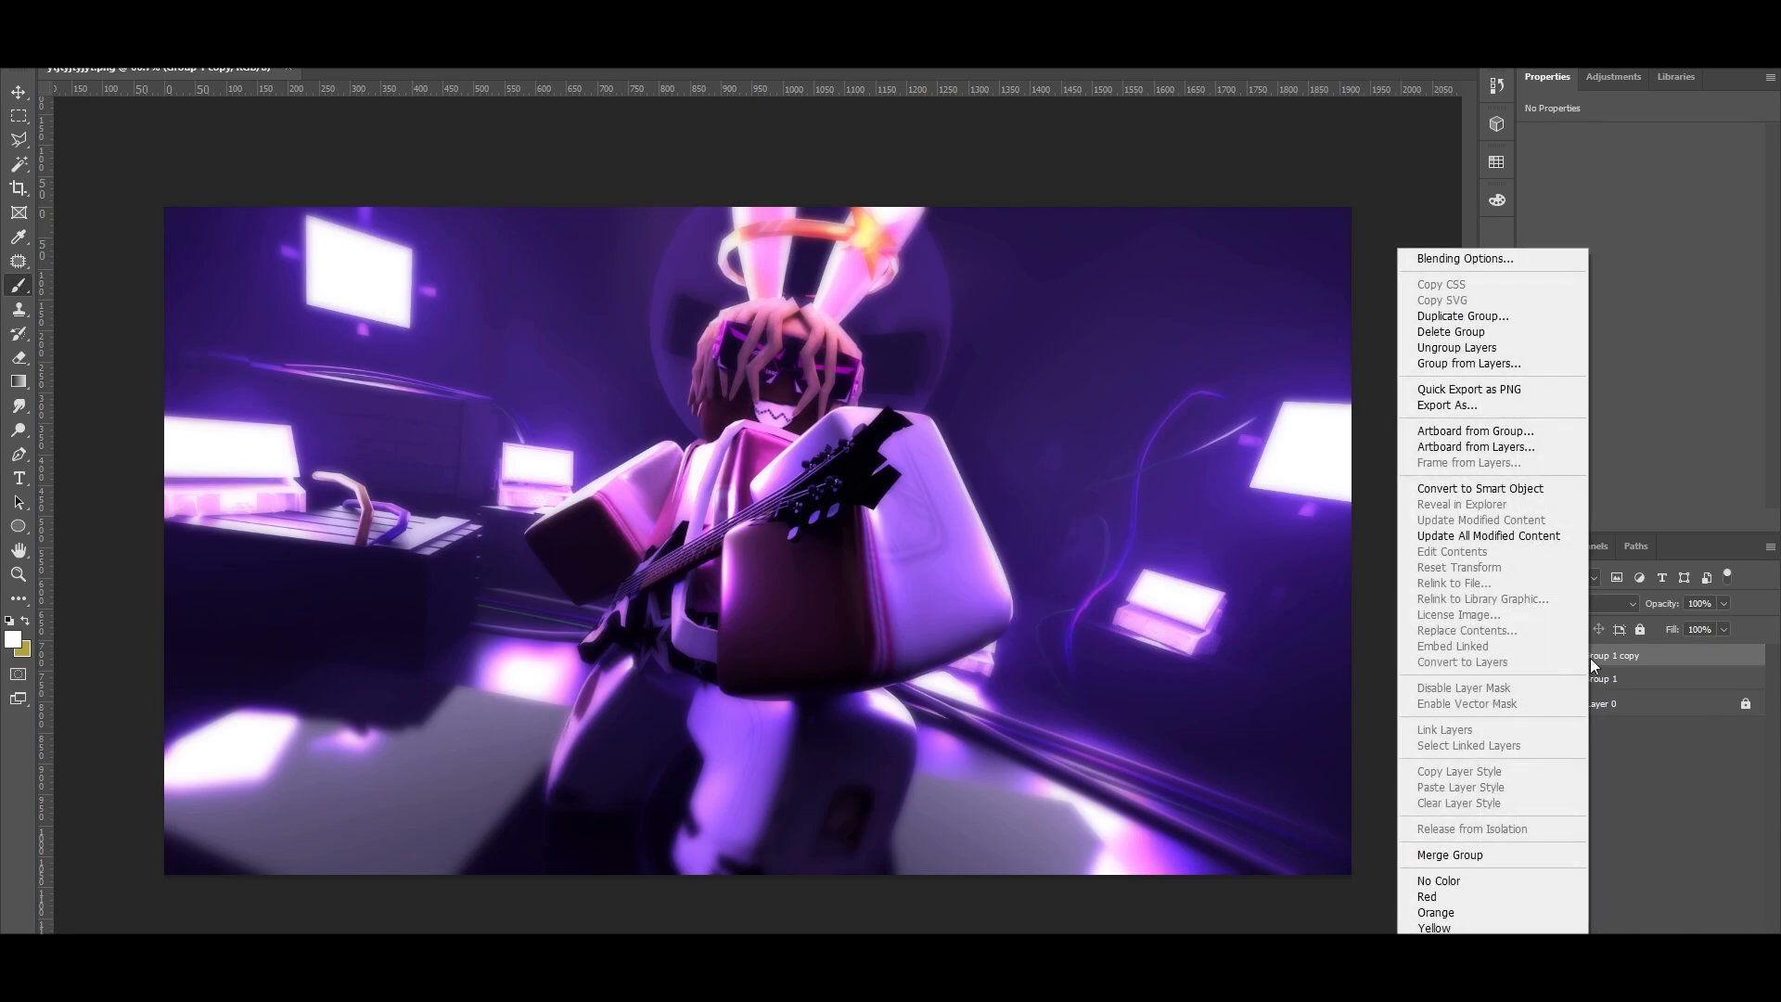
{"action": "left_click", "coordinate": [1481, 855]}
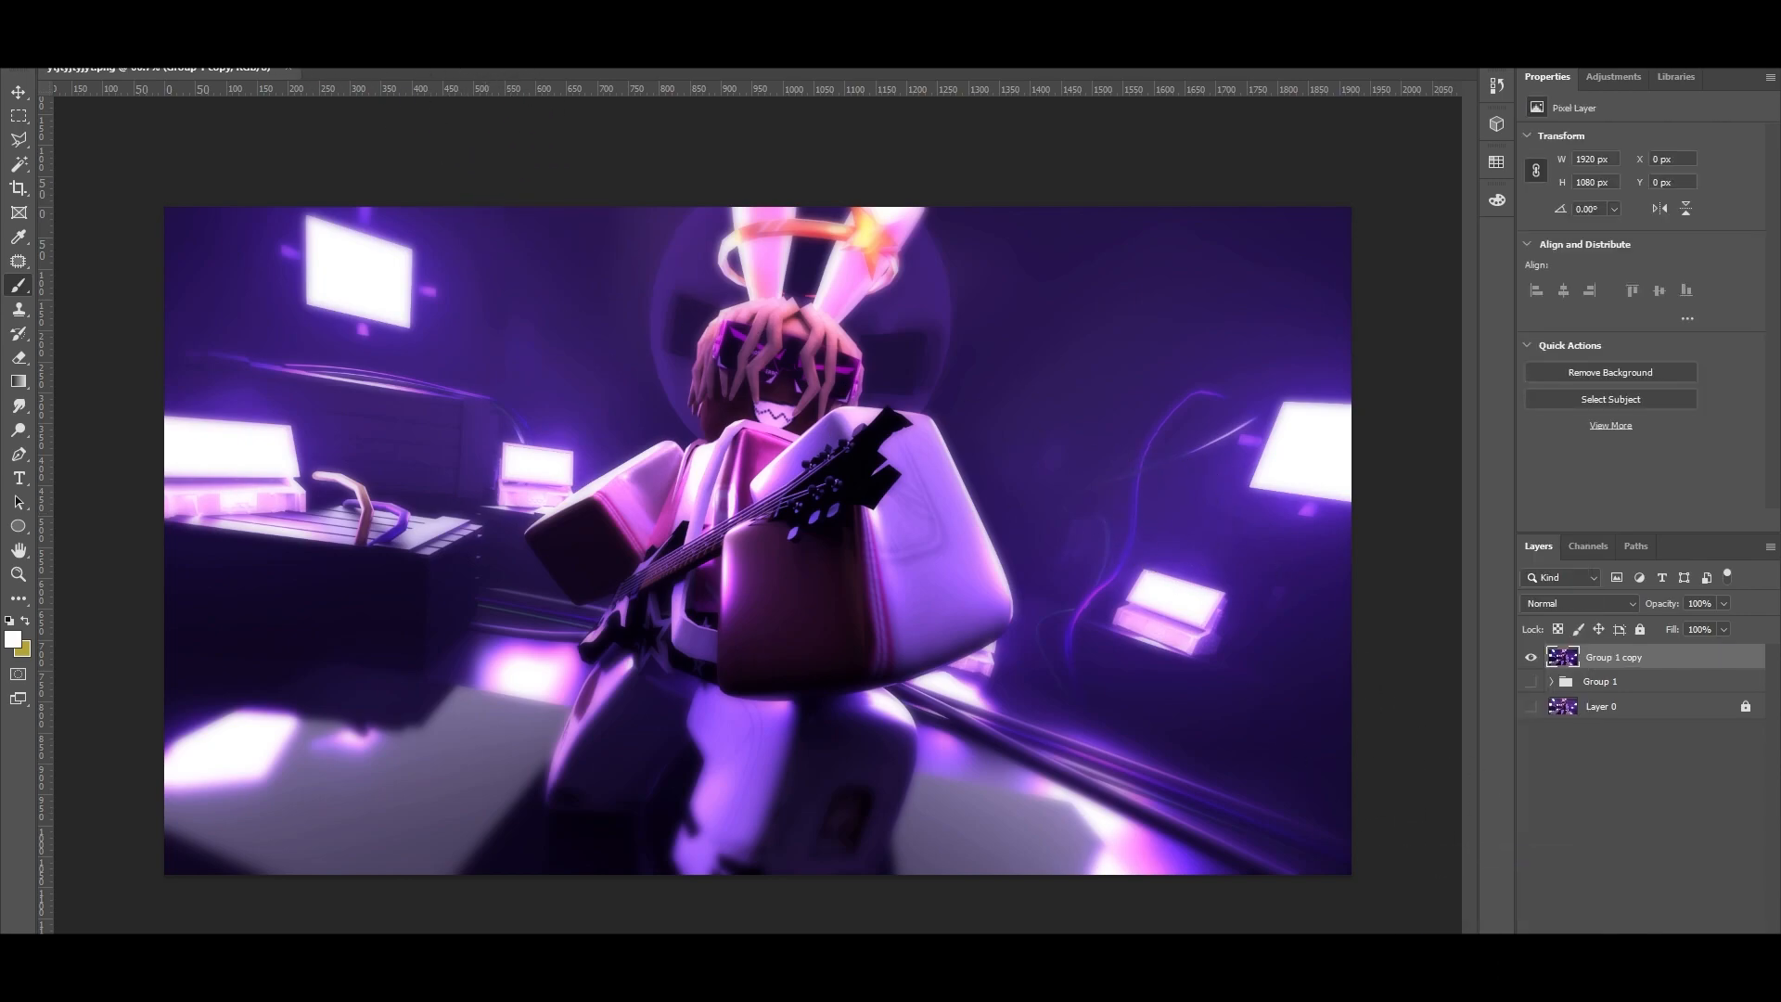
Start the Camera Raw Filter on the merged layer and set temperature to -12, tint to +17 and exposure to +0.80
{"action": "left_click", "coordinate": [255, 10]}
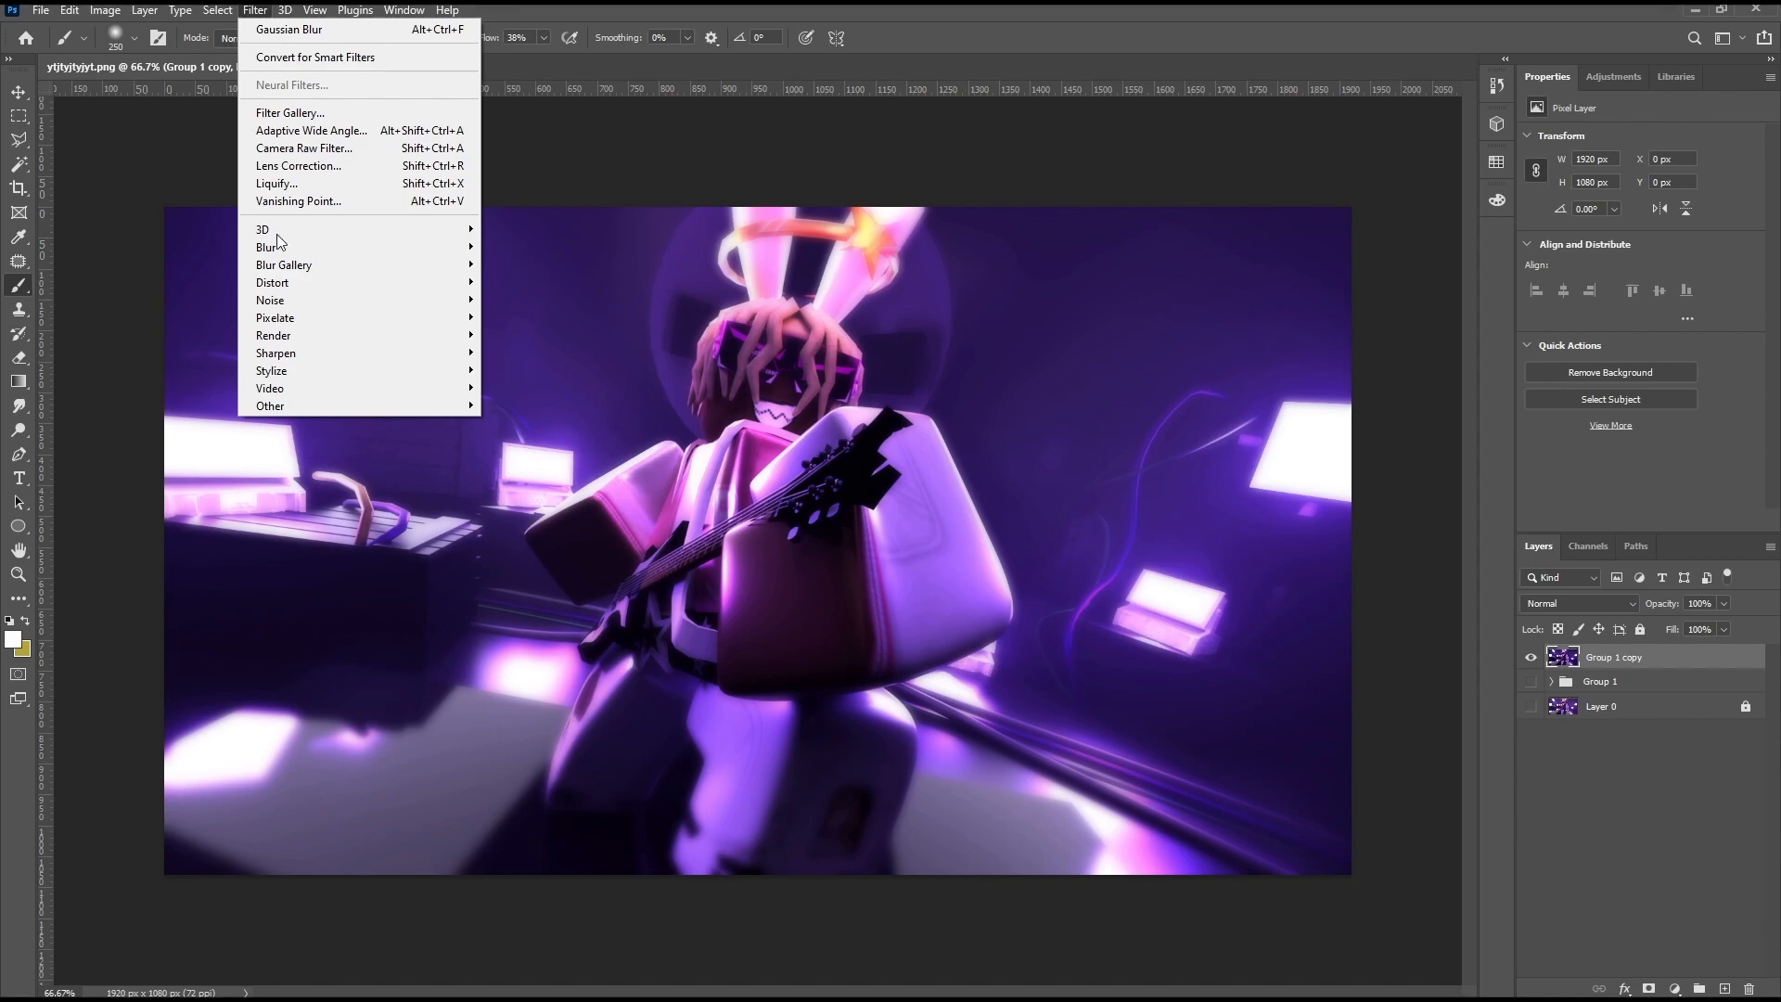
{"action": "left_click", "coordinate": [324, 151]}
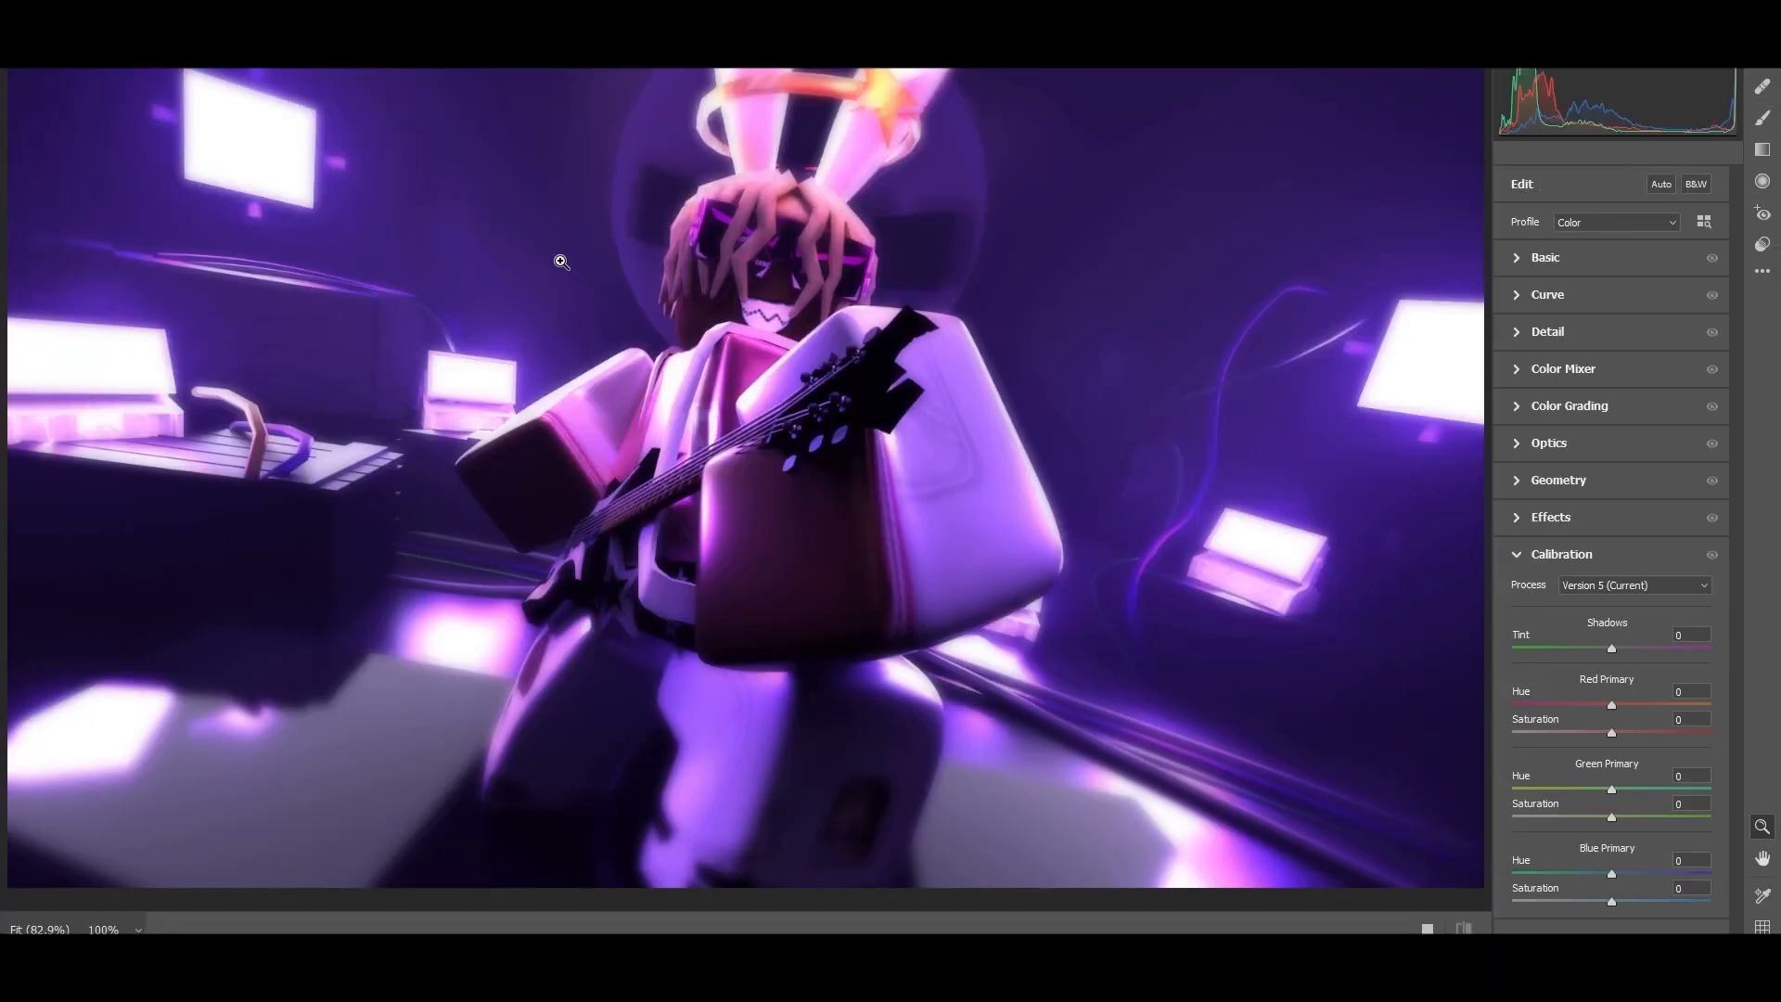
{"action": "left_click", "coordinate": [1551, 260]}
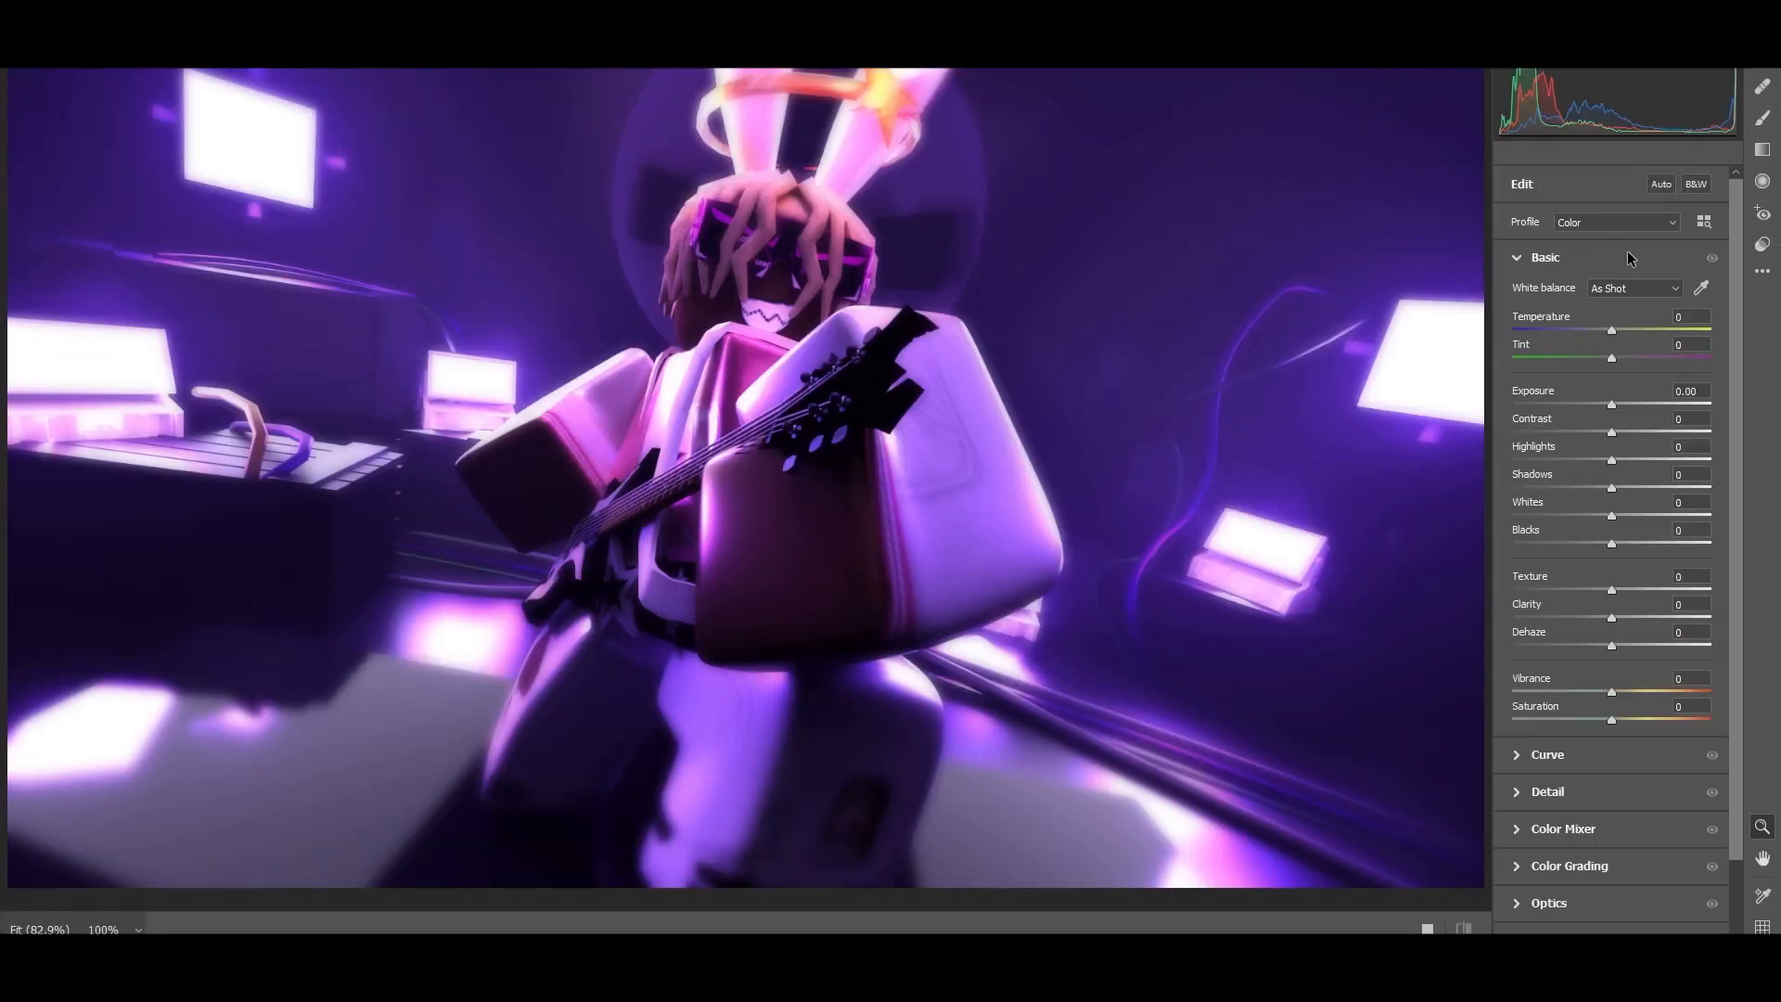
{"action": "left_click", "coordinate": [1601, 332]}
{"action": "left_click", "coordinate": [1630, 357]}
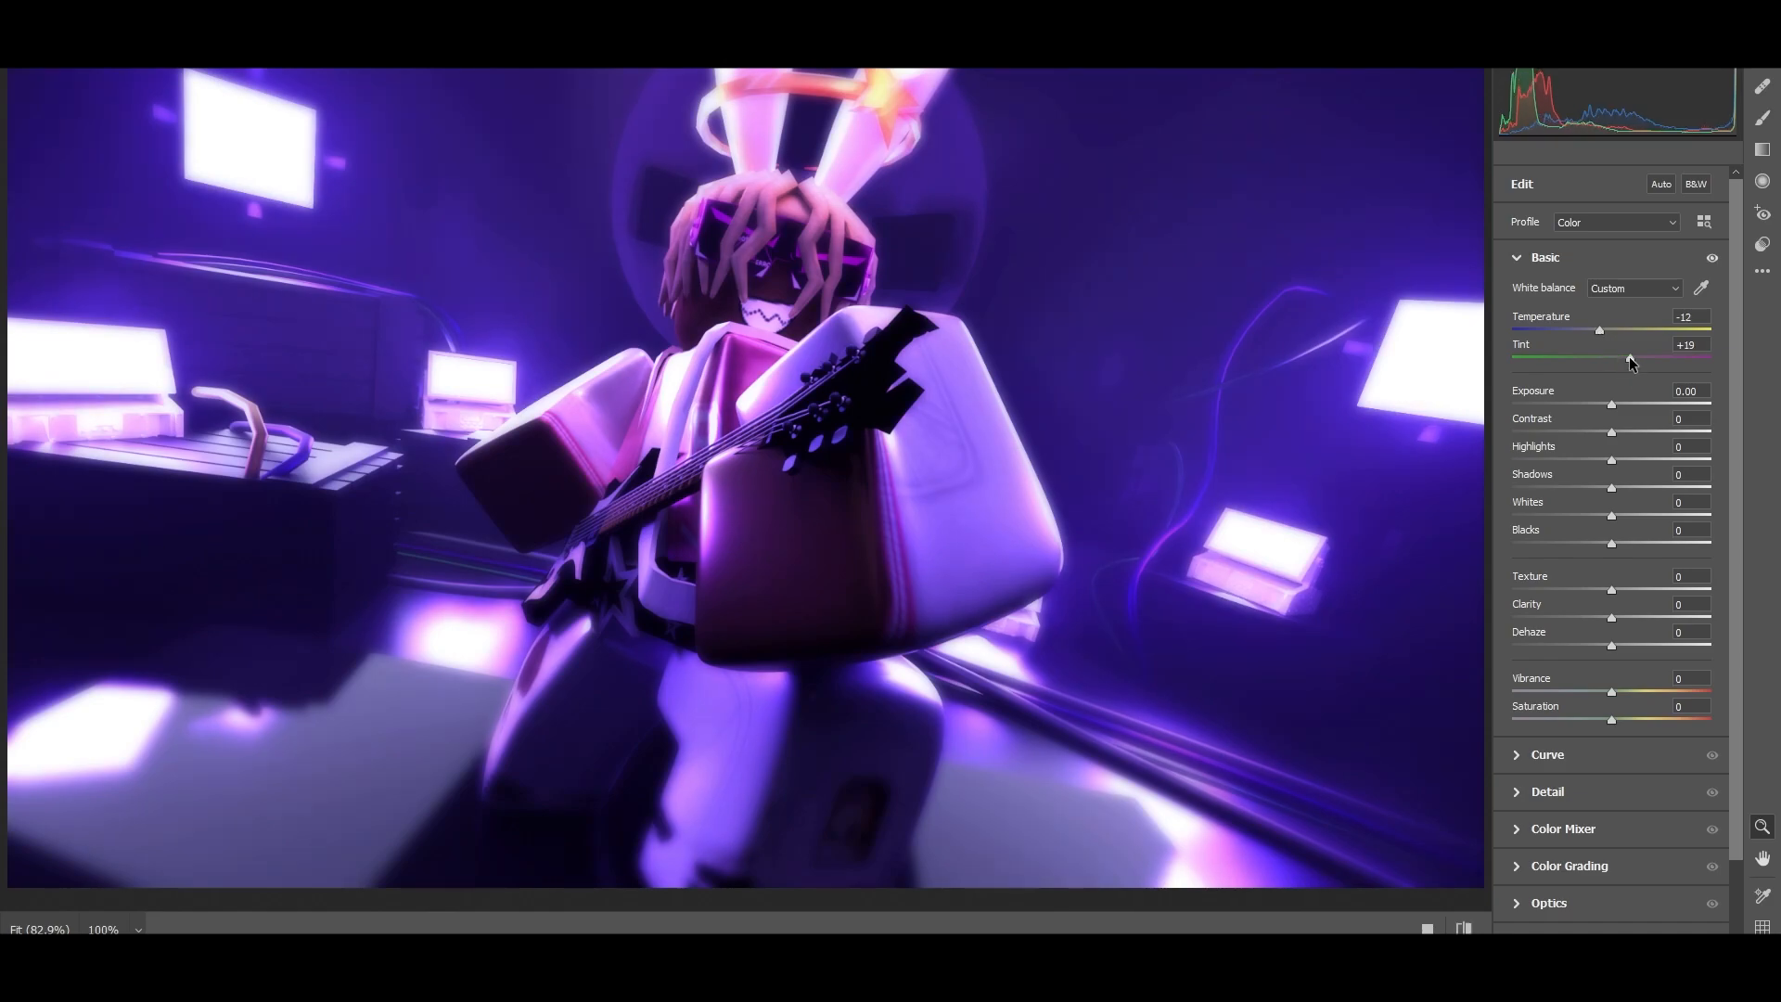
{"action": "left_click_drag", "start_coordinate": [1628, 356], "coordinate": [1627, 402]}
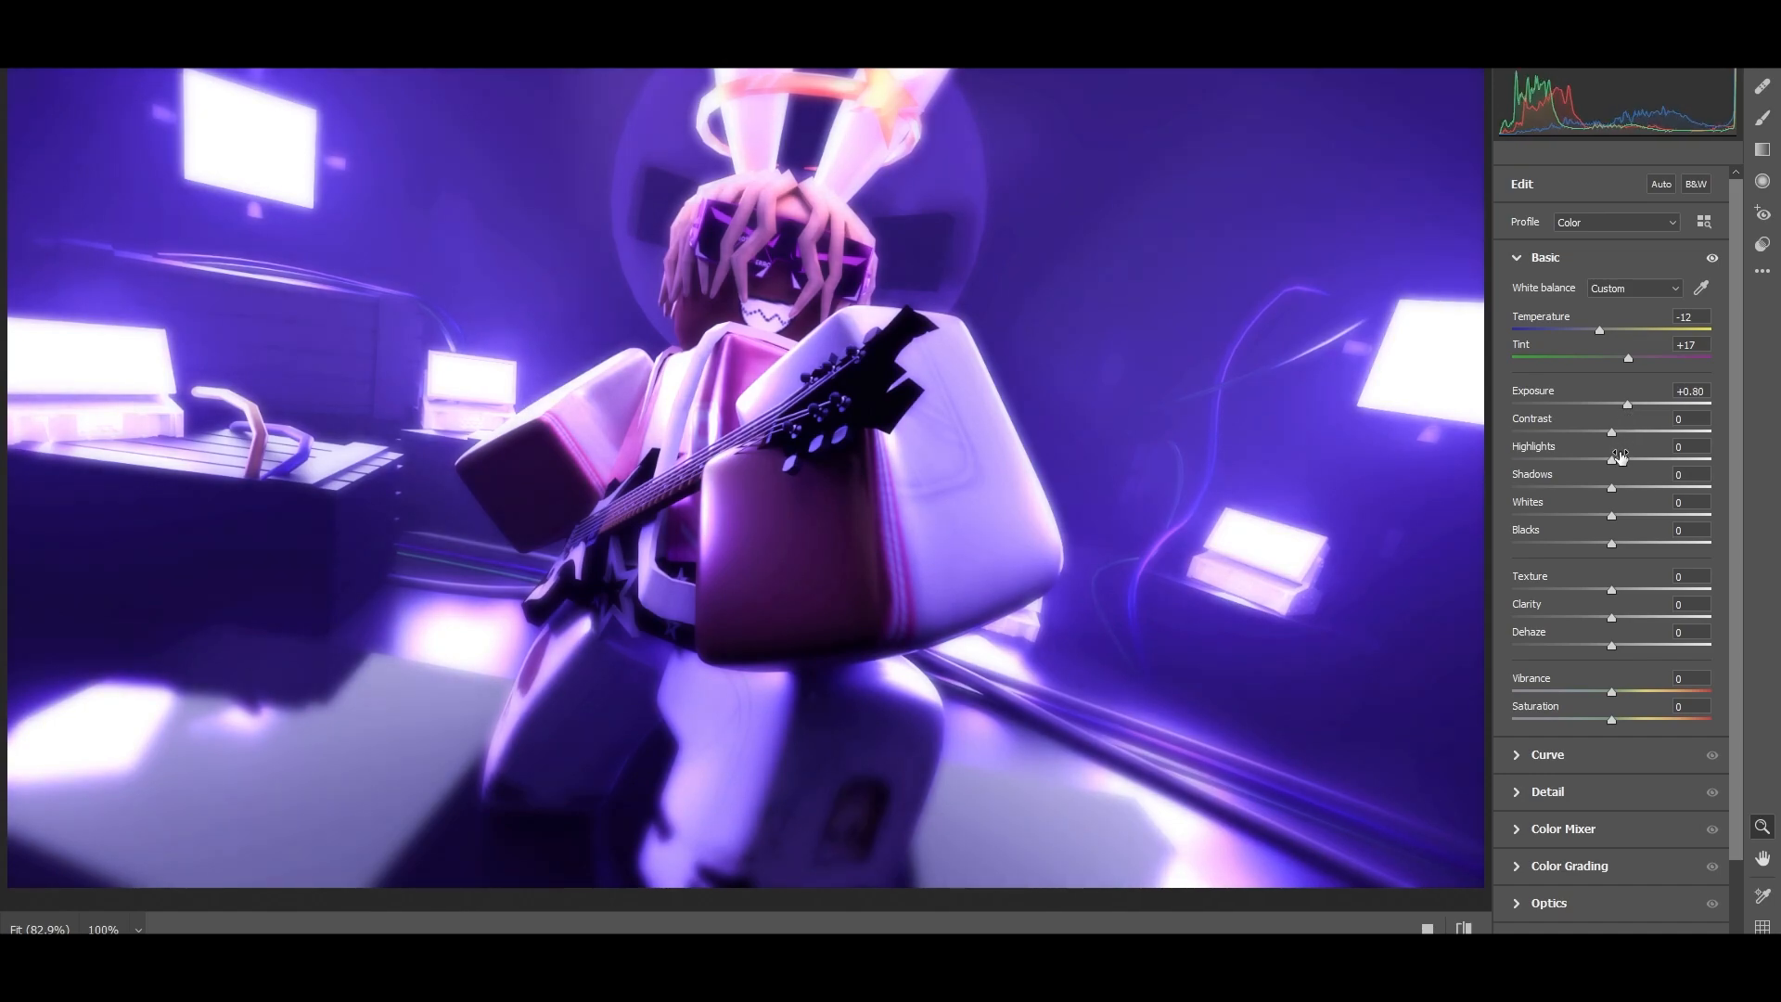
Set contrast to -8, highlights to +26 and shadows to +17, raise clarity to just above +15 and slightly lower the saturation
{"action": "mouse_move", "coordinate": [1611, 431]}
{"action": "left_mouse_down"}
{"action": "mouse_move", "coordinate": [1684, 436]}
{"action": "mouse_move", "coordinate": [1605, 442]}
{"action": "left_mouse_up"}
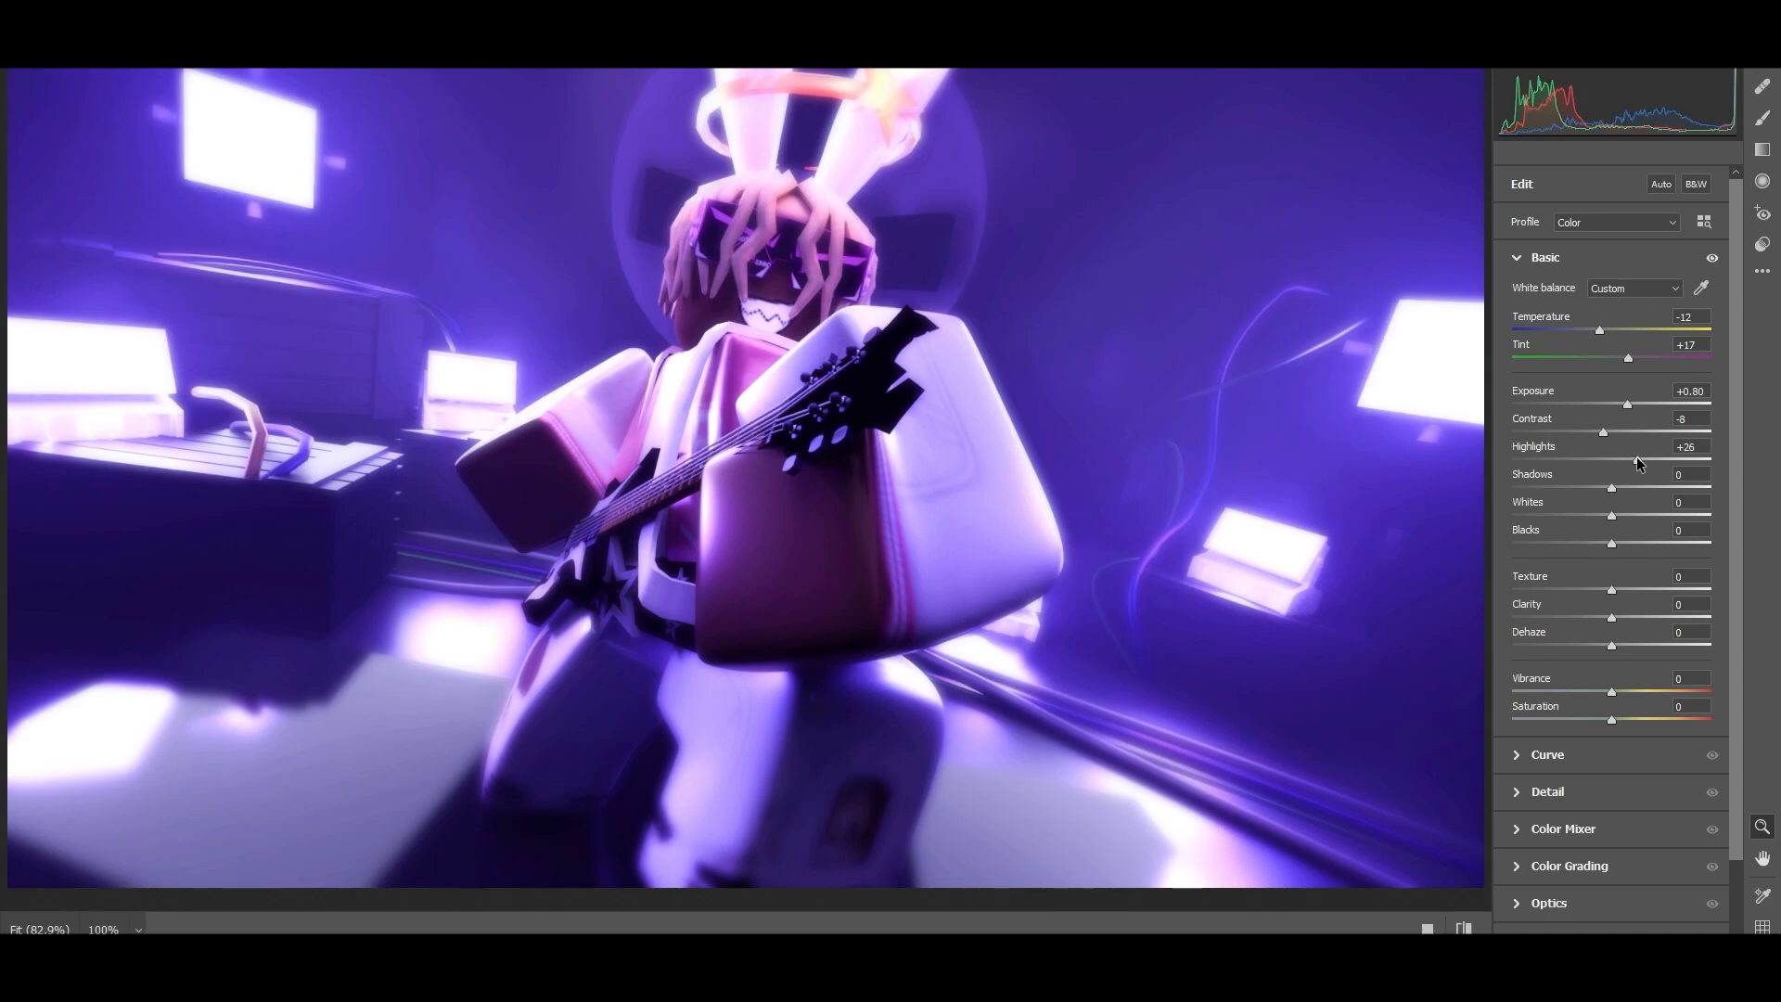
{"action": "left_click_drag", "start_coordinate": [1613, 492], "coordinate": [1631, 493]}
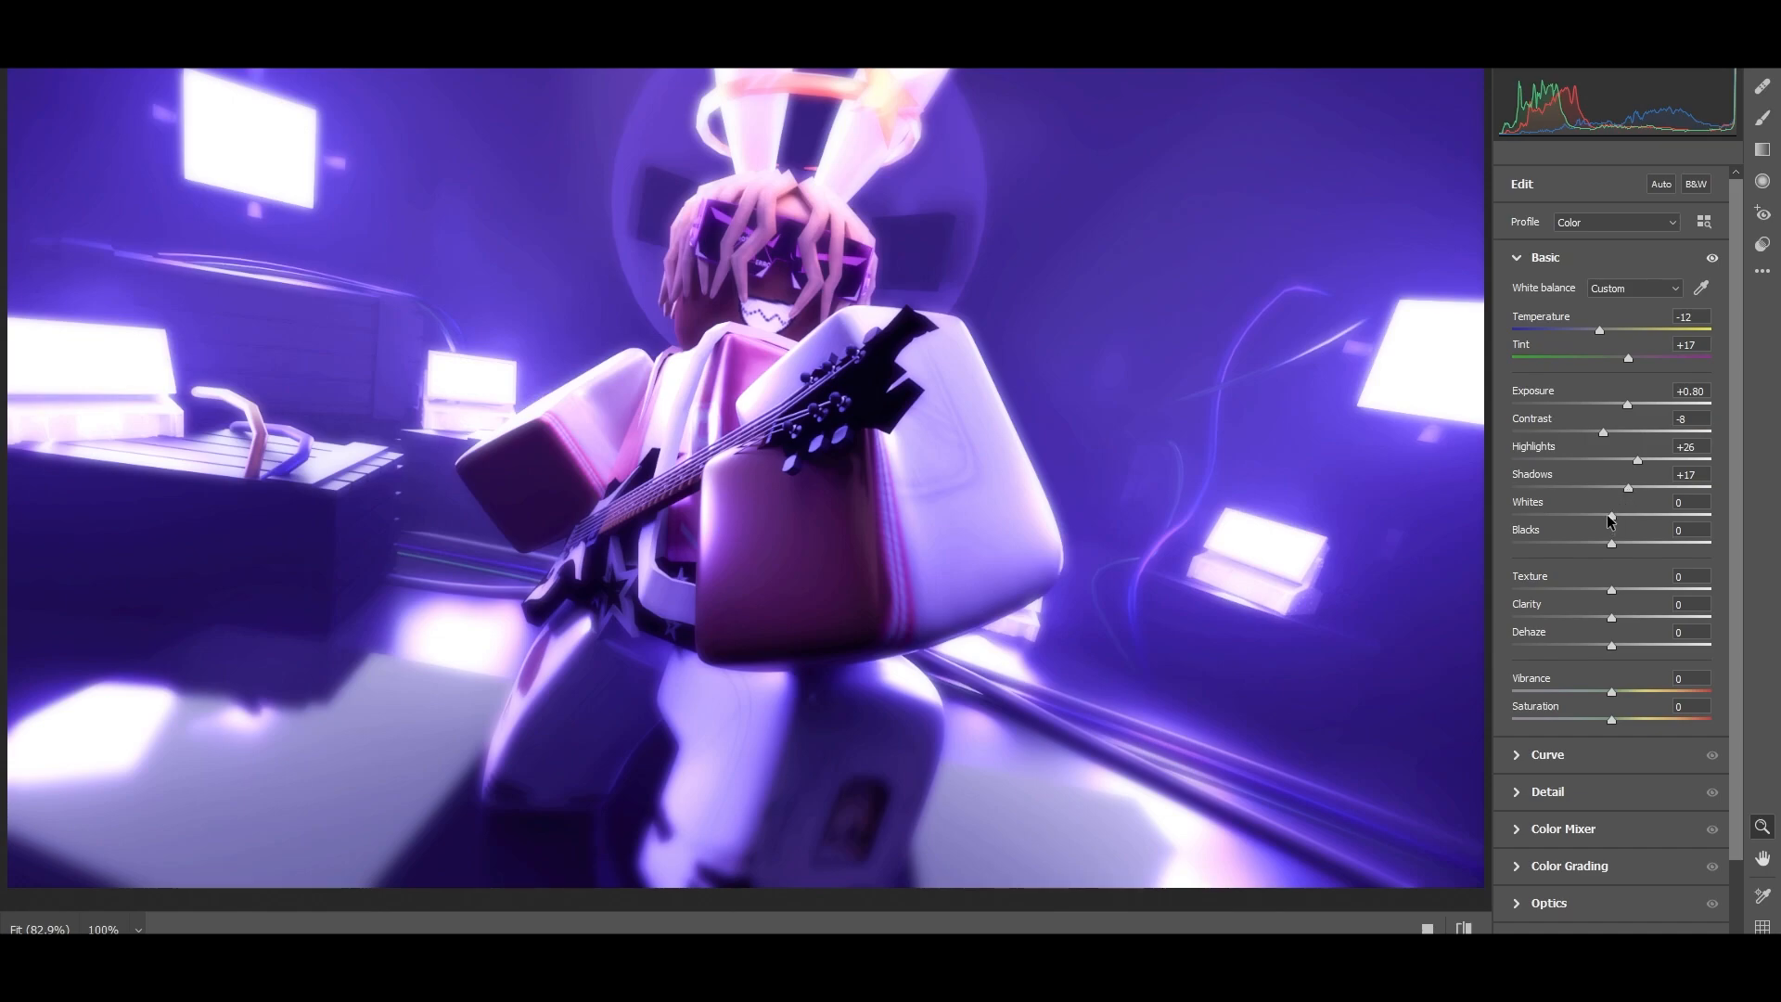
{"action": "left_click", "coordinate": [1627, 617]}
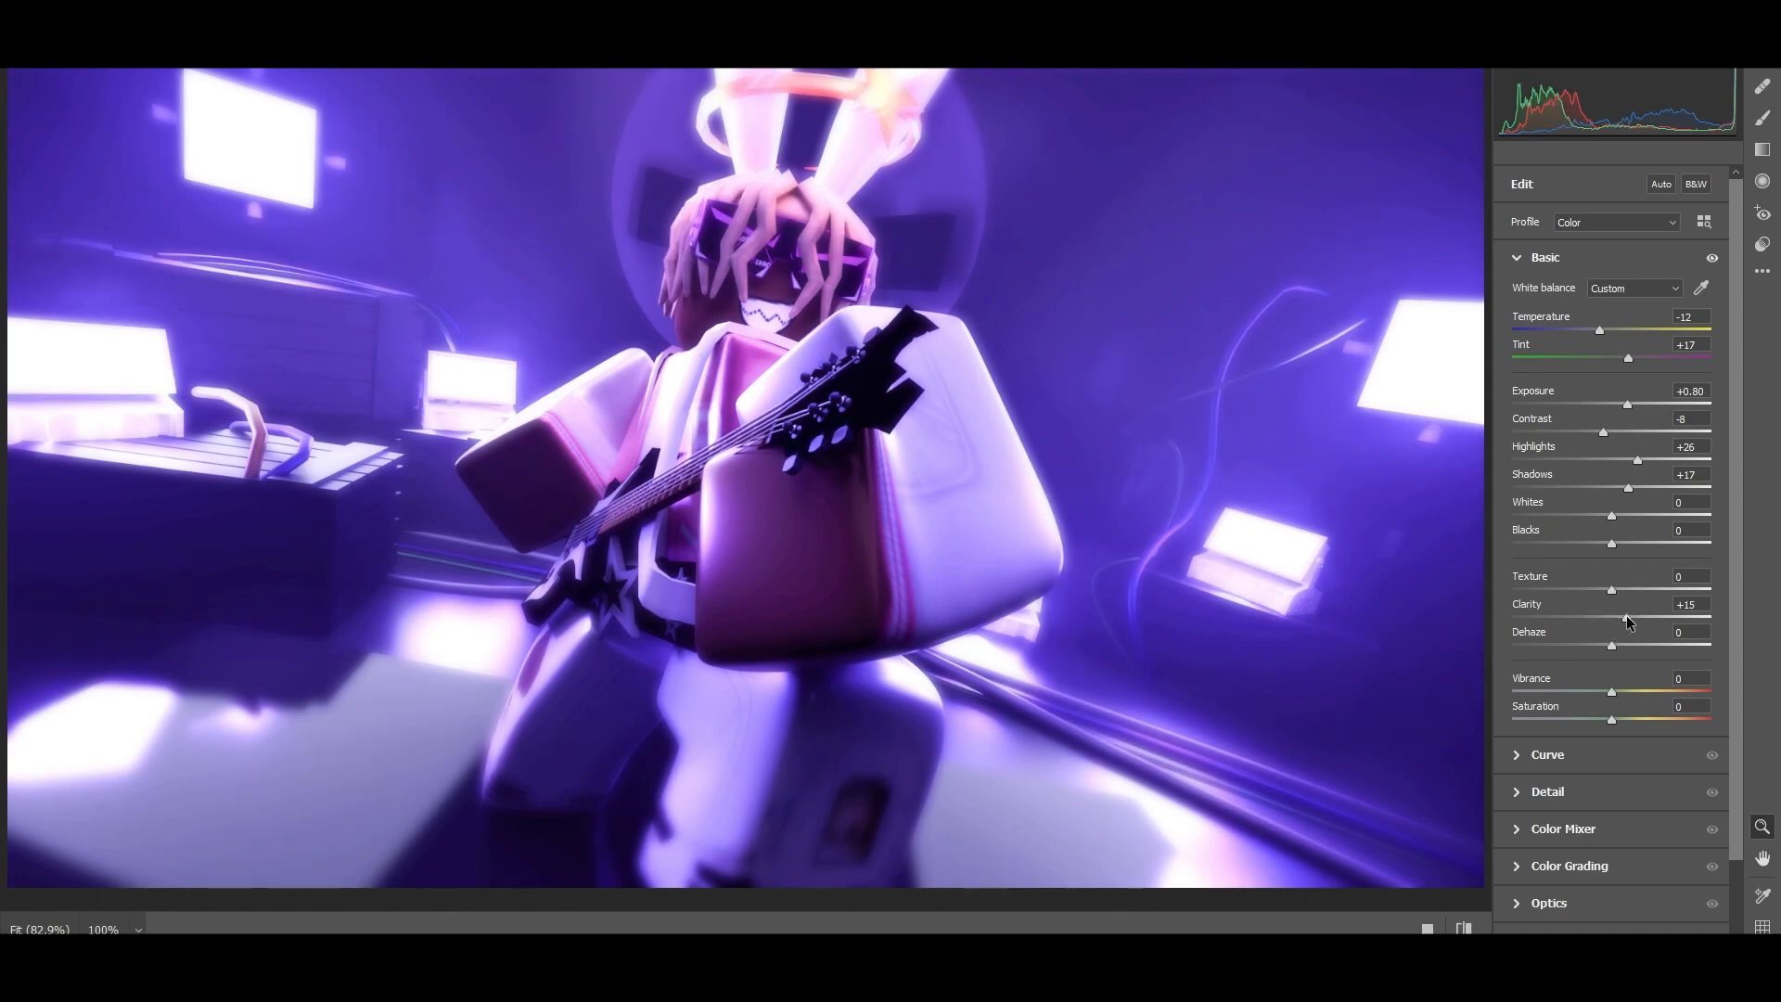
{"action": "left_click_drag", "start_coordinate": [1626, 617], "coordinate": [1630, 618]}
{"action": "left_click", "coordinate": [1598, 721]}
Adjust the point curve by pulling its white end slightly inward, adding a highlight point and placing a shadow point at input 66, output 61
{"action": "left_click", "coordinate": [1561, 752]}
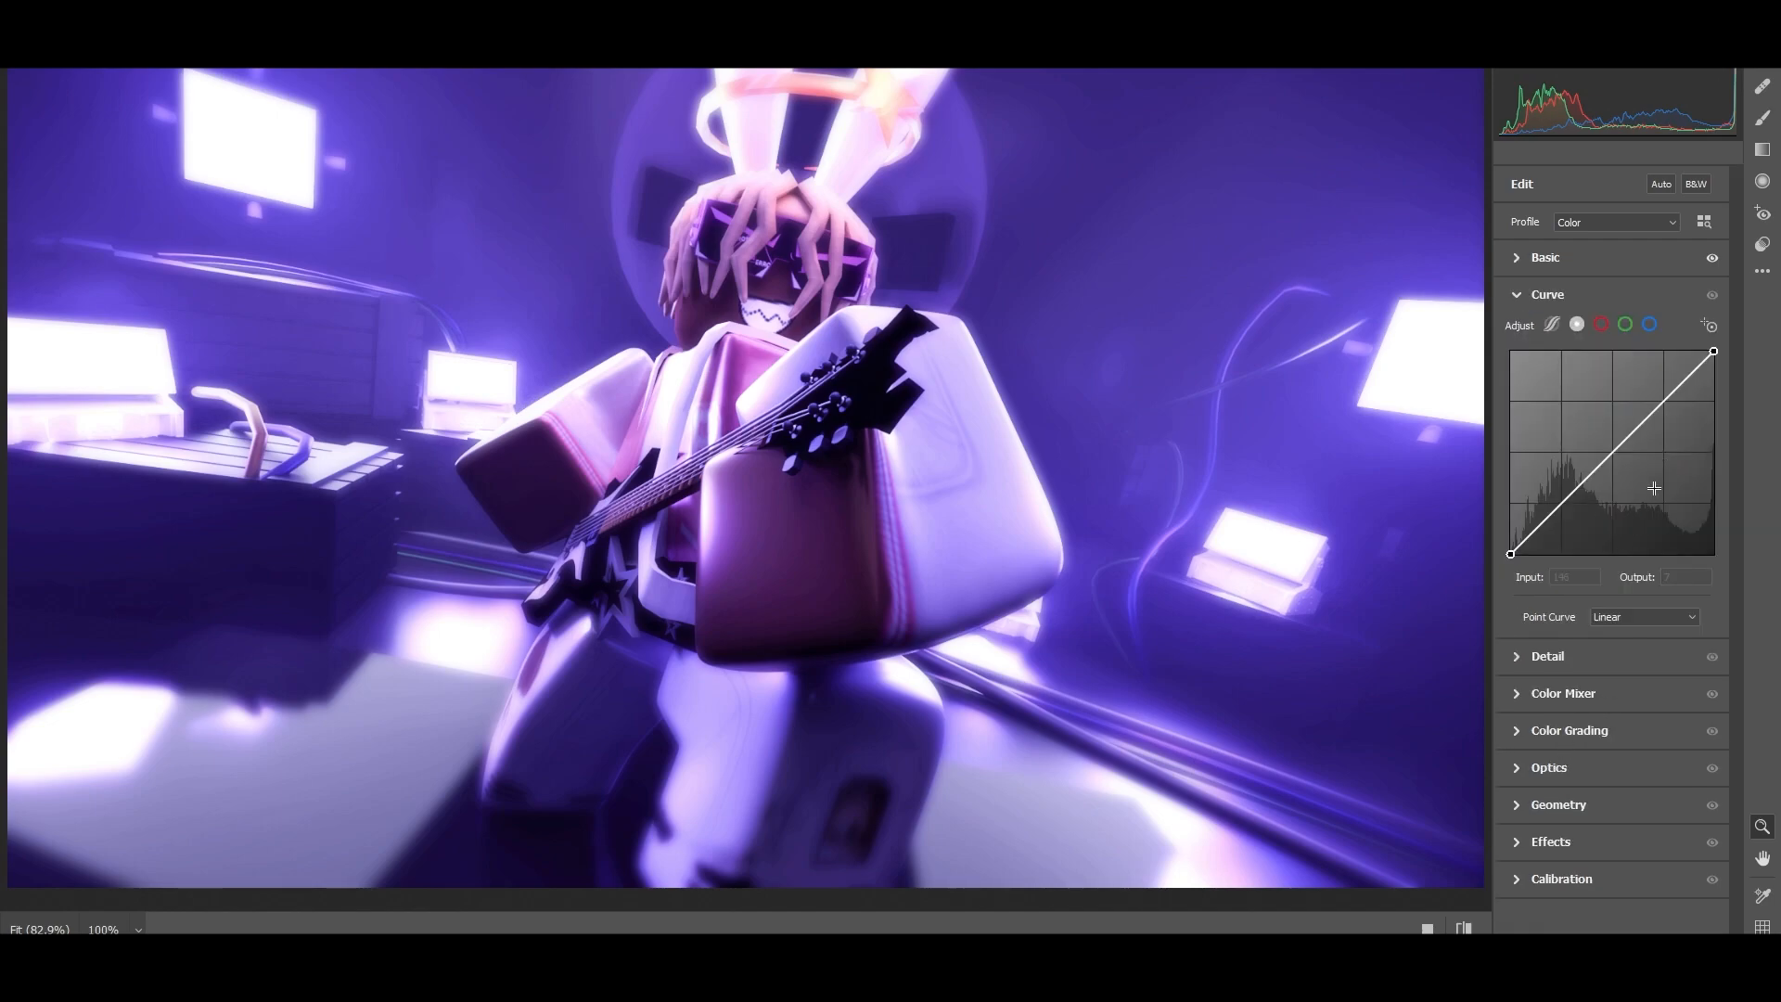
{"action": "left_click_drag", "start_coordinate": [1714, 351], "coordinate": [1665, 391]}
{"action": "left_click_drag", "start_coordinate": [1559, 504], "coordinate": [1564, 505]}
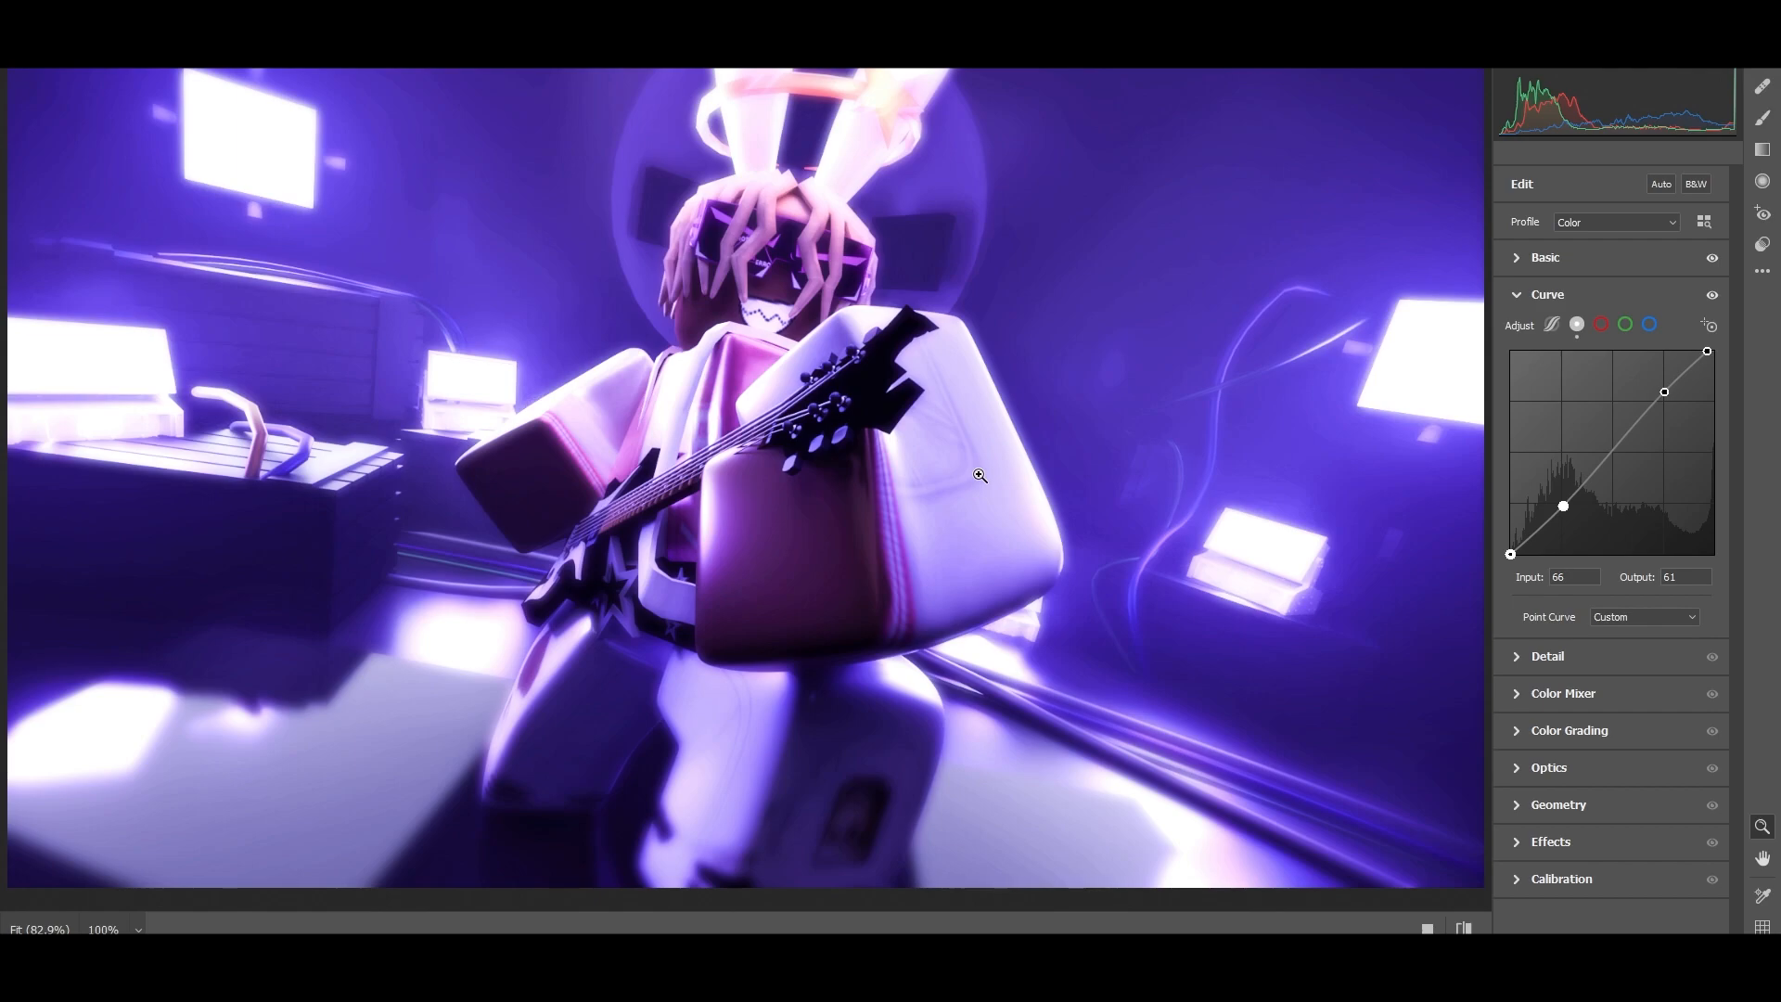
Show the image as a side-by-side before and after comparison and apply noise reduction of about 8
{"action": "left_click", "coordinate": [1427, 928]}
{"action": "left_click", "coordinate": [1139, 482]}
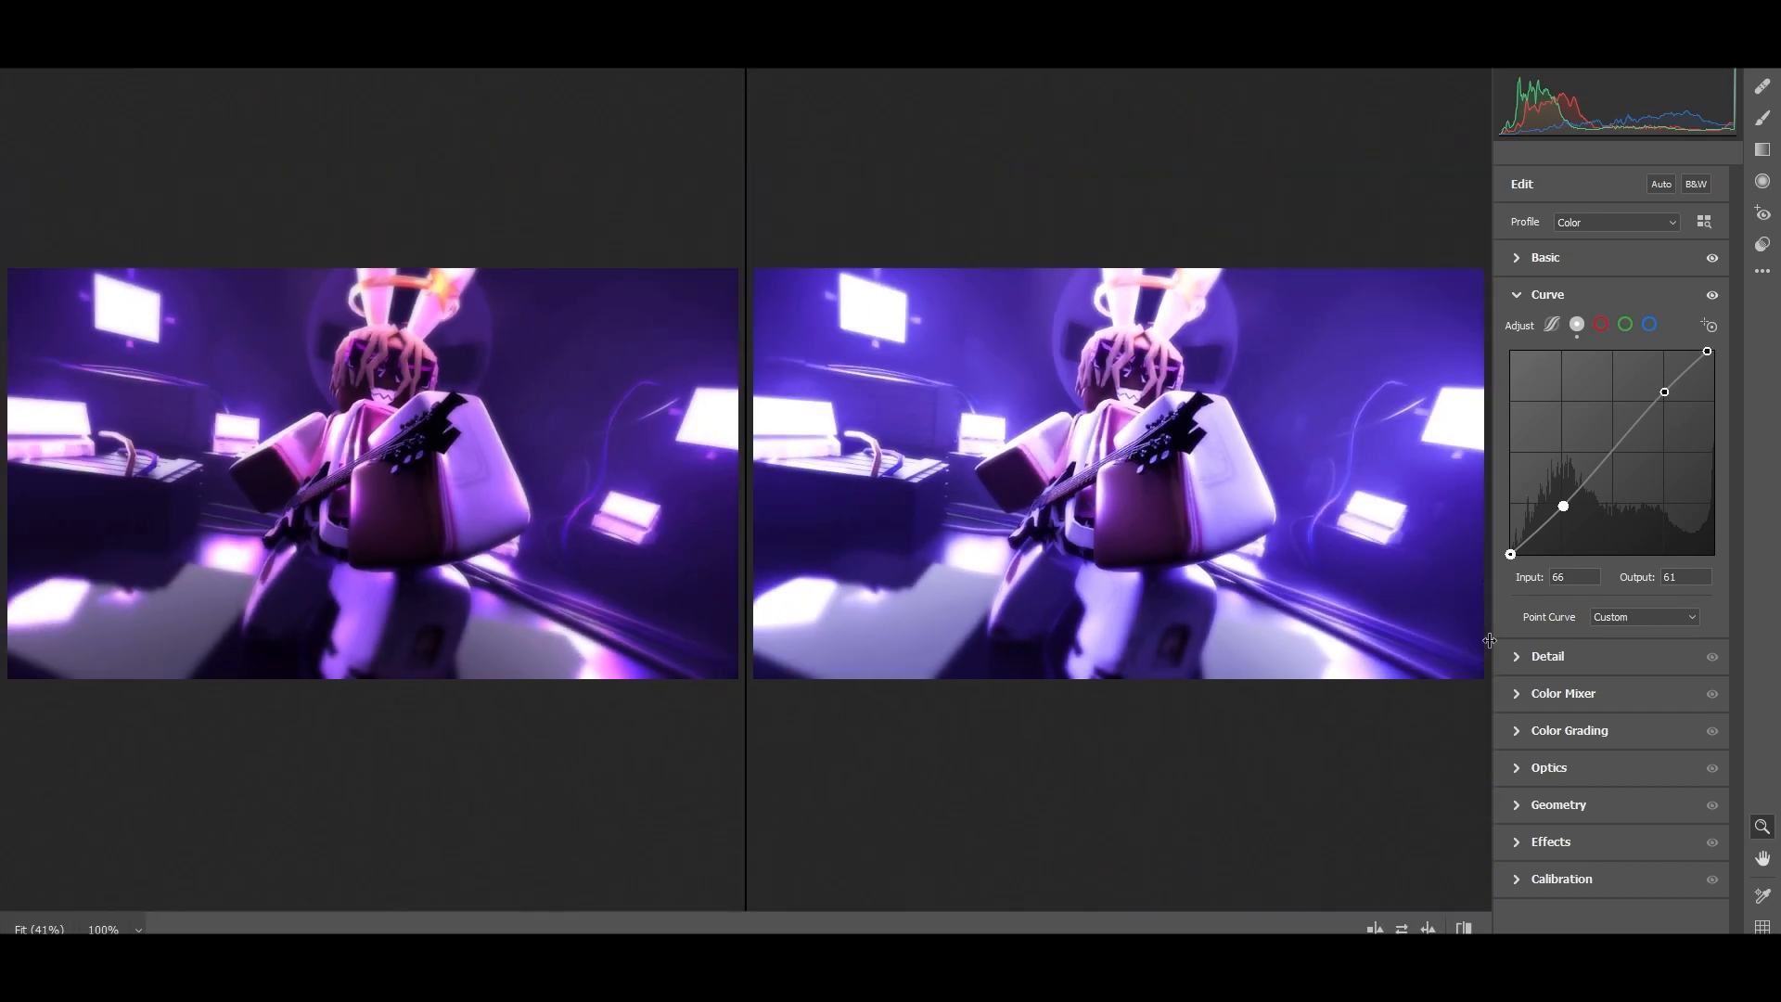
{"action": "left_click", "coordinate": [1540, 655]}
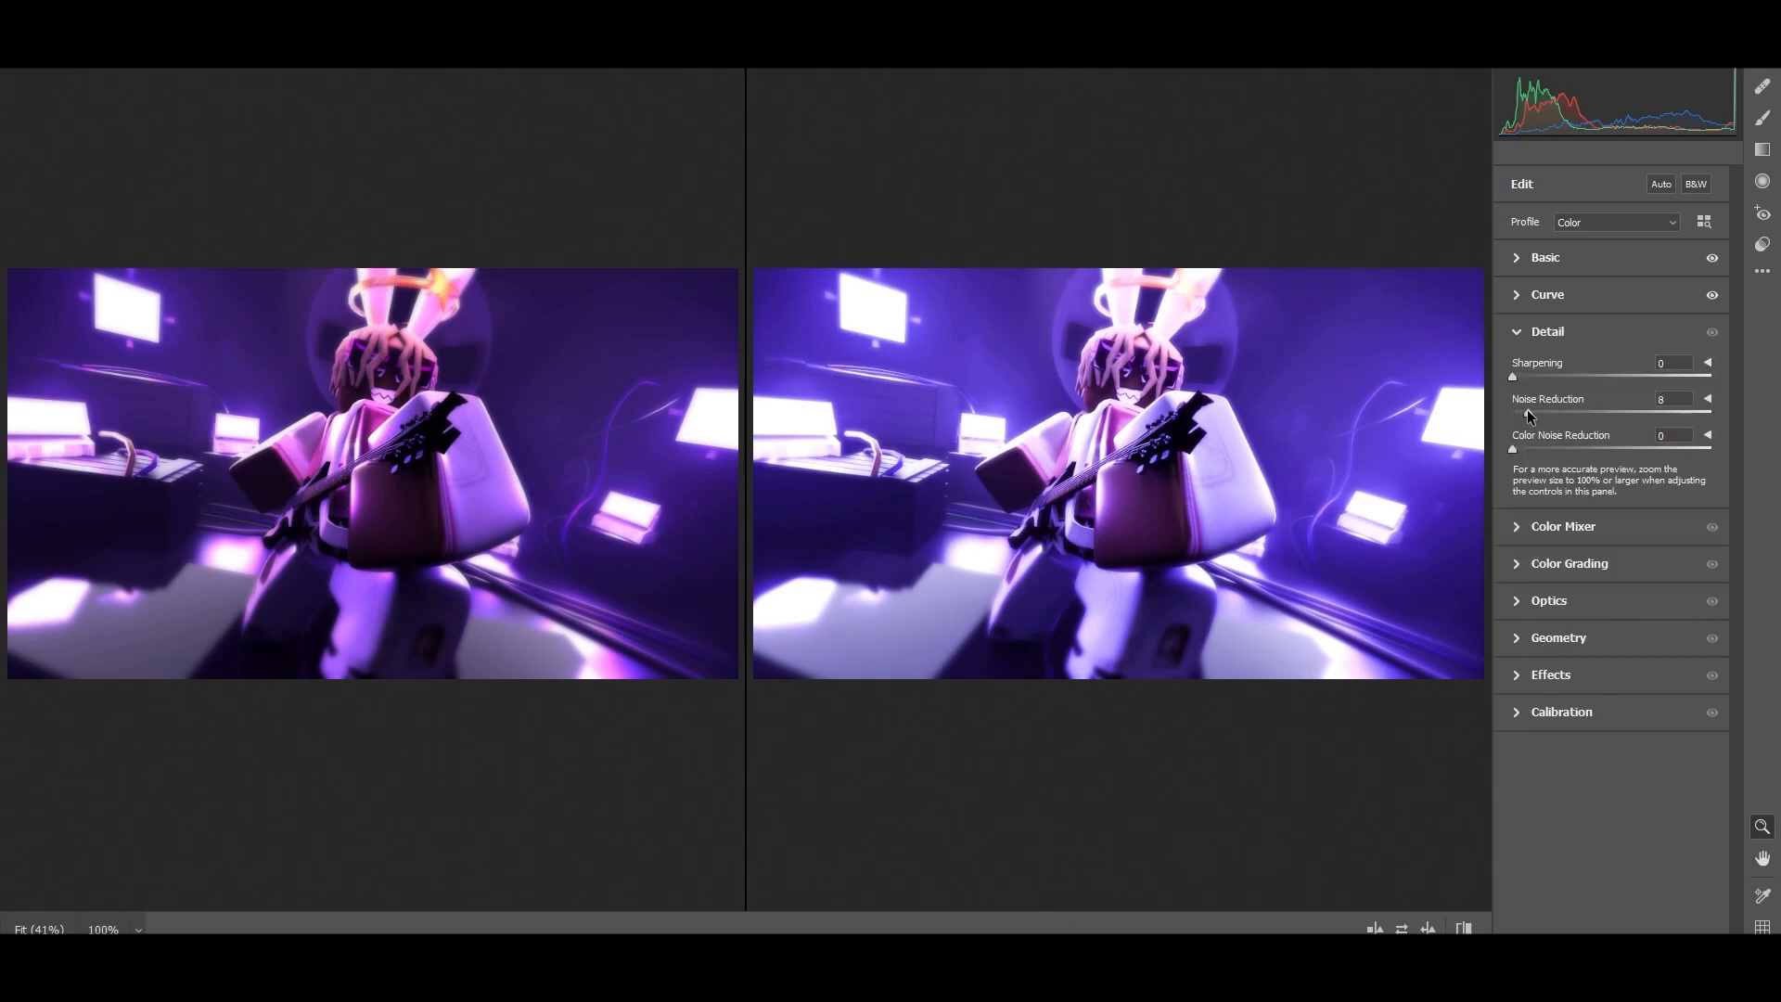
In the Color Mixer, set orange to hue +21, saturation +50 and luminance -22, and yellow hue to -21
{"action": "left_click", "coordinate": [1529, 522]}
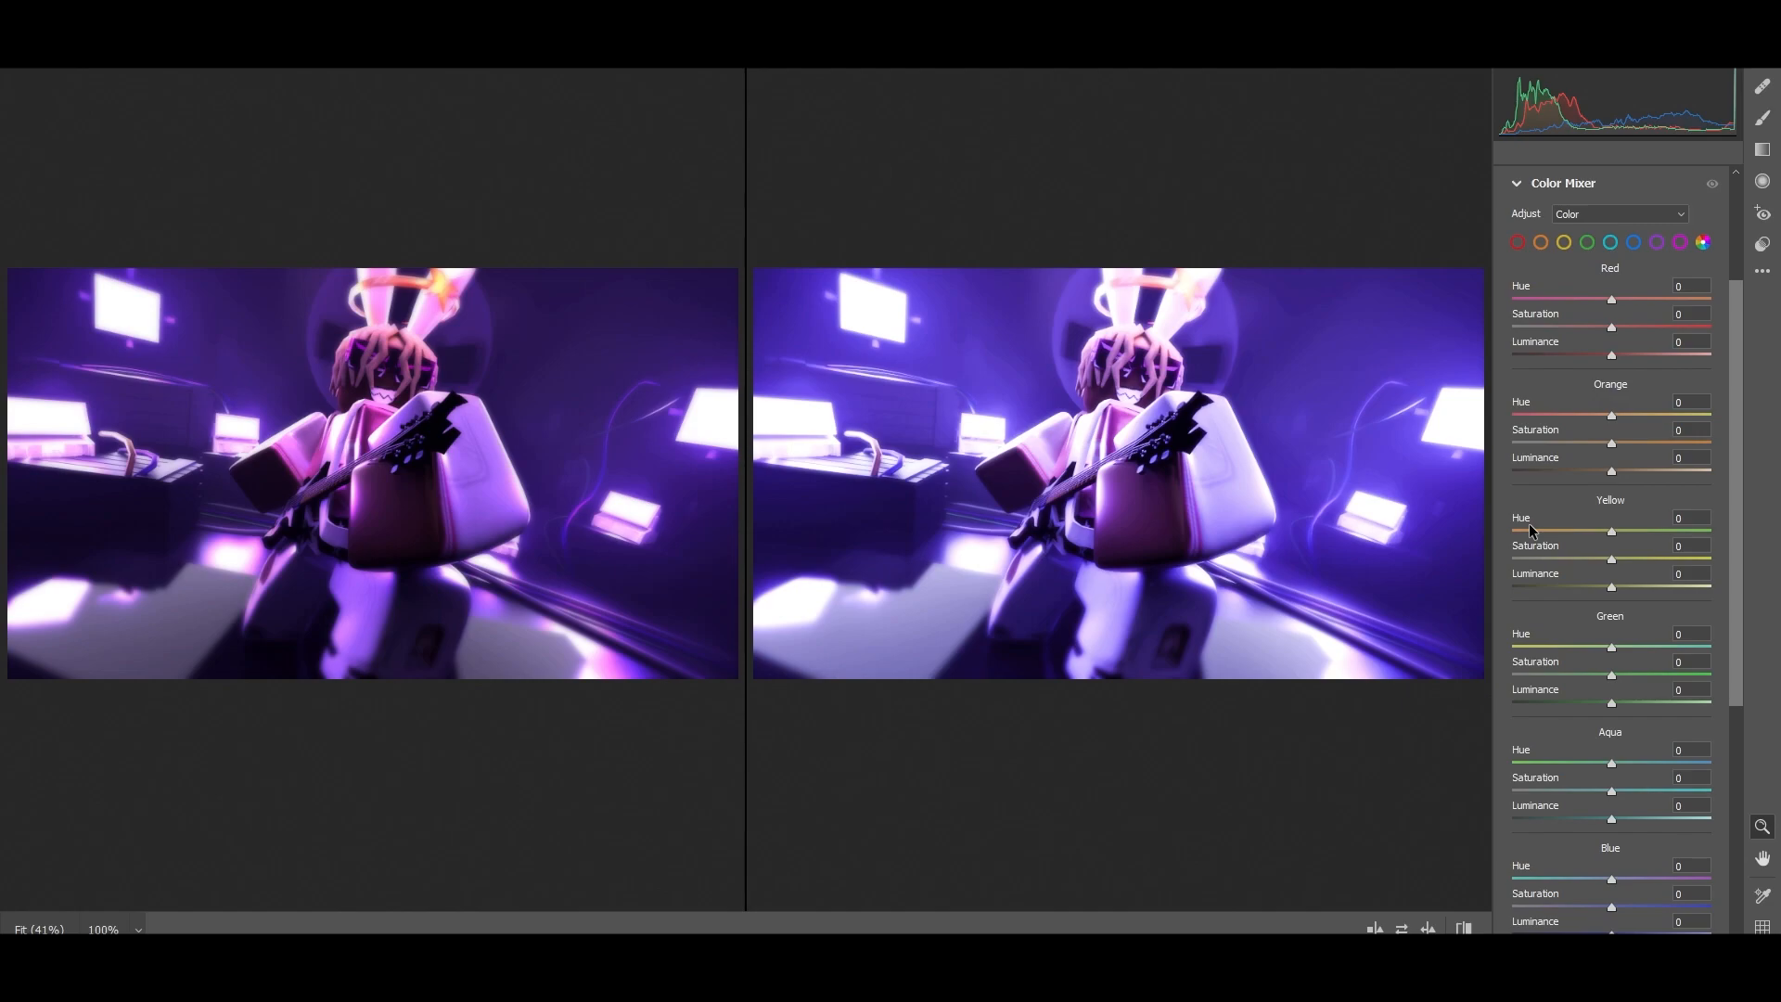
{"action": "left_click", "coordinate": [1189, 424]}
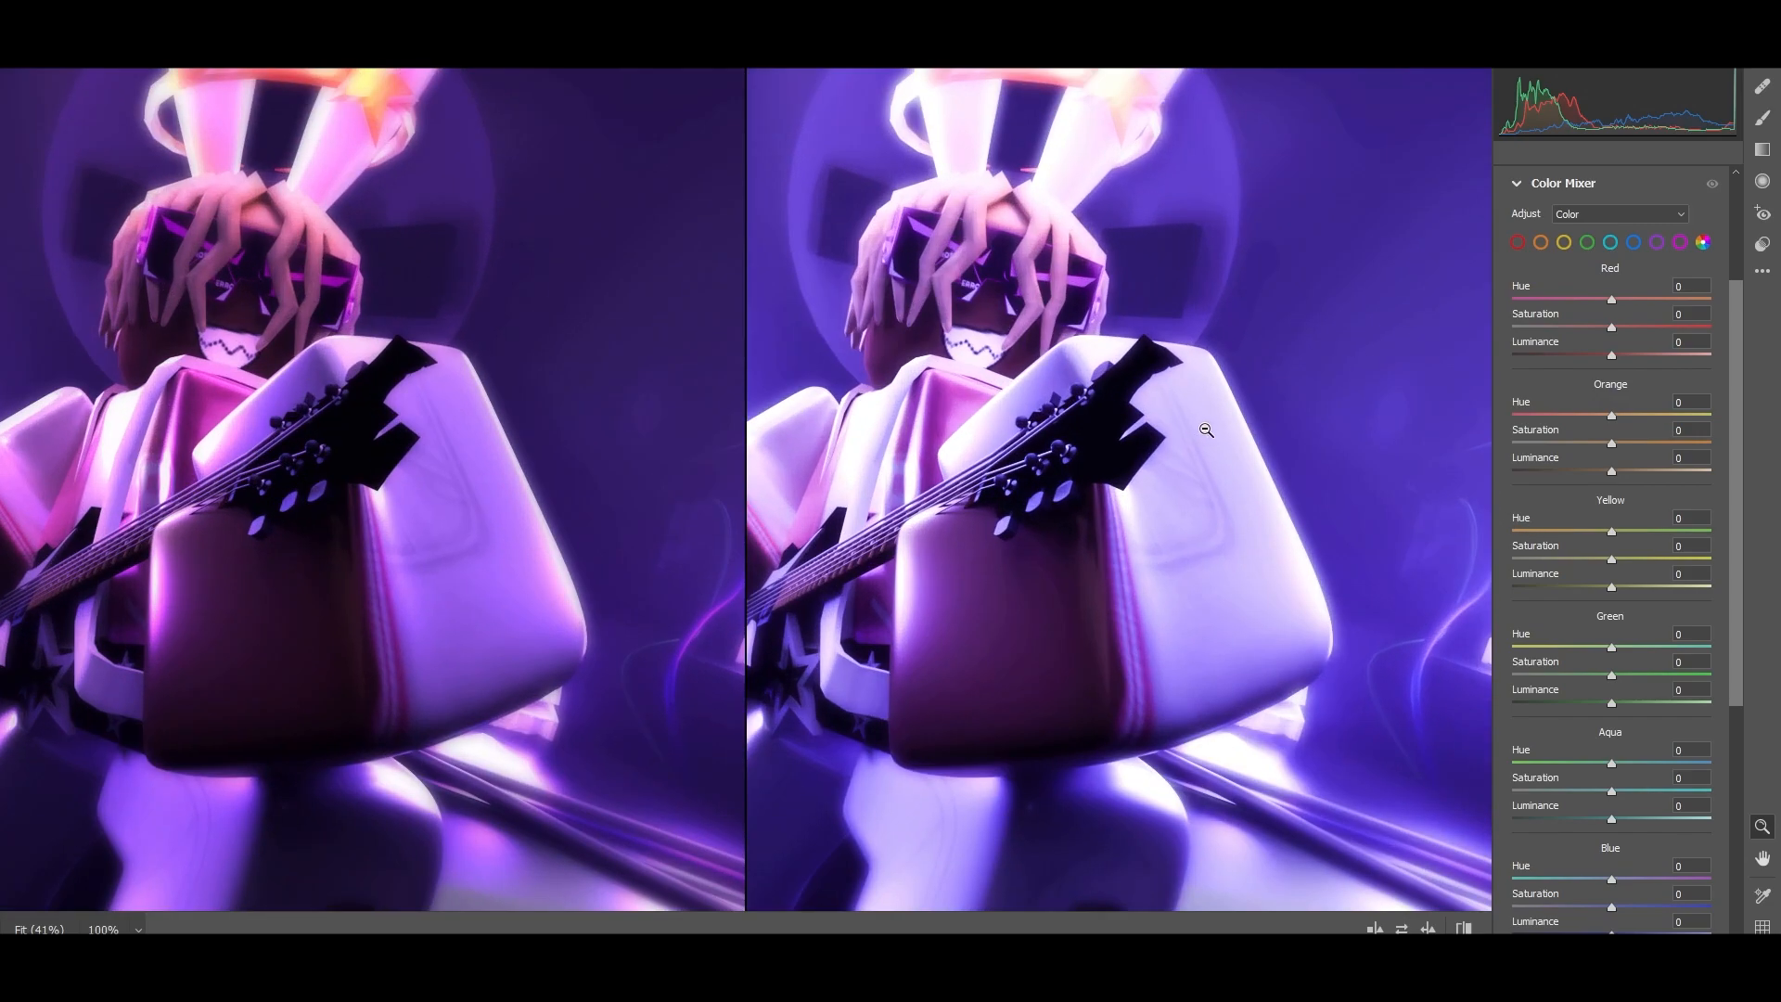
{"action": "left_click", "coordinate": [1204, 430]}
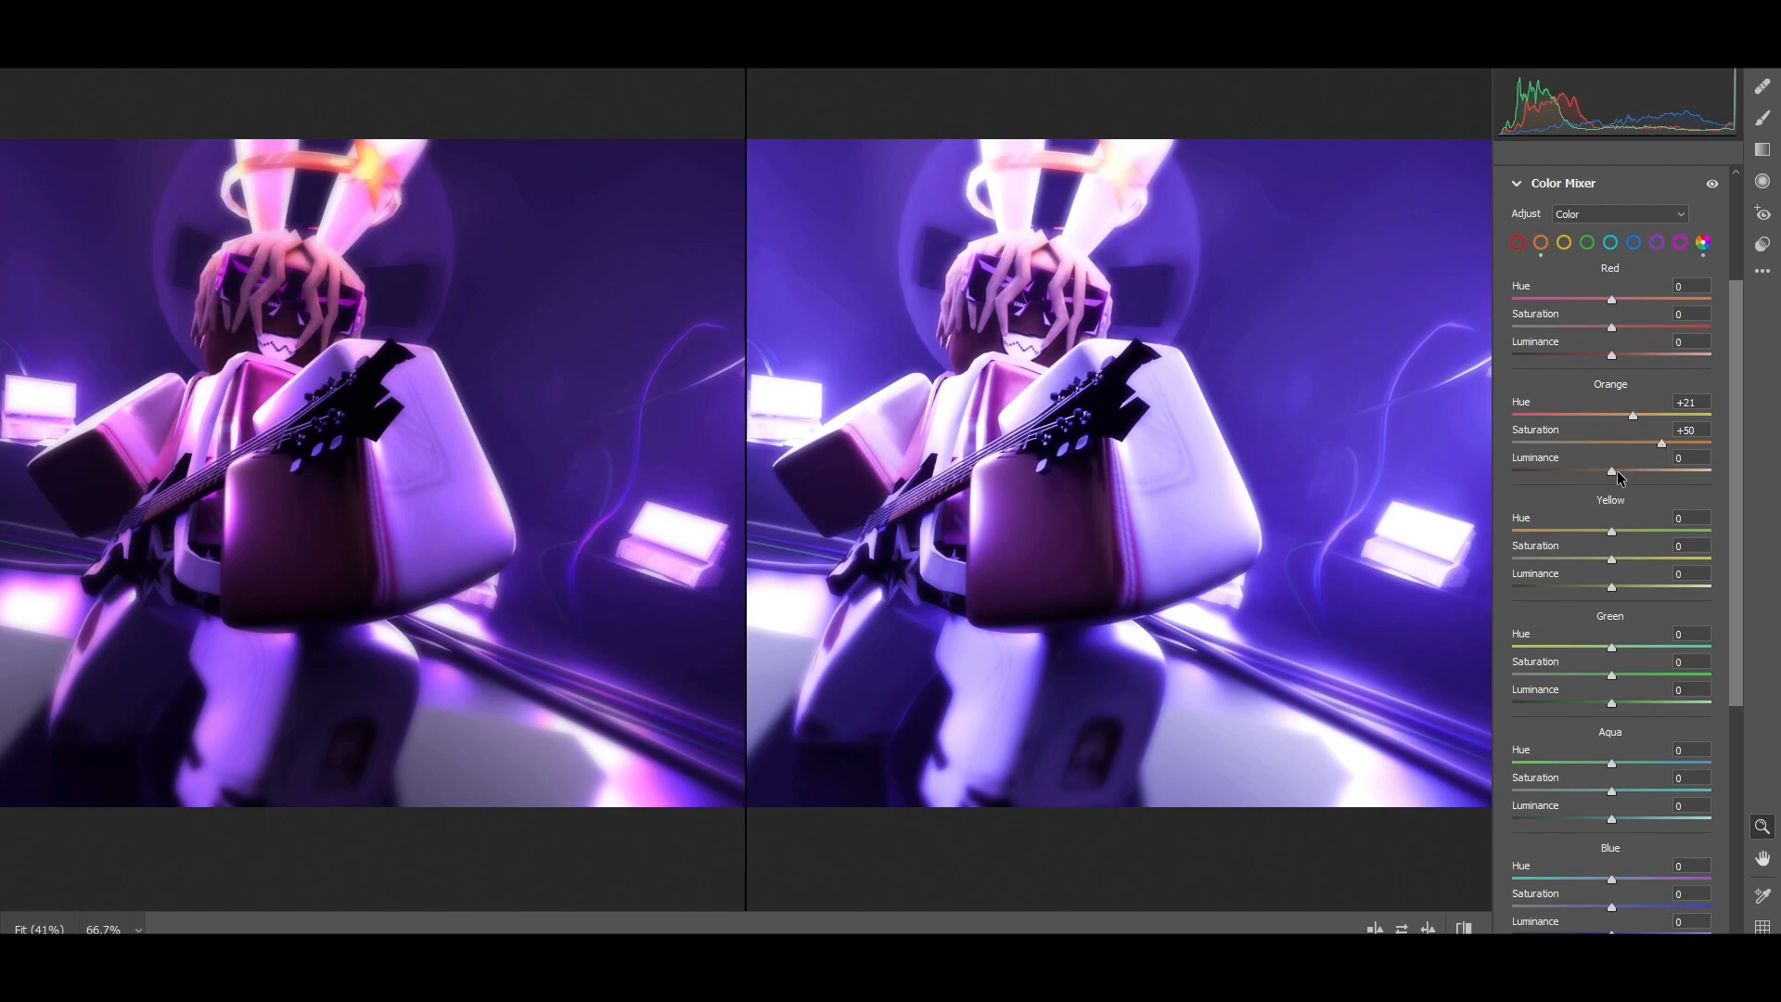
{"action": "left_click_drag", "start_coordinate": [1613, 470], "coordinate": [1587, 471]}
{"action": "left_click_drag", "start_coordinate": [1583, 536], "coordinate": [1534, 536]}
{"action": "left_click_drag", "start_coordinate": [1670, 538], "coordinate": [1591, 530]}
Set blue luminance to +17, purple saturation to -13 and luminance to -16, and magenta saturation to +31
{"action": "scroll", "coordinate": [1729, 701], "scroll_direction": "down", "scroll_amount": 4}
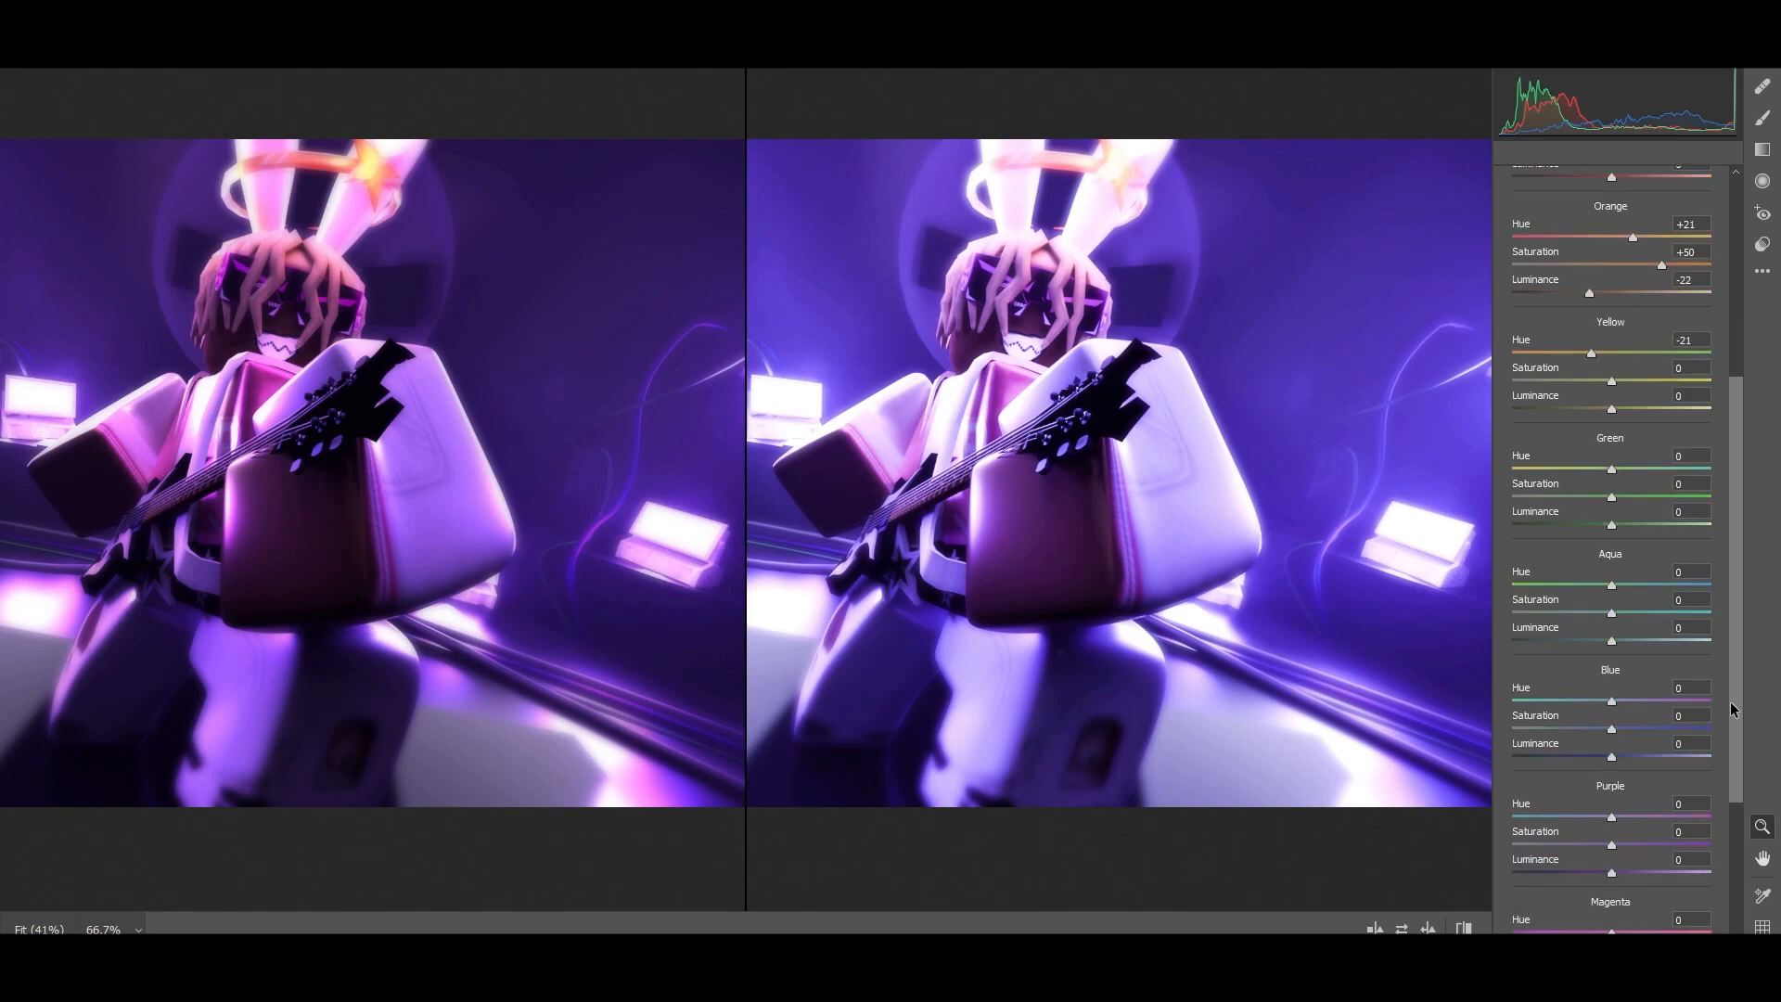
{"action": "scroll", "coordinate": [1729, 702], "scroll_direction": "down", "scroll_amount": 2}
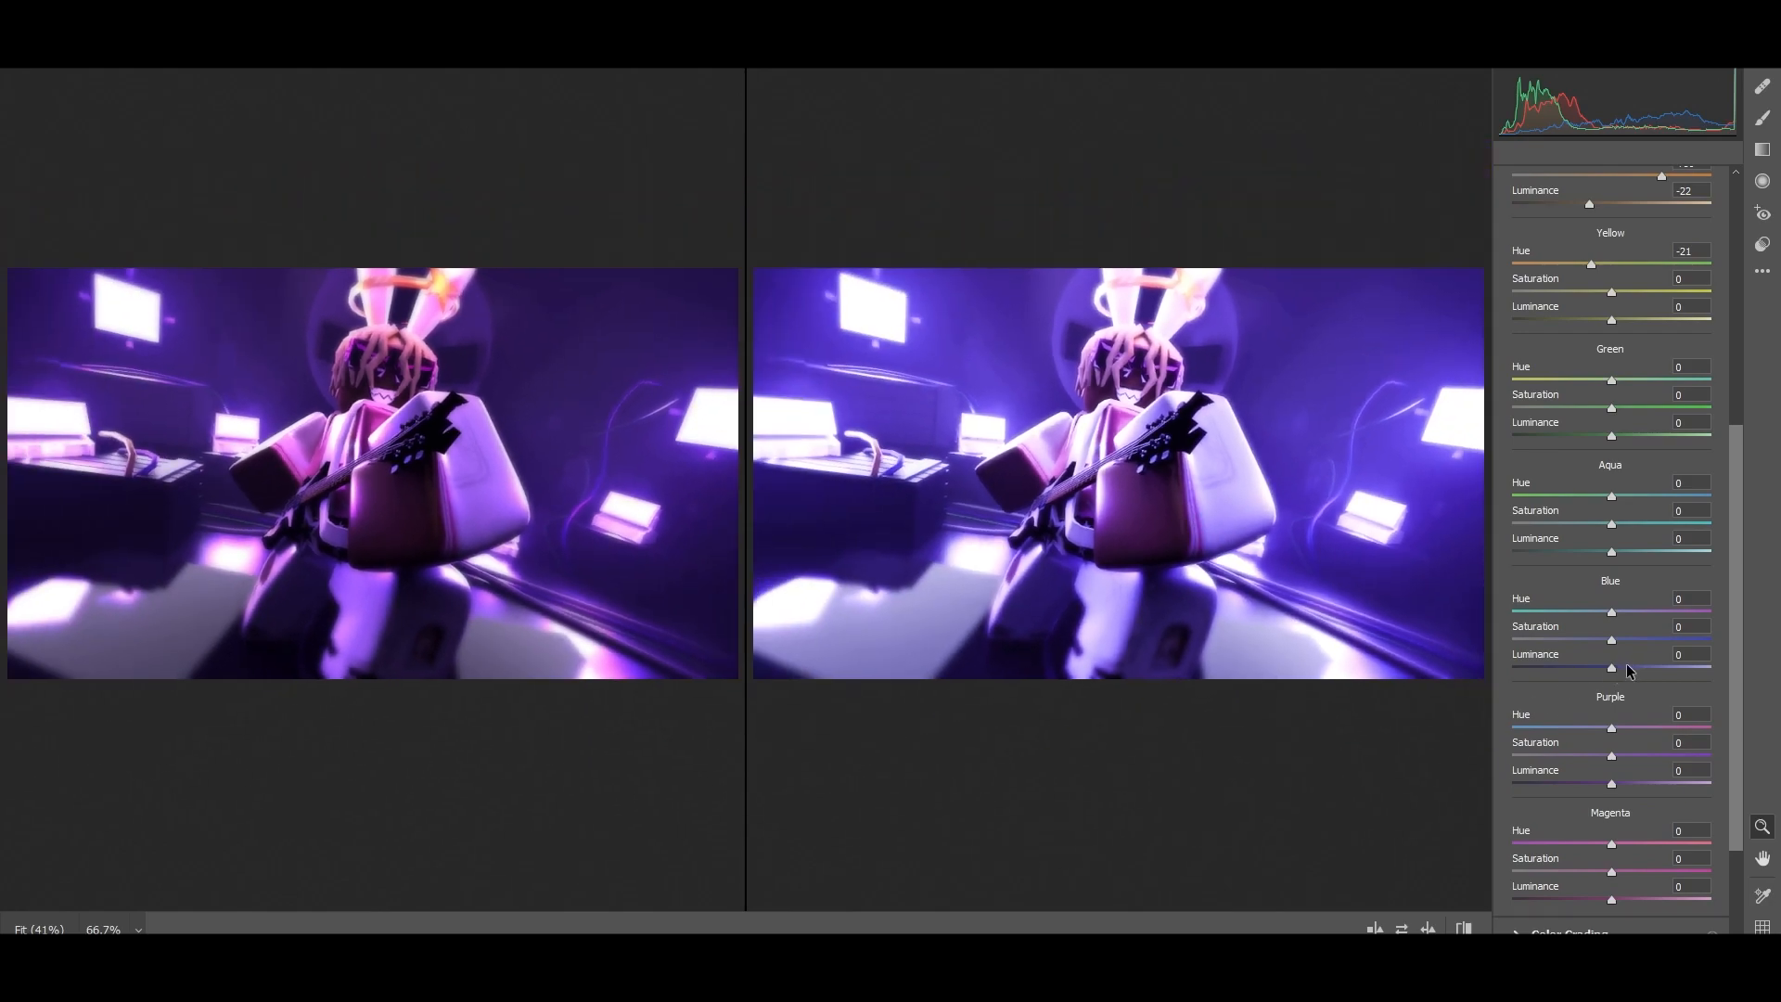
{"action": "left_click", "coordinate": [1624, 667]}
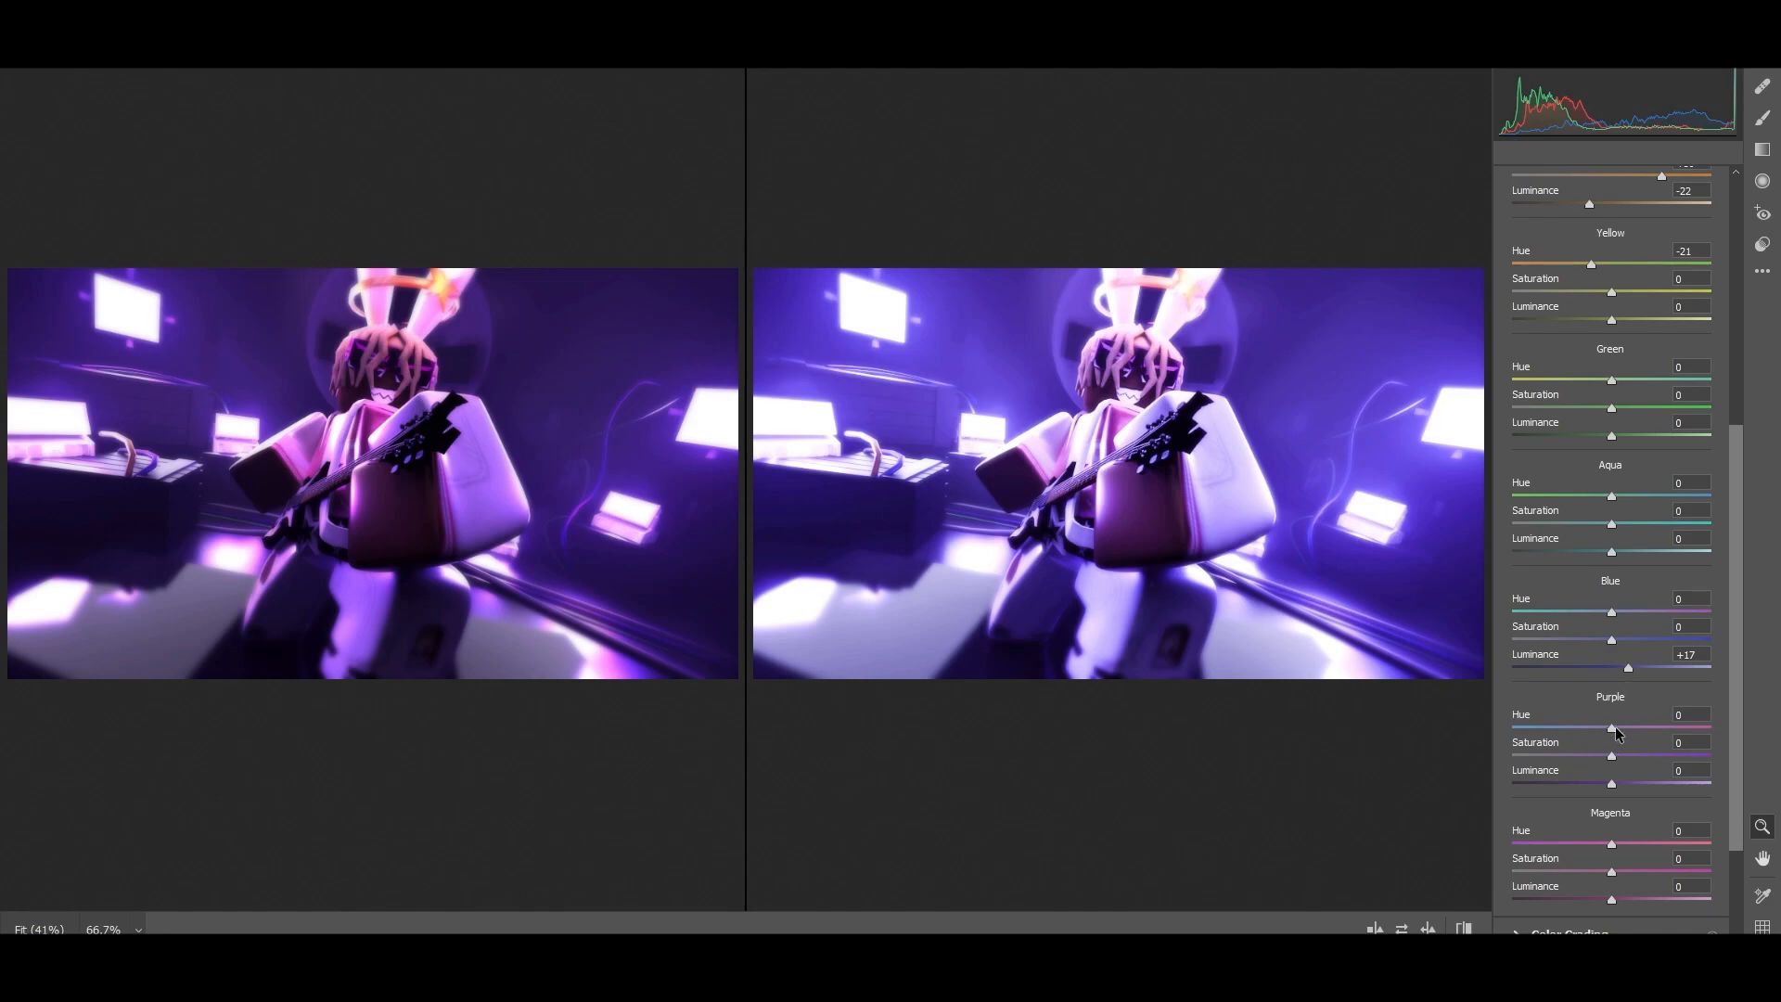
{"action": "left_click", "coordinate": [1079, 440]}
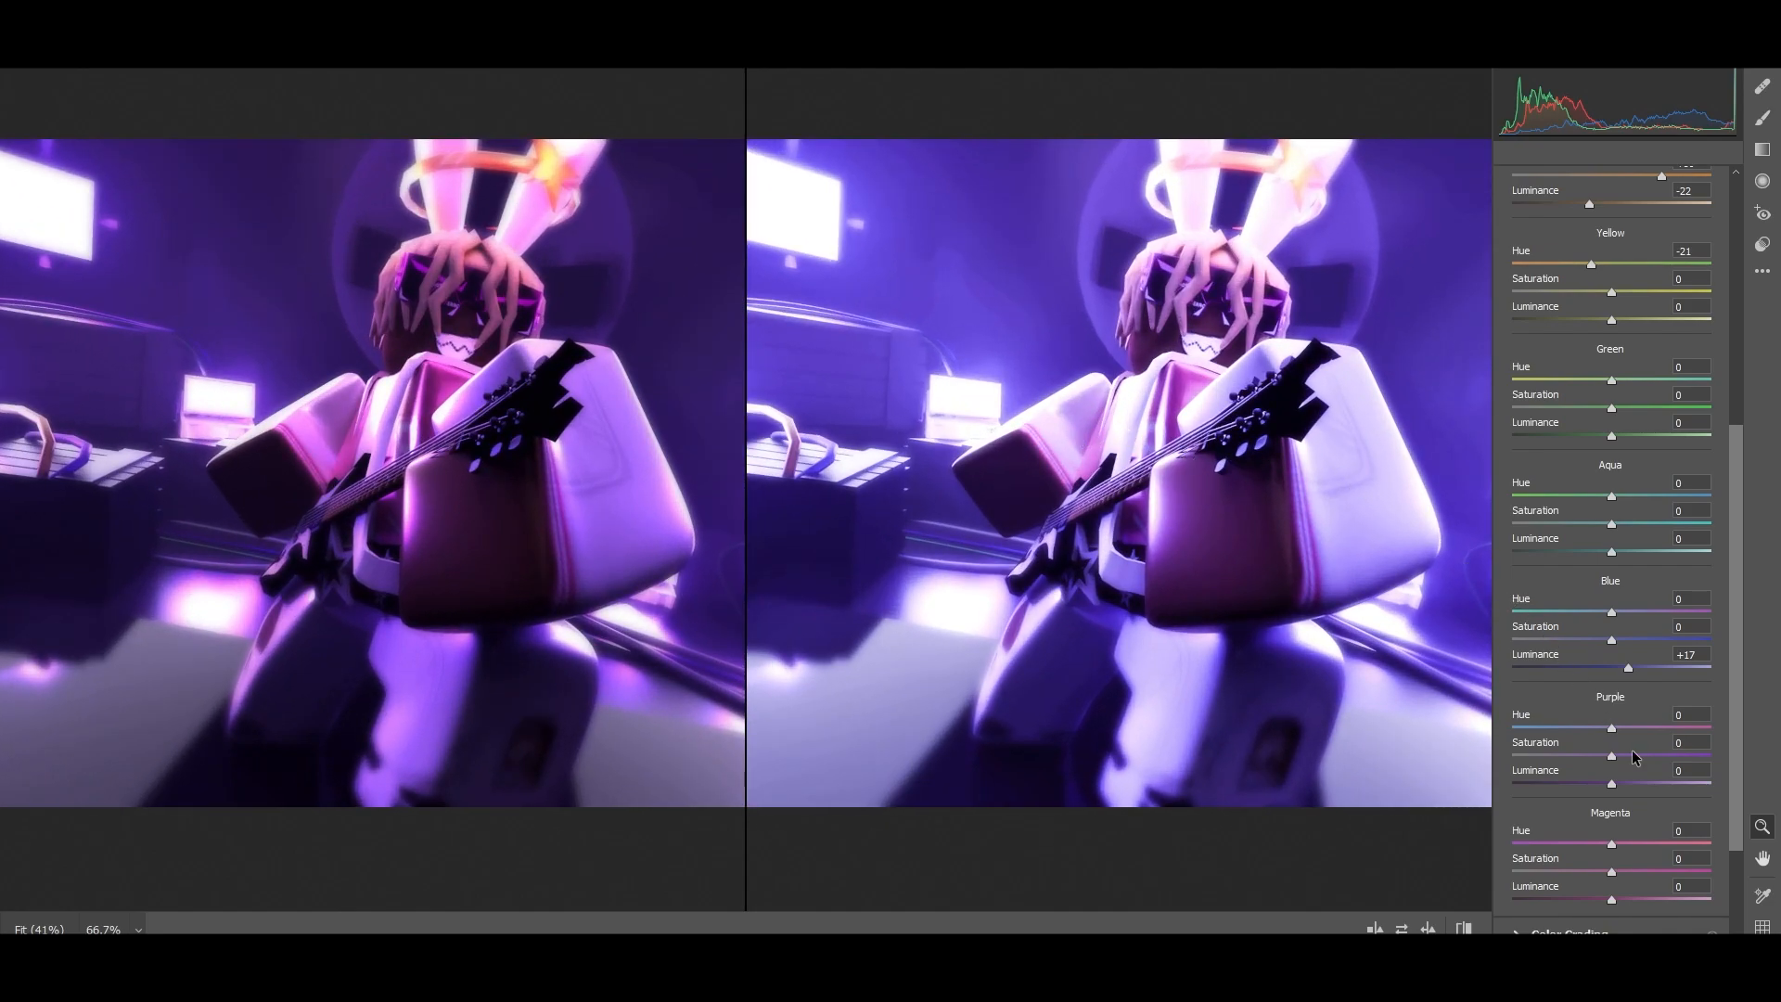
{"action": "mouse_move", "coordinate": [1611, 756]}
{"action": "left_mouse_down"}
{"action": "mouse_move", "coordinate": [1632, 759]}
{"action": "mouse_move", "coordinate": [1596, 757]}
{"action": "left_mouse_up"}
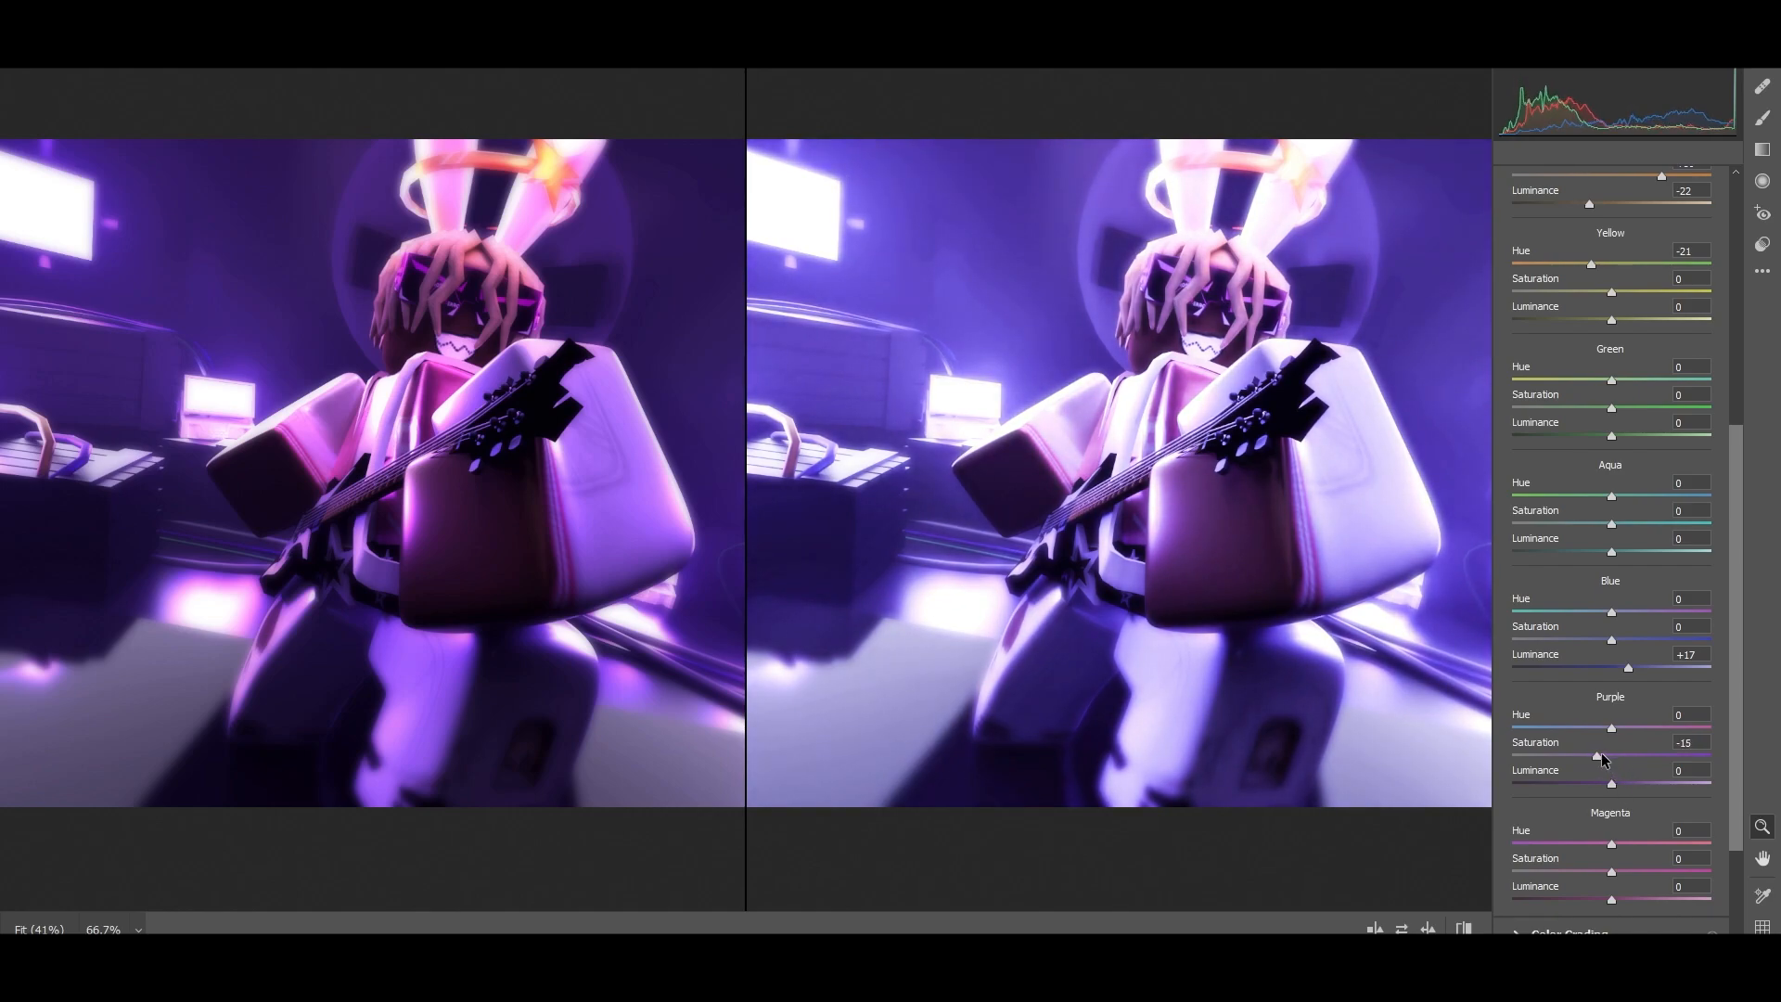
{"action": "left_click_drag", "start_coordinate": [1602, 754], "coordinate": [1599, 782]}
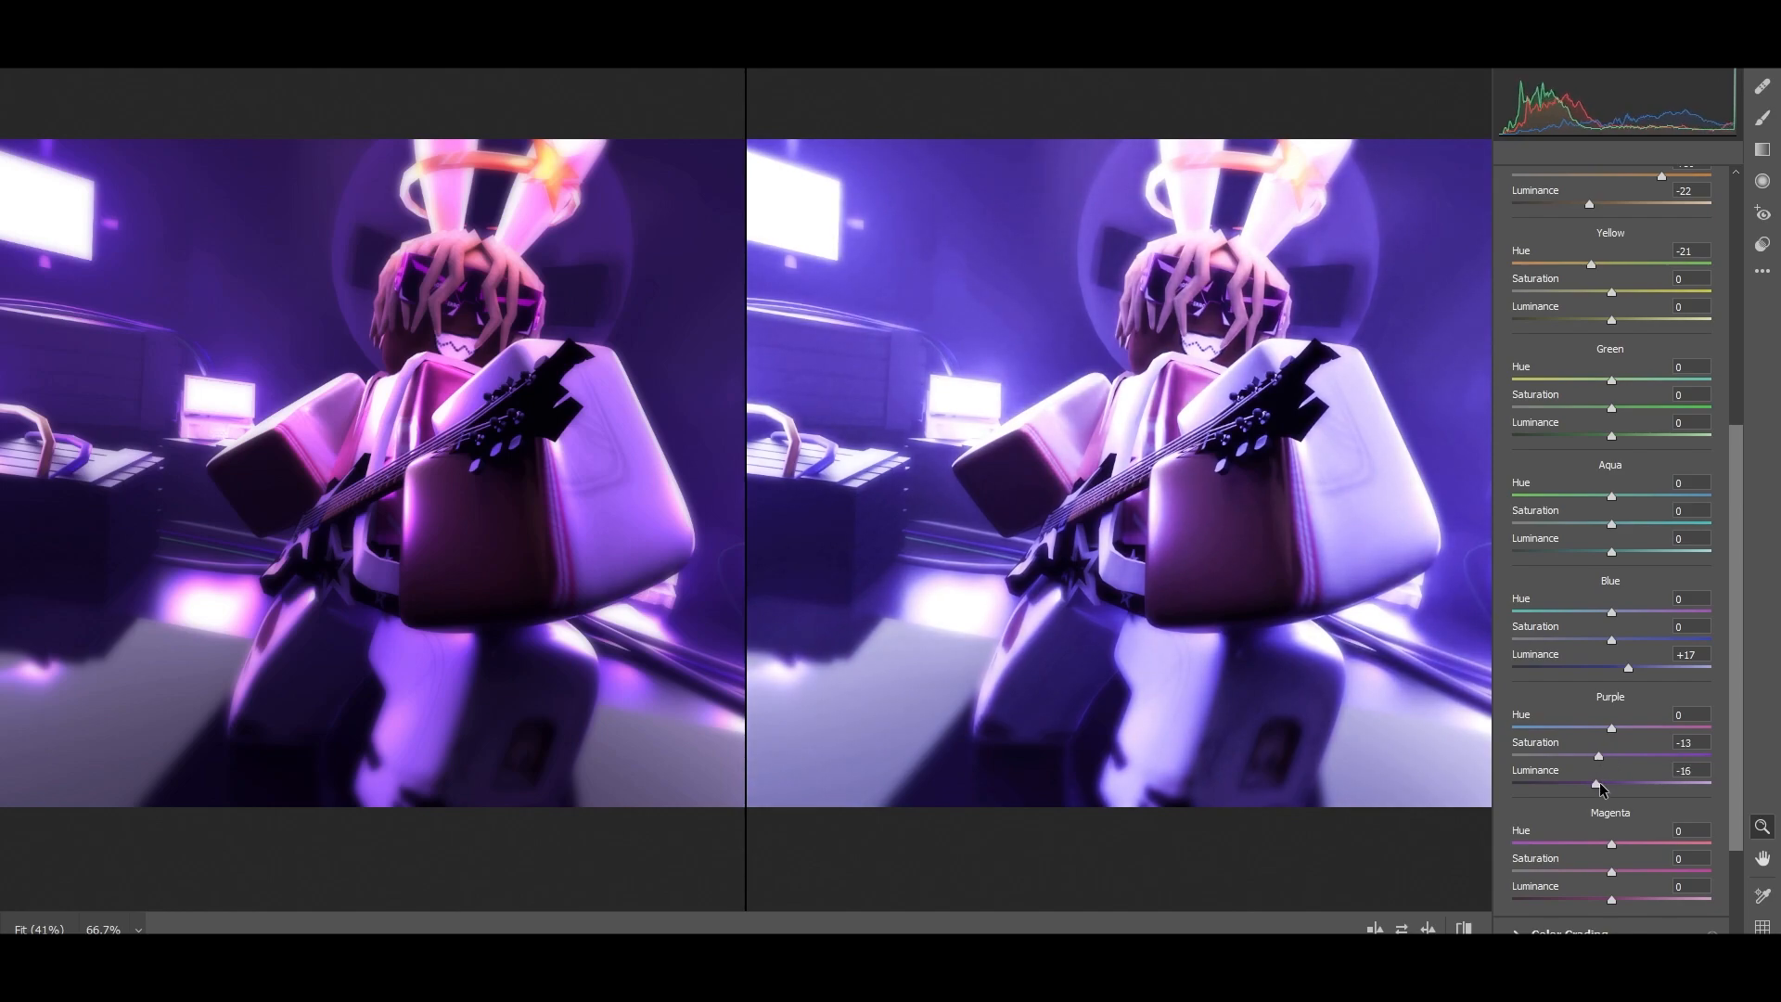
{"action": "scroll", "coordinate": [1729, 820], "scroll_direction": "down", "scroll_amount": 3}
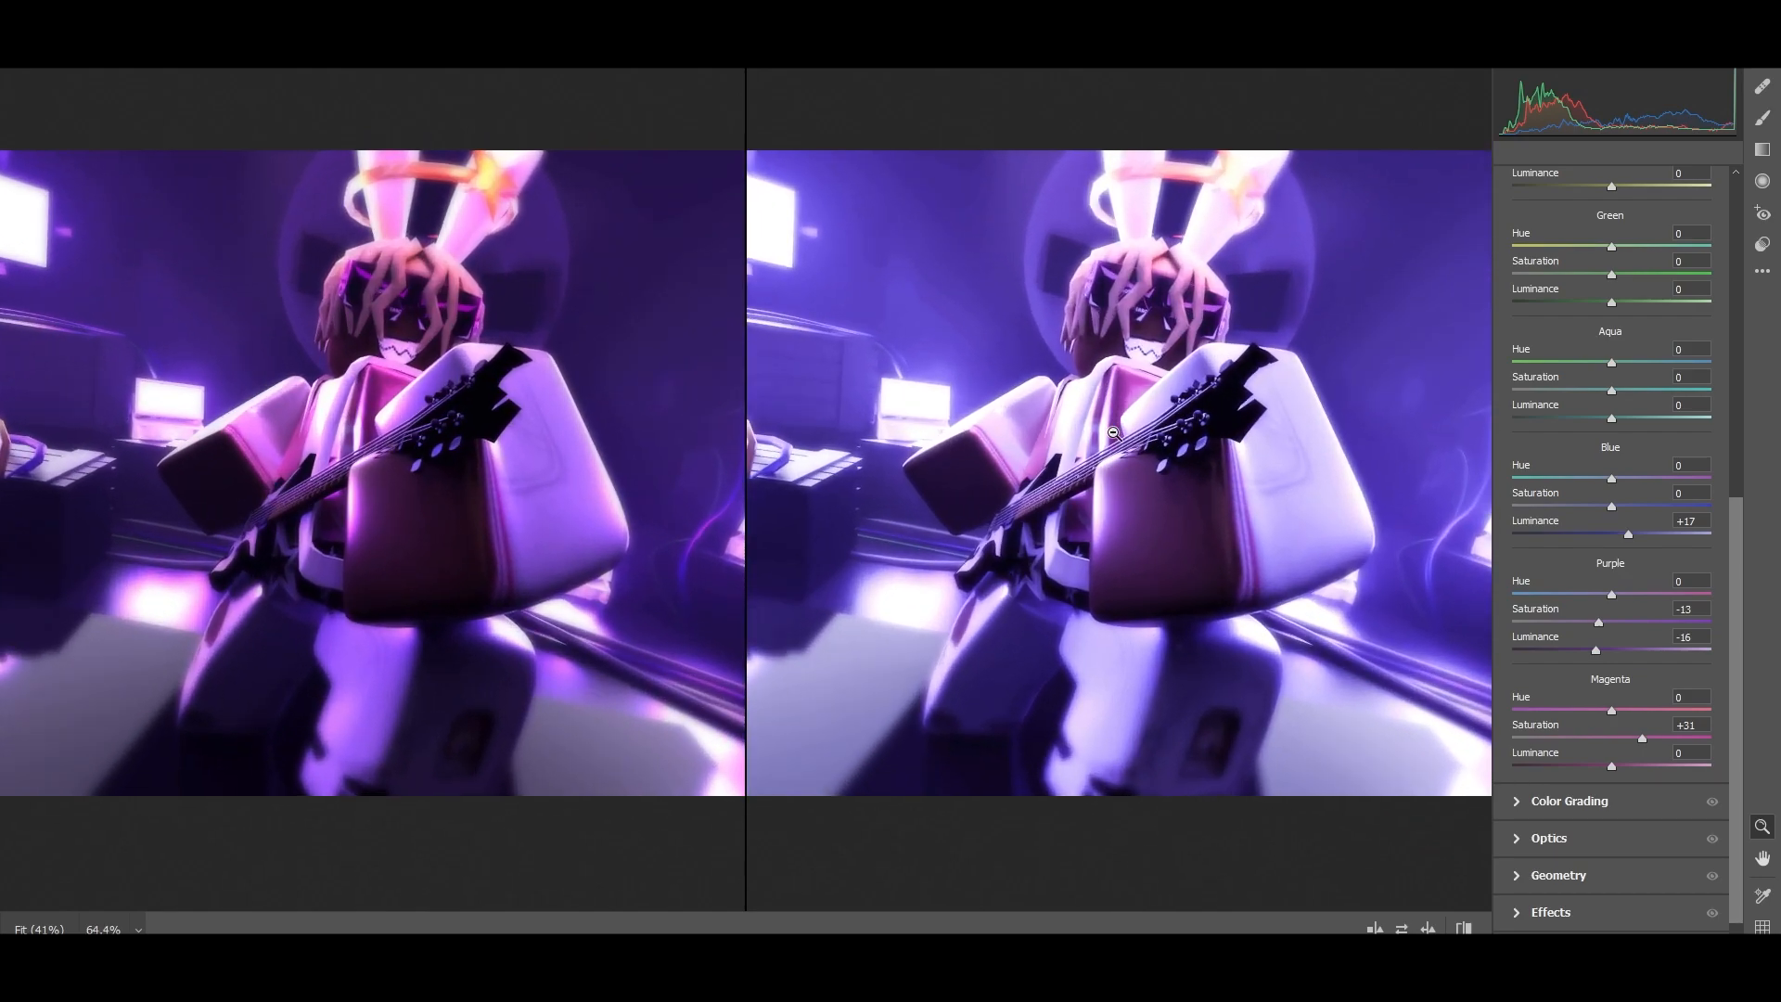
Brighten the image's edges with an Optics vignette of +100, leaving the distortion at 0
{"action": "scroll", "coordinate": [1551, 833], "scroll_direction": "down", "scroll_amount": 1}
{"action": "left_click", "coordinate": [1550, 821]}
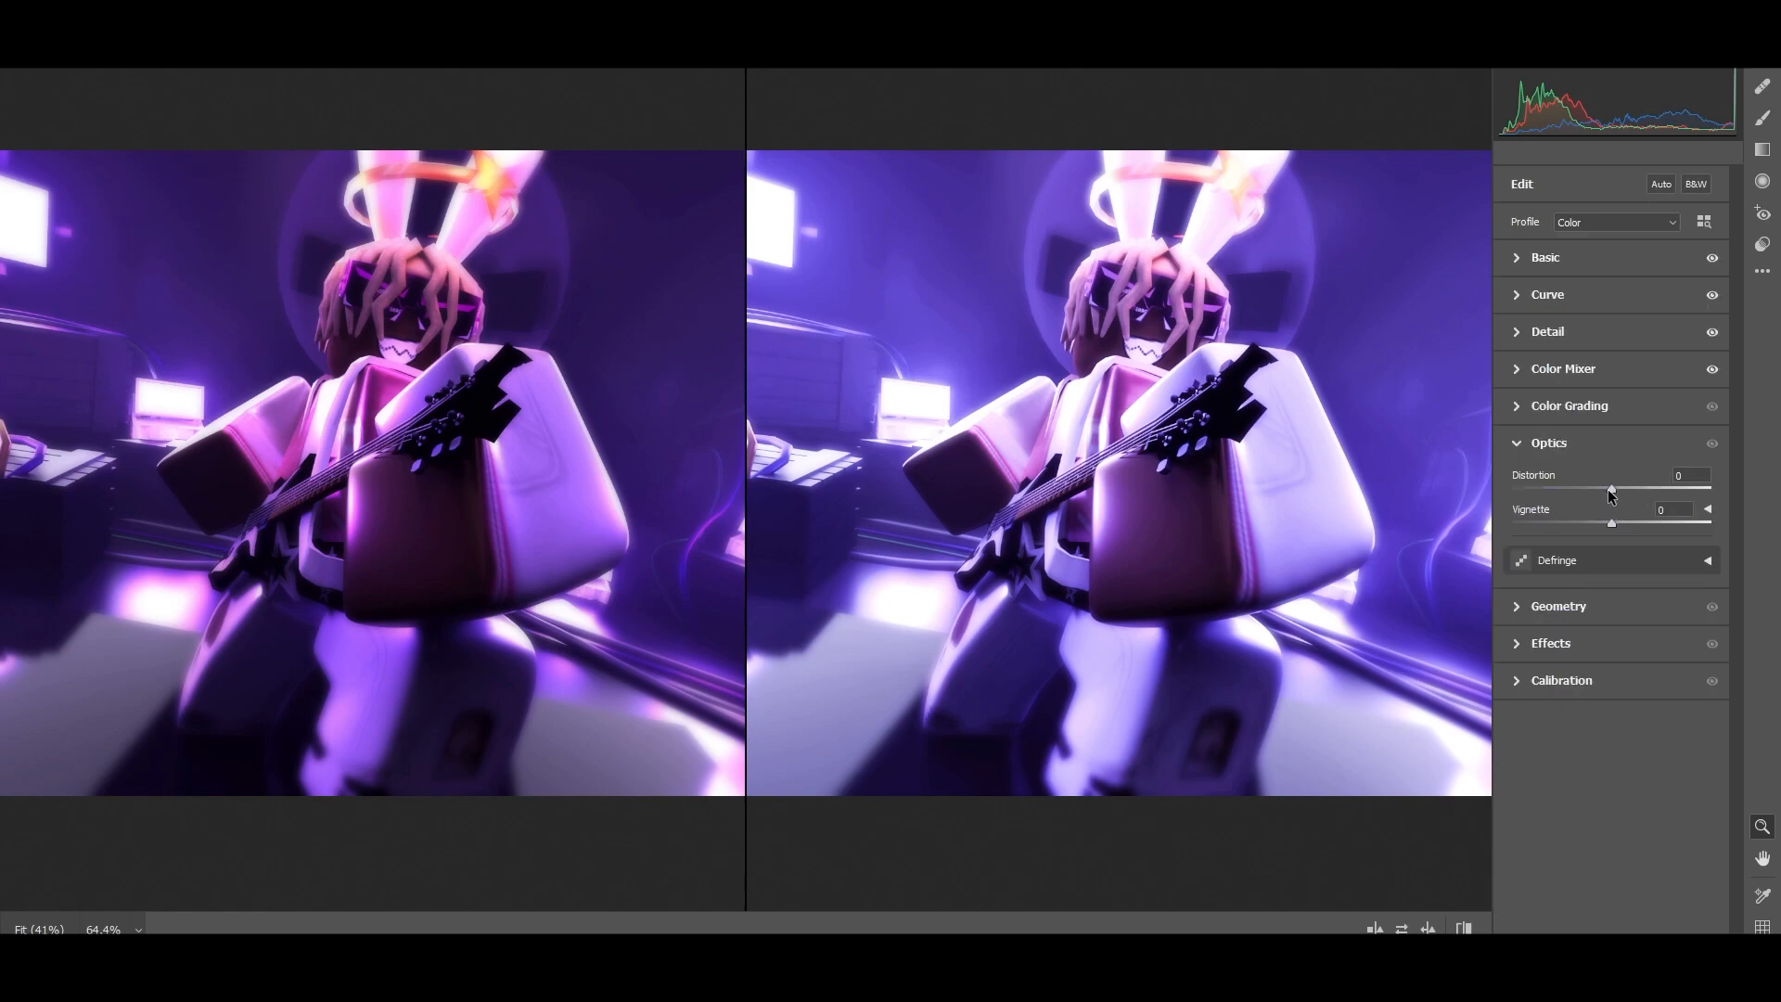
{"action": "mouse_move", "coordinate": [1613, 489]}
{"action": "left_mouse_down"}
{"action": "mouse_move", "coordinate": [1632, 492]}
{"action": "mouse_move", "coordinate": [1612, 492]}
{"action": "left_mouse_up"}
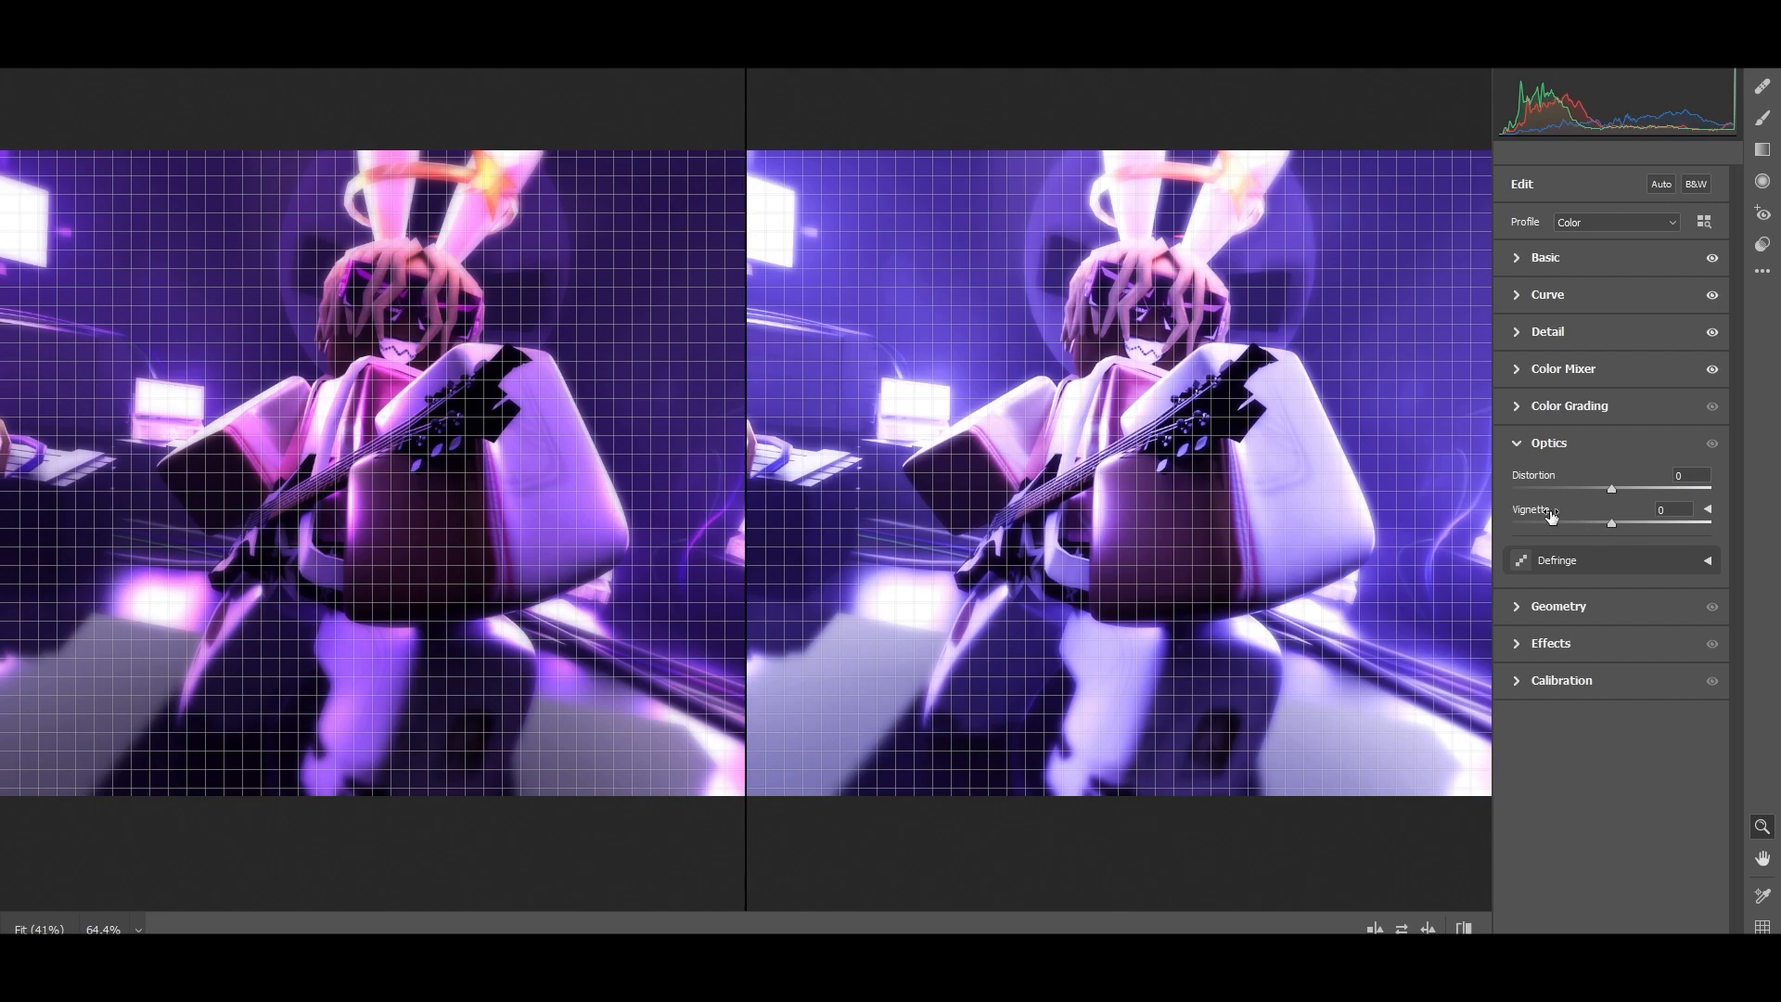
{"action": "left_click", "coordinate": [1405, 551], "text": "alt"}
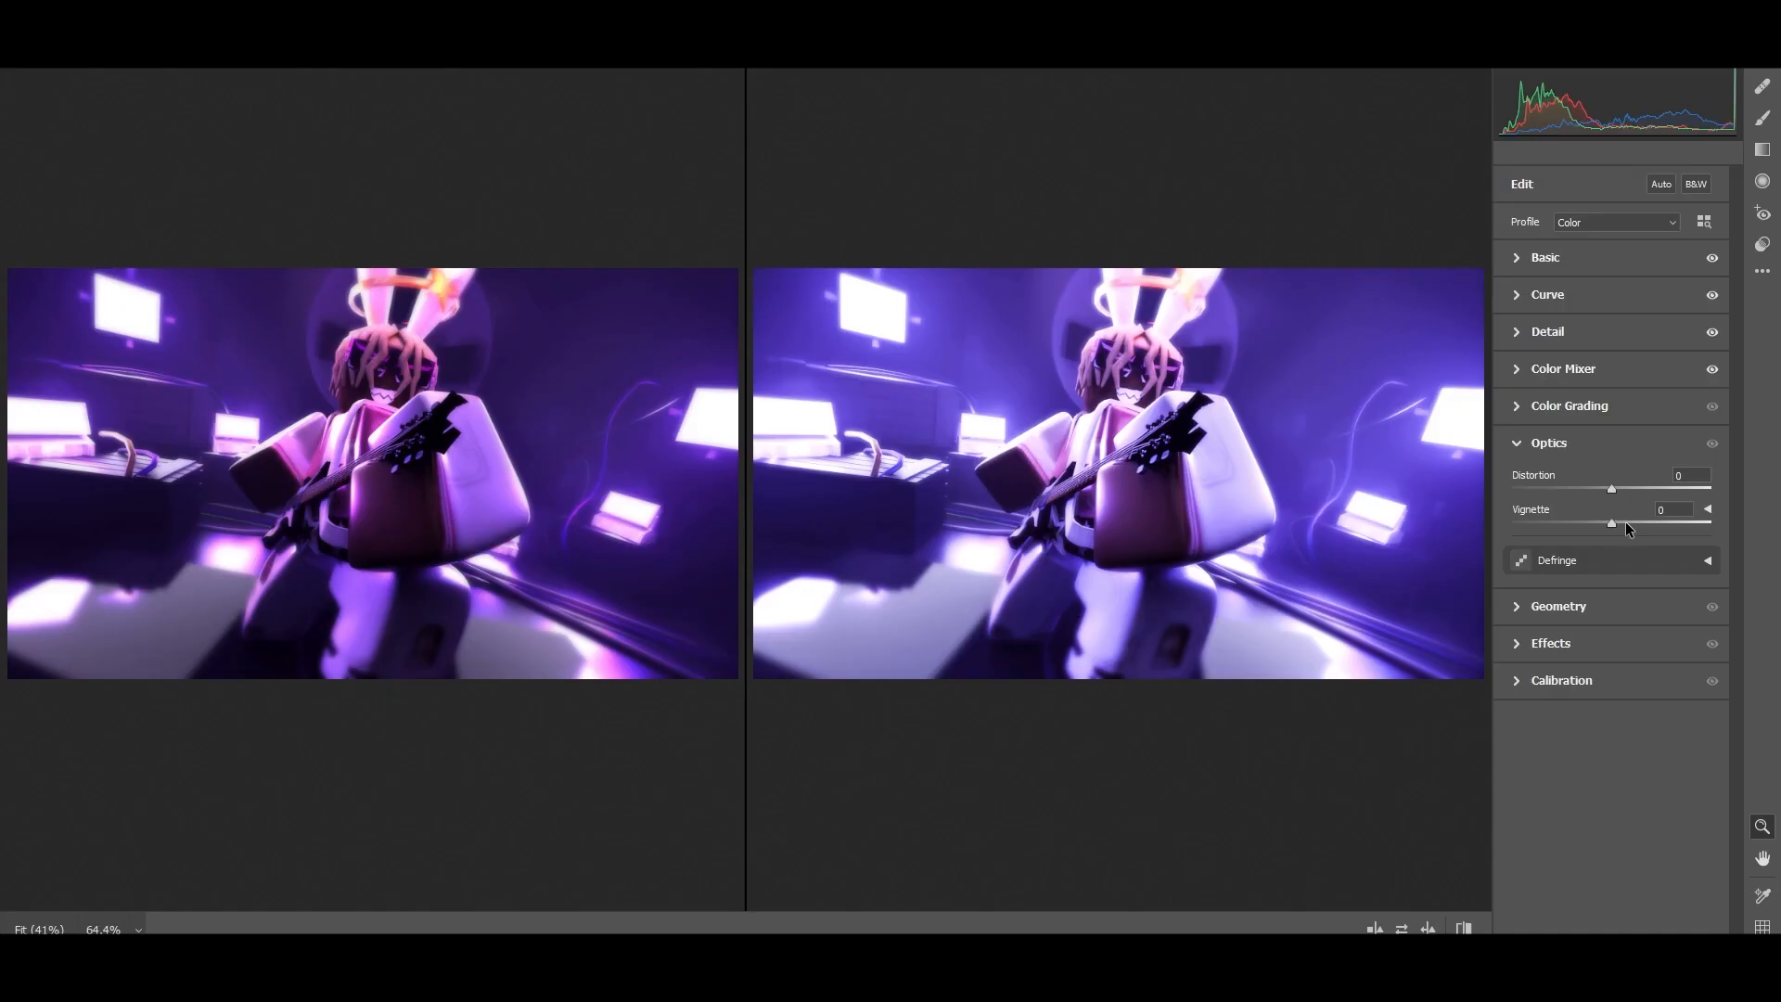
{"action": "left_click_drag", "start_coordinate": [1437, 552], "coordinate": [1459, 557]}
{"action": "left_click_drag", "start_coordinate": [1635, 521], "coordinate": [1720, 519]}
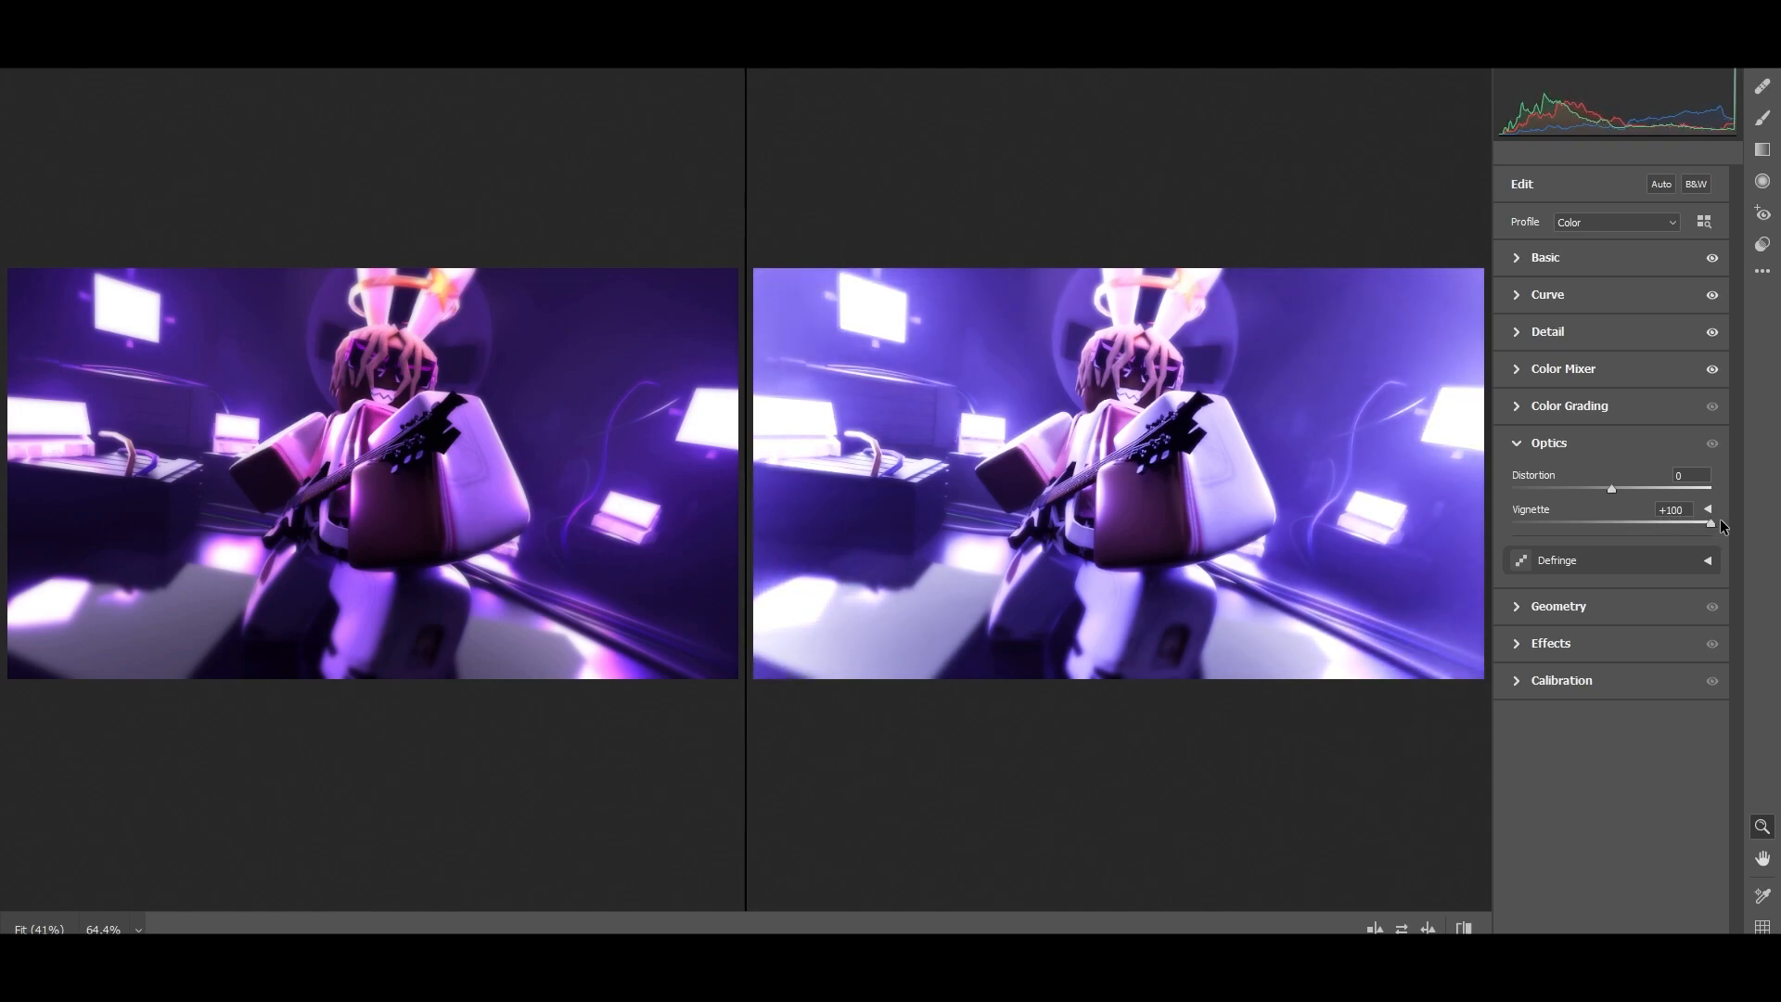
Calibrate the colors with a shadows tint of -2 and a blue primary hue of +7, and apply the Camera Raw Filter
{"action": "left_click", "coordinate": [1561, 612]}
{"action": "left_click", "coordinate": [1566, 632]}
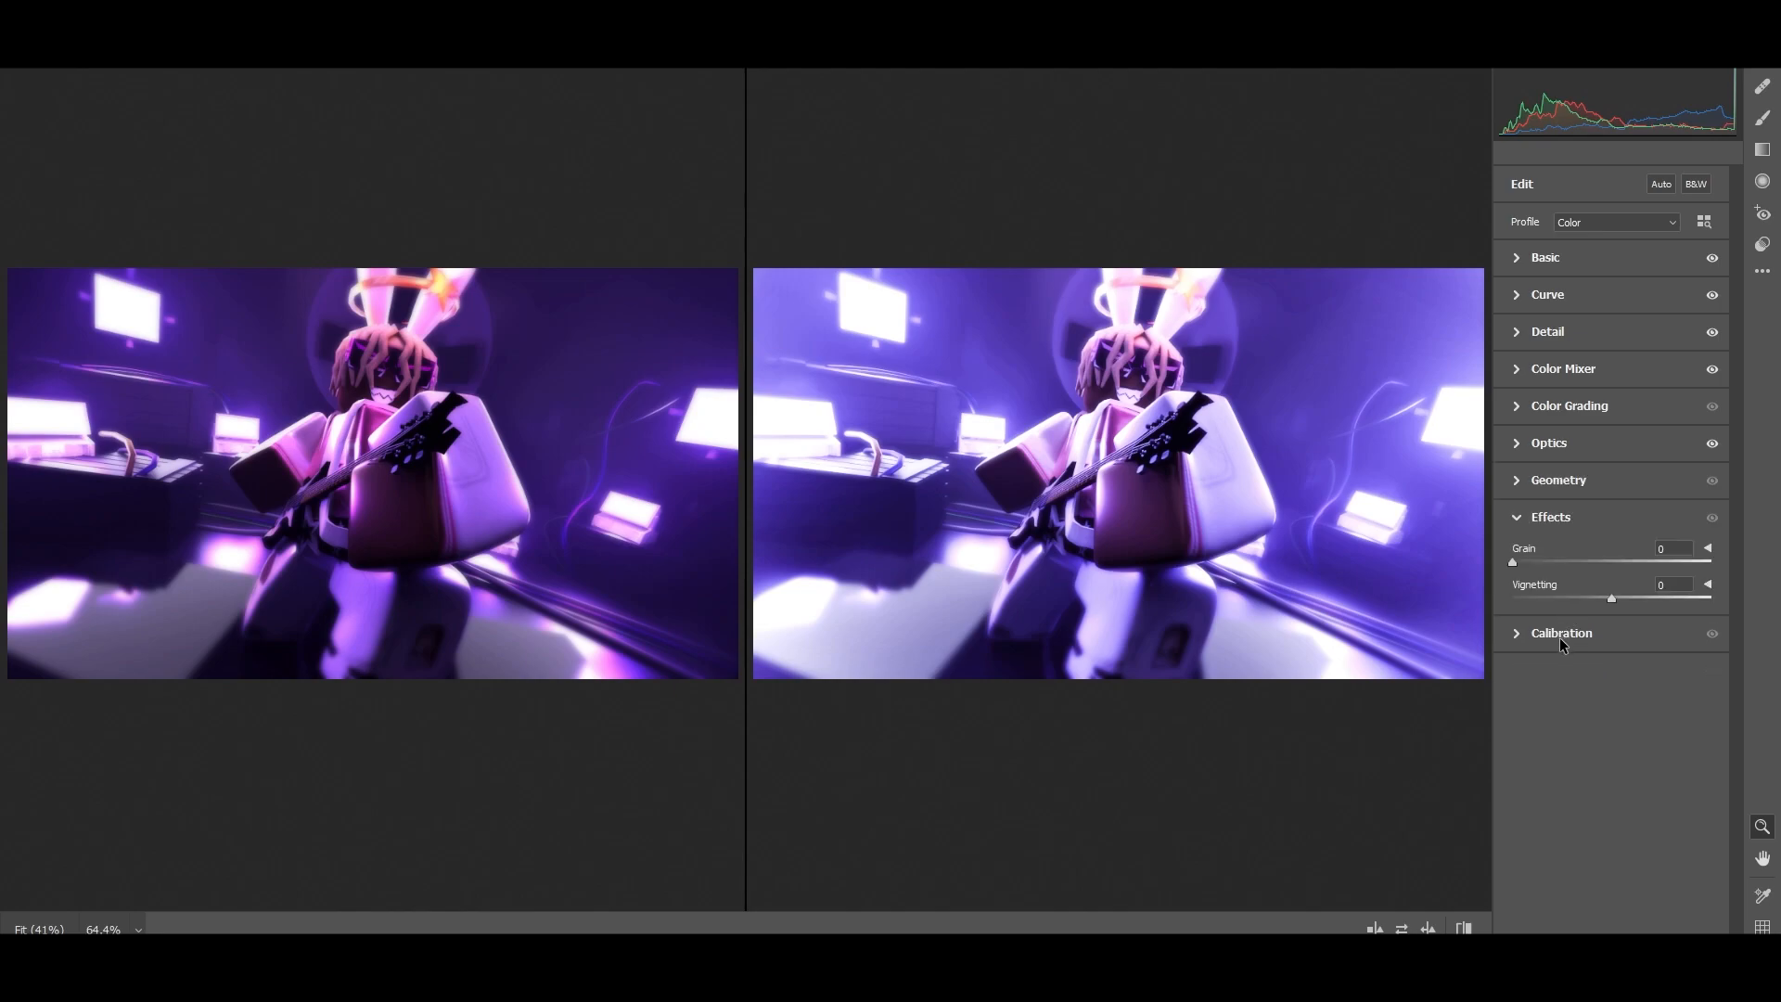
{"action": "left_click", "coordinate": [1561, 637]}
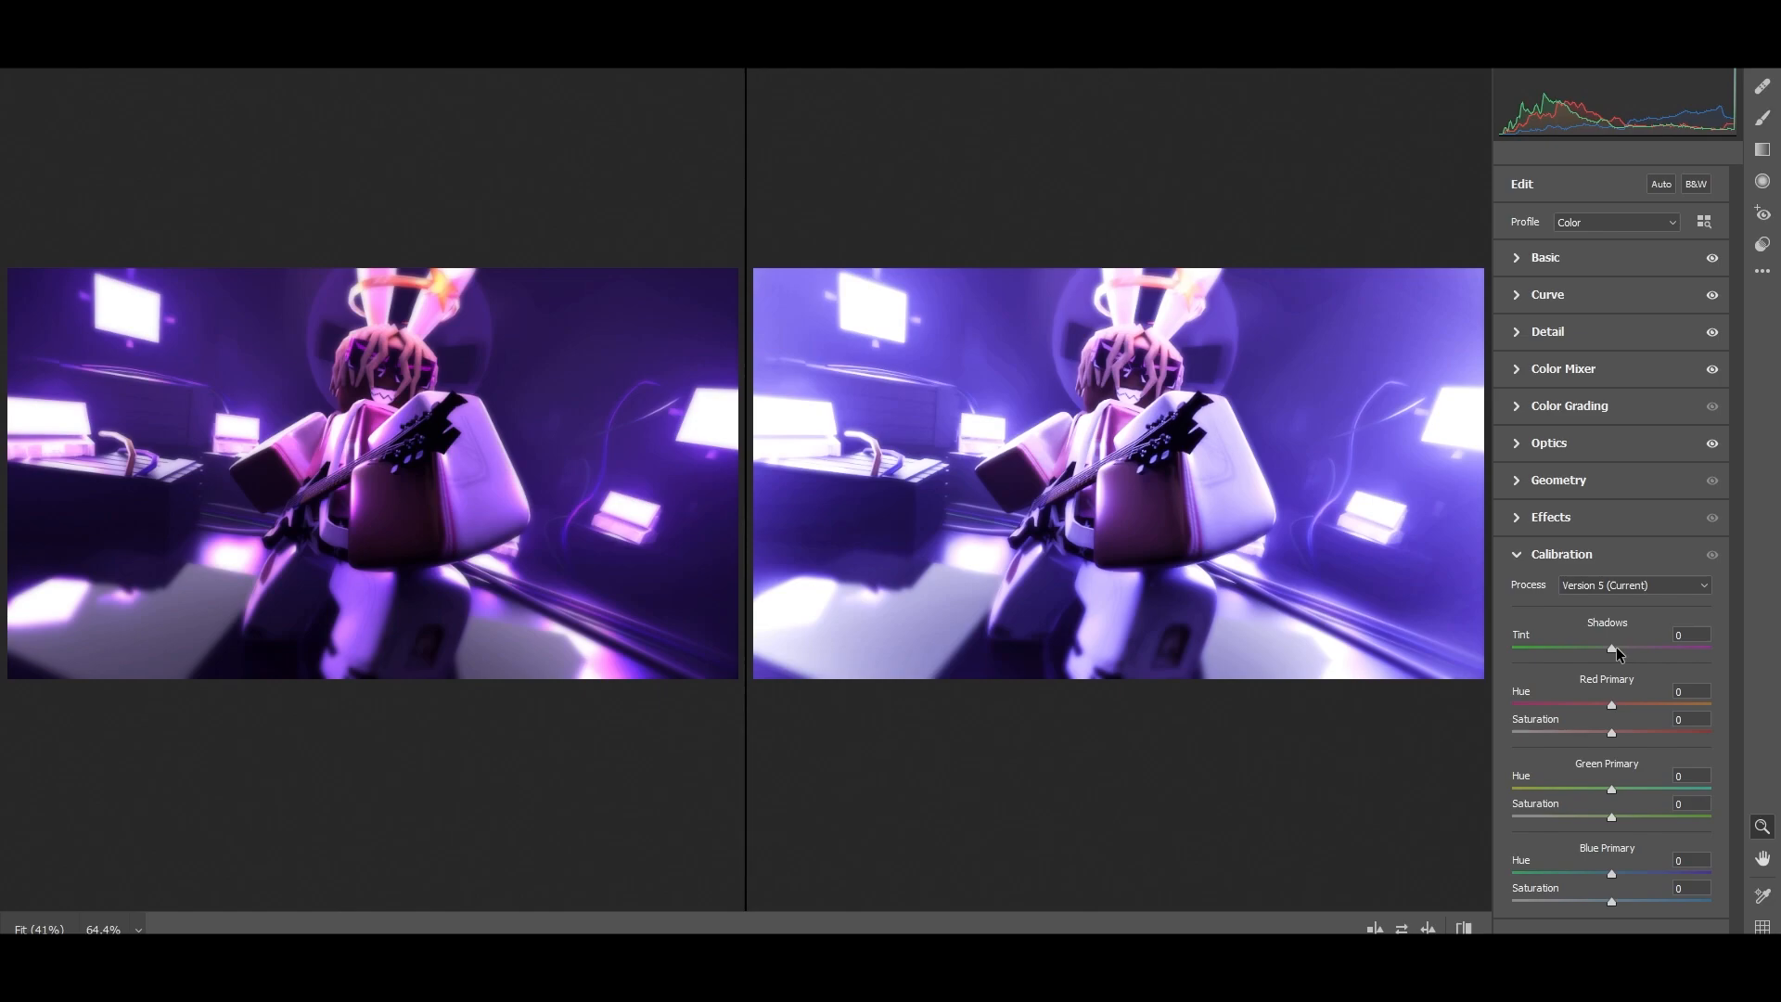
{"action": "mouse_move", "coordinate": [1616, 648]}
{"action": "left_mouse_down"}
{"action": "mouse_move", "coordinate": [1672, 643]}
{"action": "mouse_move", "coordinate": [1616, 648]}
{"action": "left_mouse_up"}
{"action": "mouse_move", "coordinate": [1609, 878]}
{"action": "left_mouse_down"}
{"action": "mouse_move", "coordinate": [1535, 876]}
{"action": "mouse_move", "coordinate": [1664, 878]}
{"action": "mouse_move", "coordinate": [1613, 883]}
{"action": "left_mouse_up"}
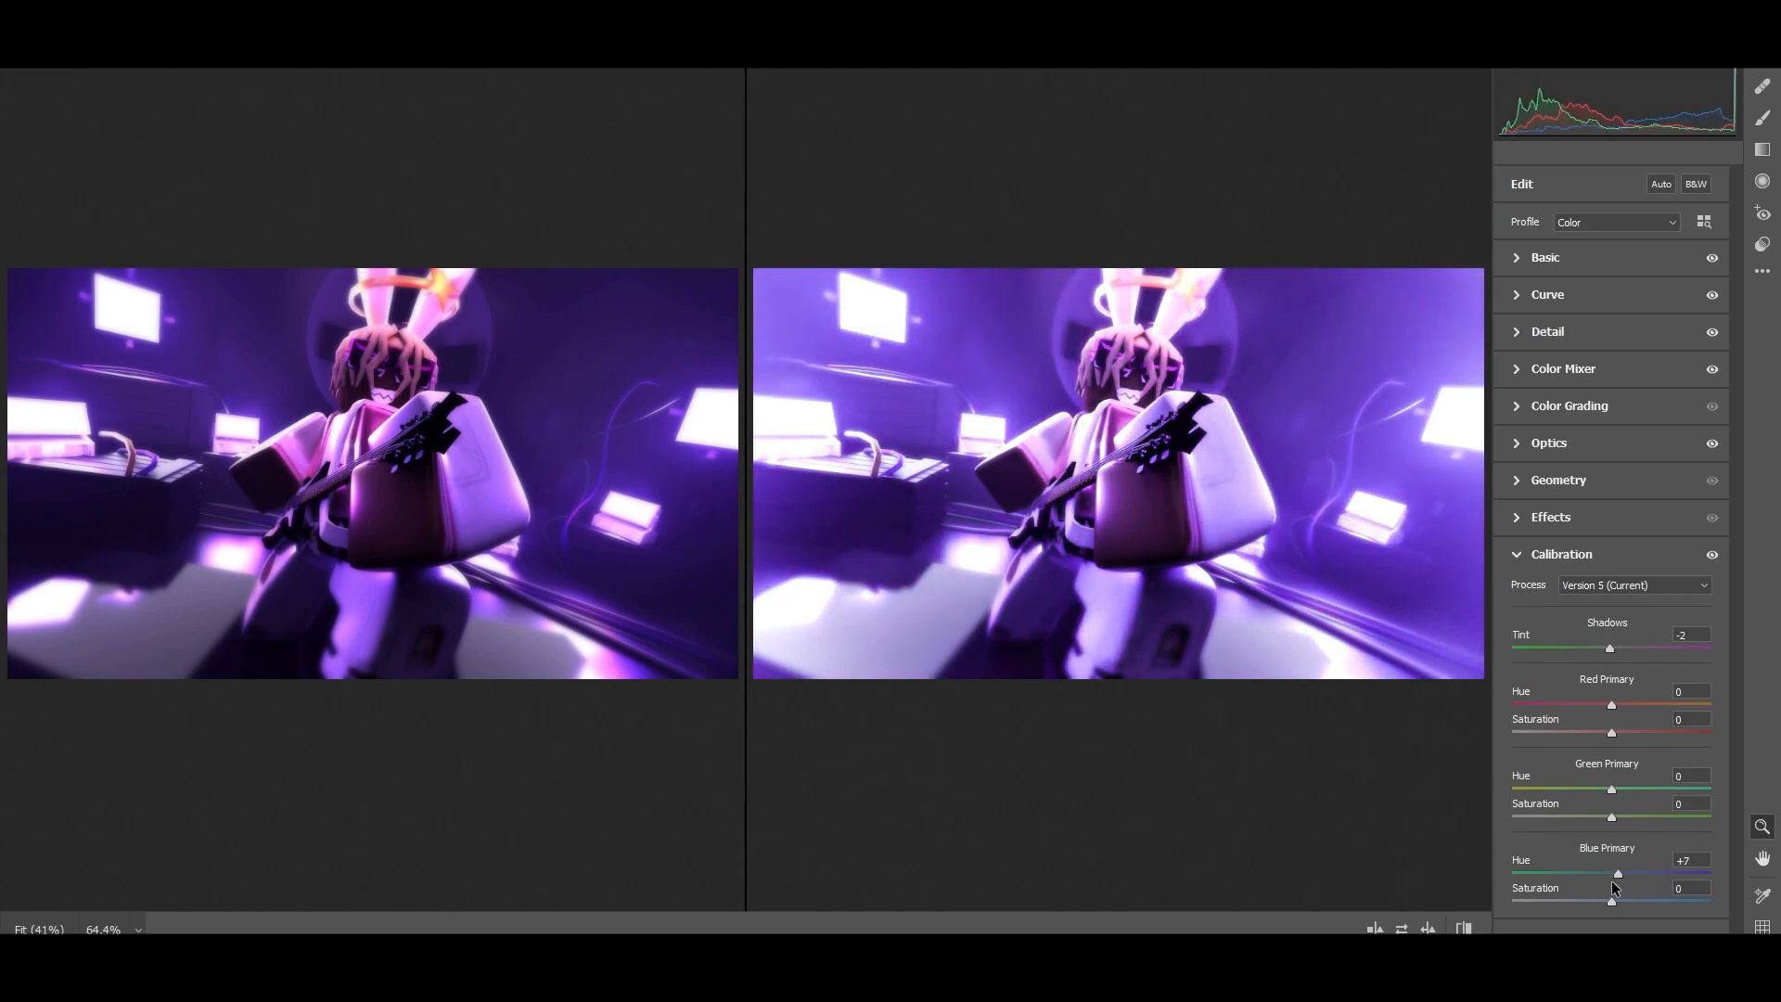
{"action": "left_click_drag", "start_coordinate": [1612, 905], "coordinate": [1615, 888]}
{"action": "left_click", "coordinate": [1175, 499]}
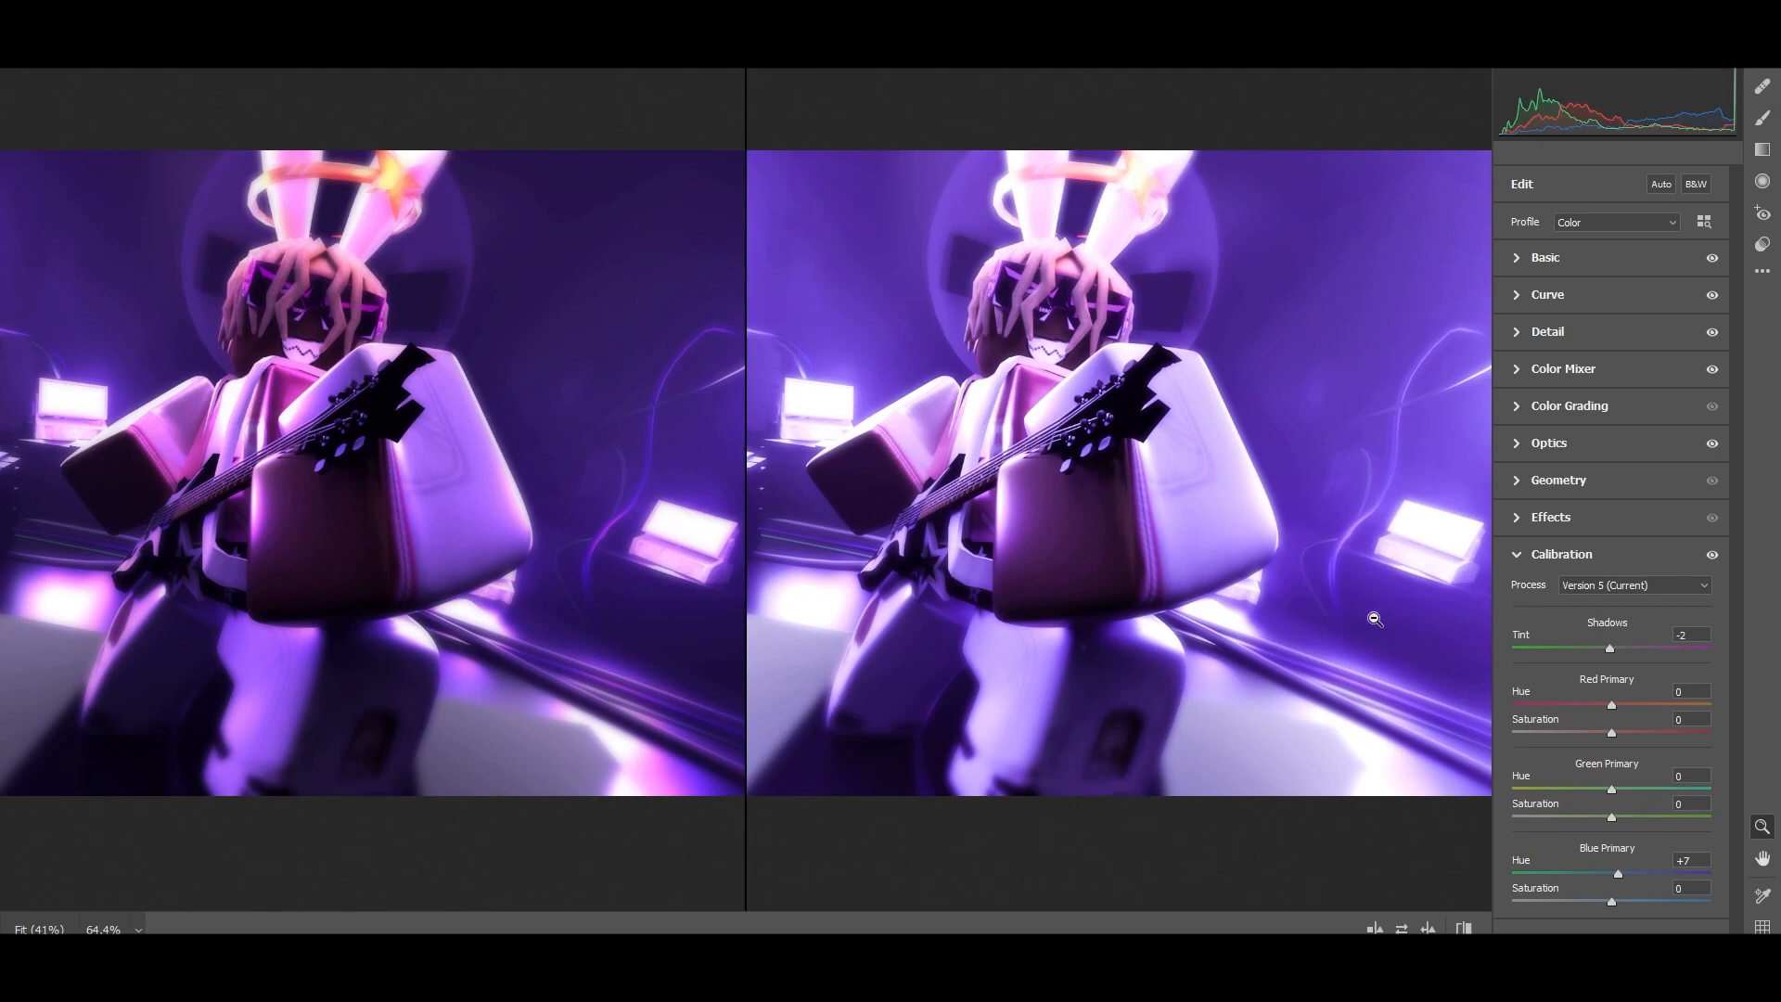
{"action": "key", "text": "Return"}
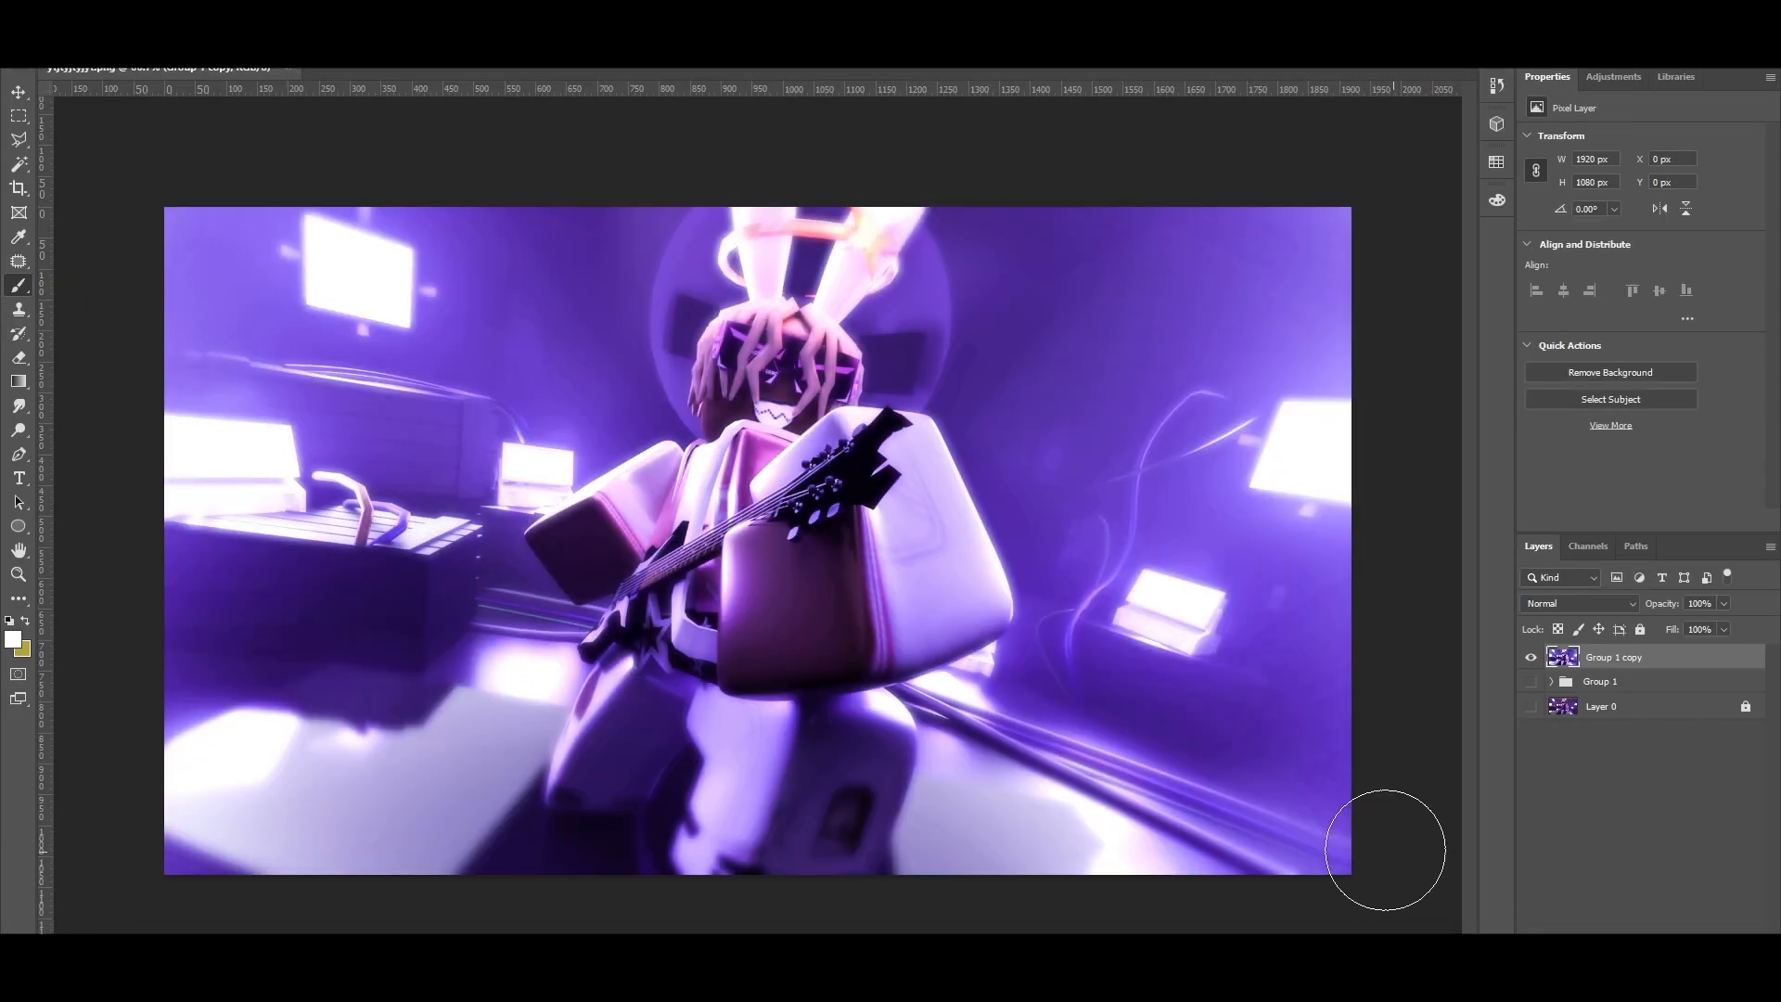
Add a new layer above the graded copy and set the foreground color to yellow ffd83d
{"action": "key", "text": "ctrl+shift+alt+n"}
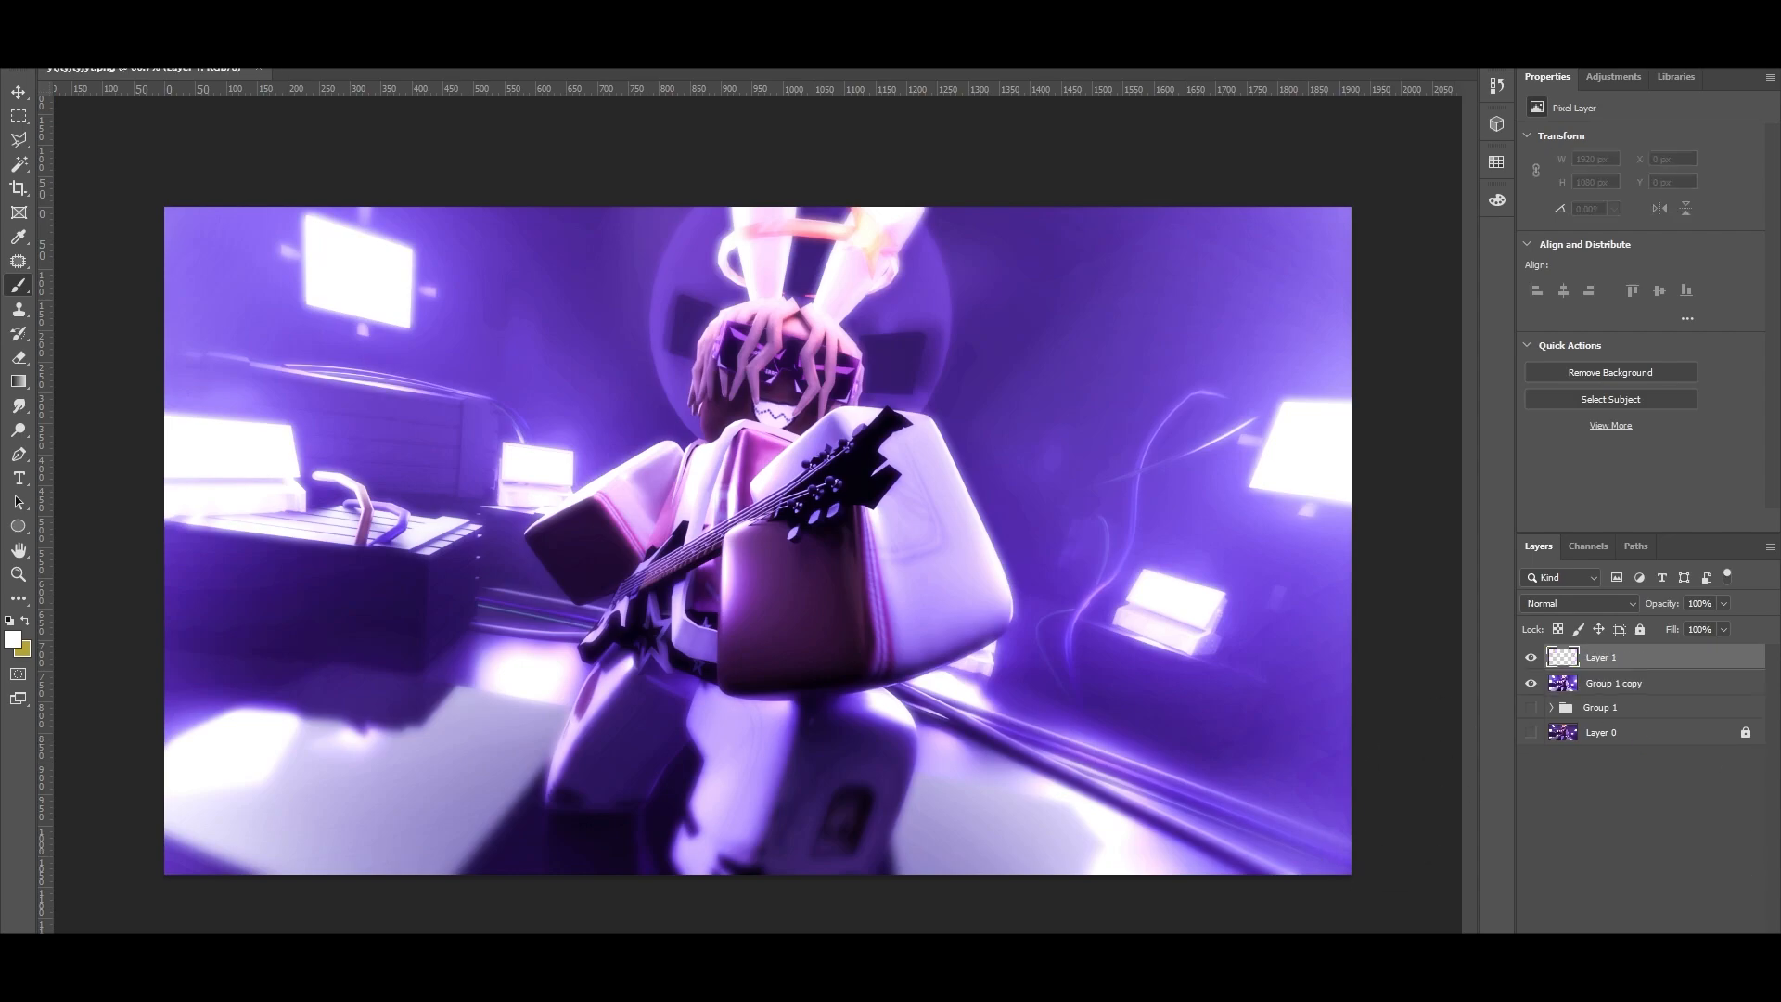
{"action": "key", "text": "ctrl+1"}
{"action": "scroll", "coordinate": [1037, 445], "scroll_direction": "up", "scroll_amount": 2}
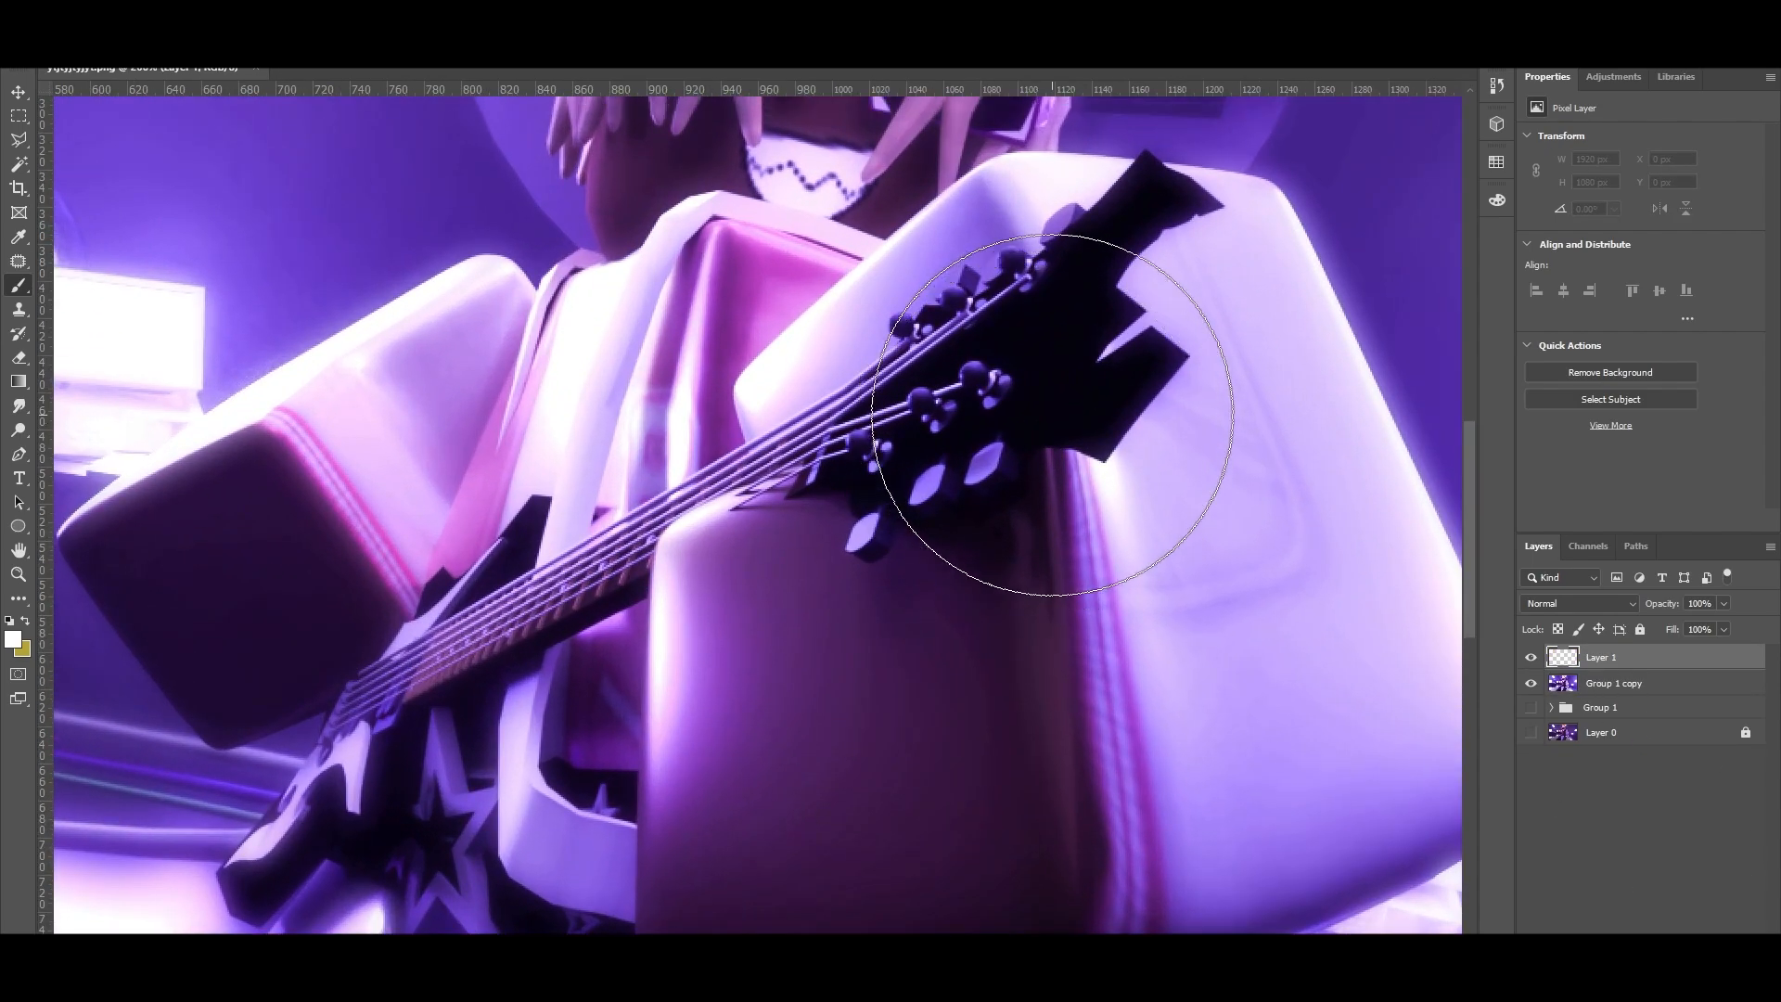
{"action": "scroll", "coordinate": [1101, 426], "scroll_direction": "up", "scroll_amount": 6}
{"action": "key", "text": "i"}
{"action": "left_click_drag", "start_coordinate": [988, 411], "coordinate": [971, 492]}
{"action": "left_click", "coordinate": [13, 634]}
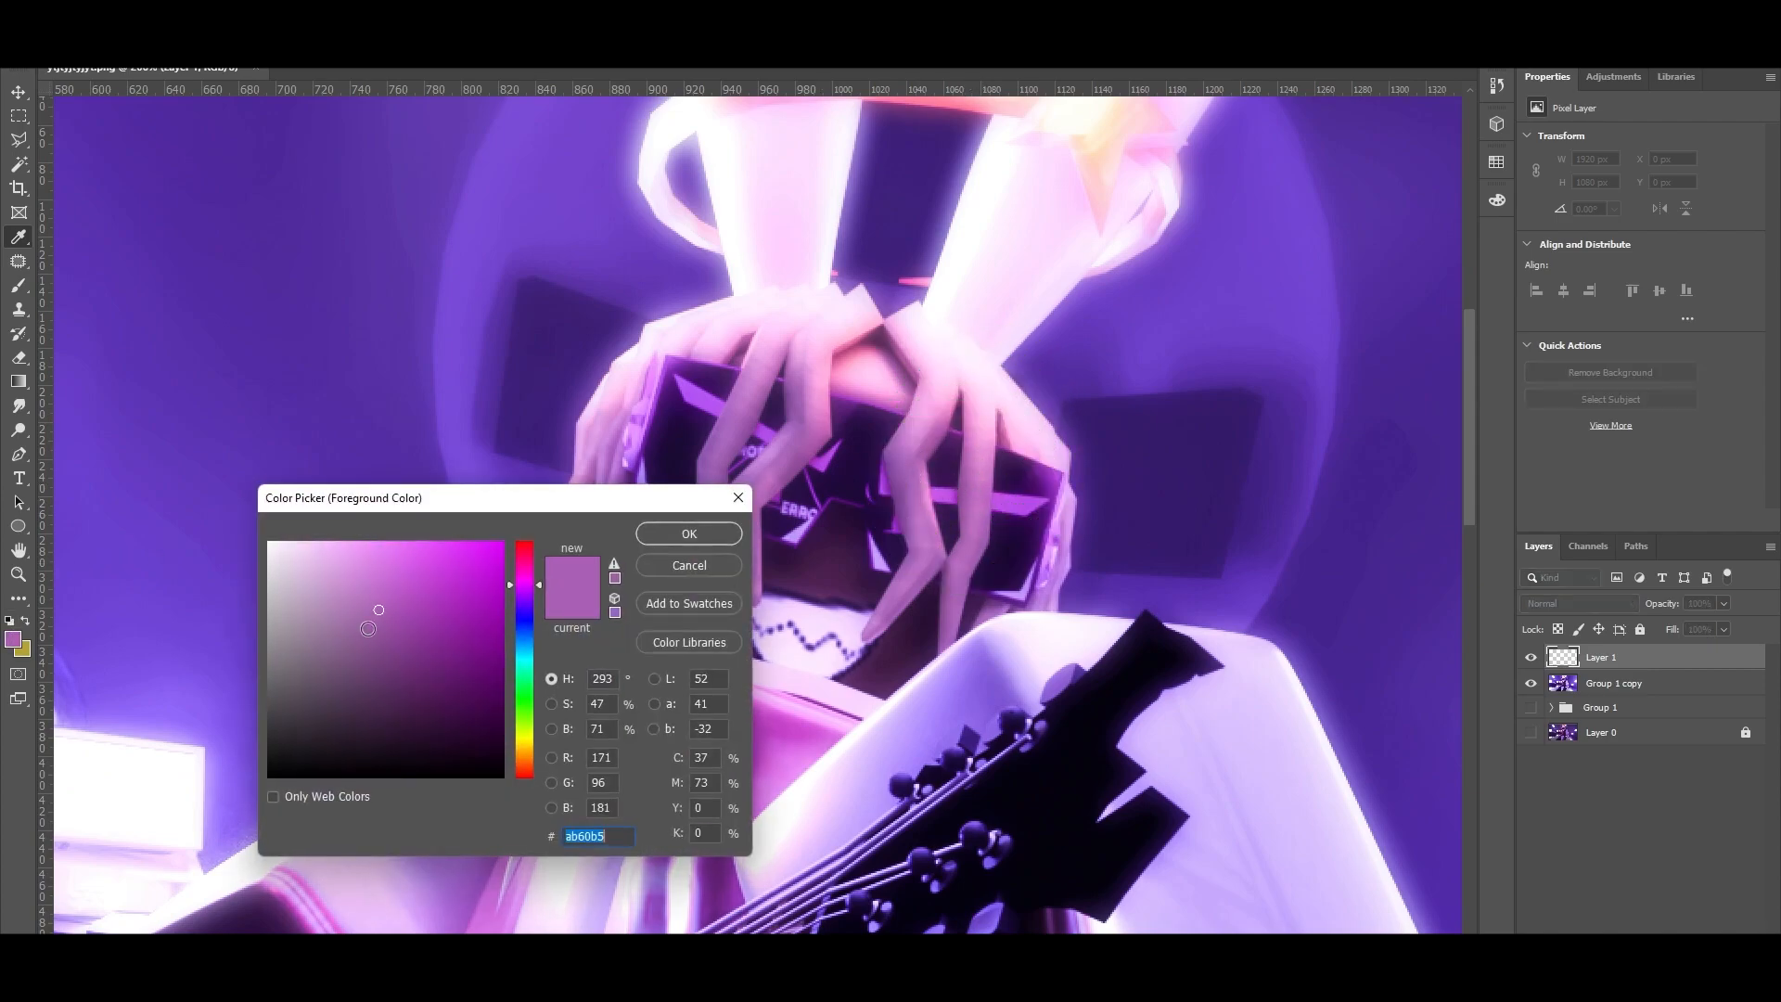
{"action": "left_click", "coordinate": [525, 746]}
{"action": "left_click", "coordinate": [446, 543]}
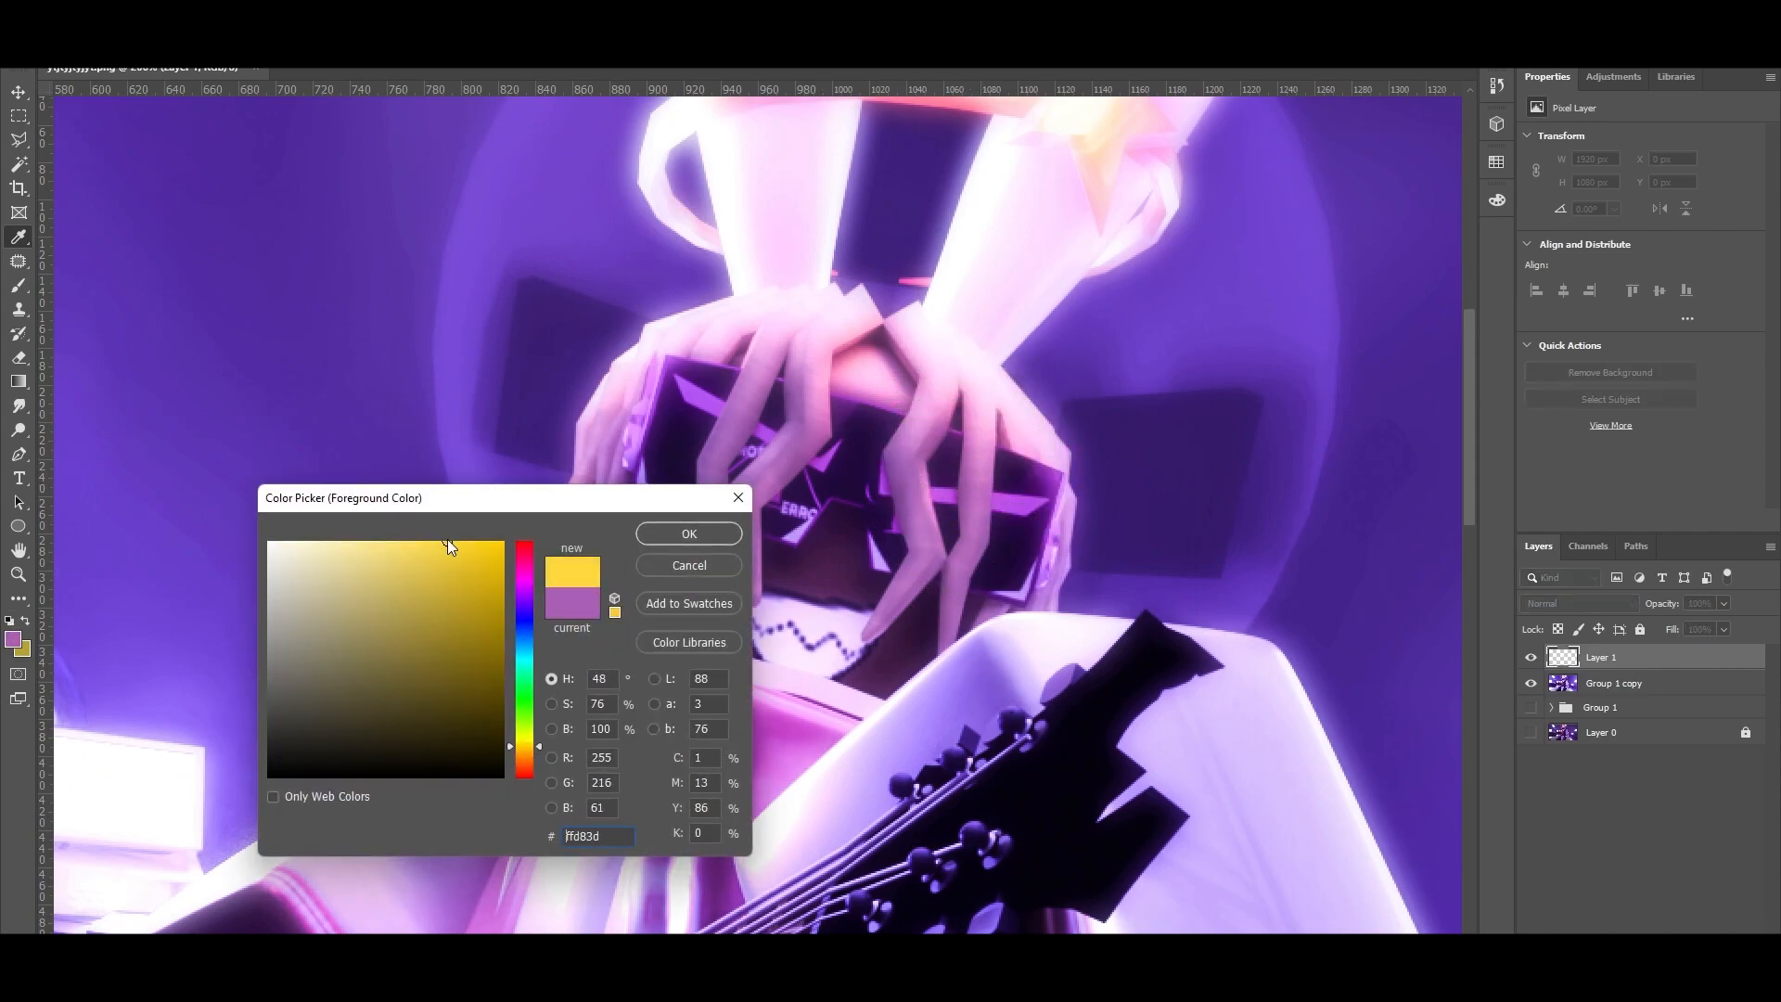
{"action": "left_click", "coordinate": [689, 533]}
Paint yellow over the halo, the crown of the hair and its outer strands with a smaller soft brush
{"action": "key", "text": "b"}
{"action": "key", "text": "bracketleft"}
{"action": "key", "text": "bracketleft"}
{"action": "key", "text": "bracketleft"}
{"action": "key", "text": "bracketleft"}
{"action": "key", "text": "bracketleft"}
{"action": "key", "text": "bracketleft"}
{"action": "key", "text": "bracketleft"}
{"action": "key", "text": "bracketleft"}
{"action": "key", "text": "bracketleft"}
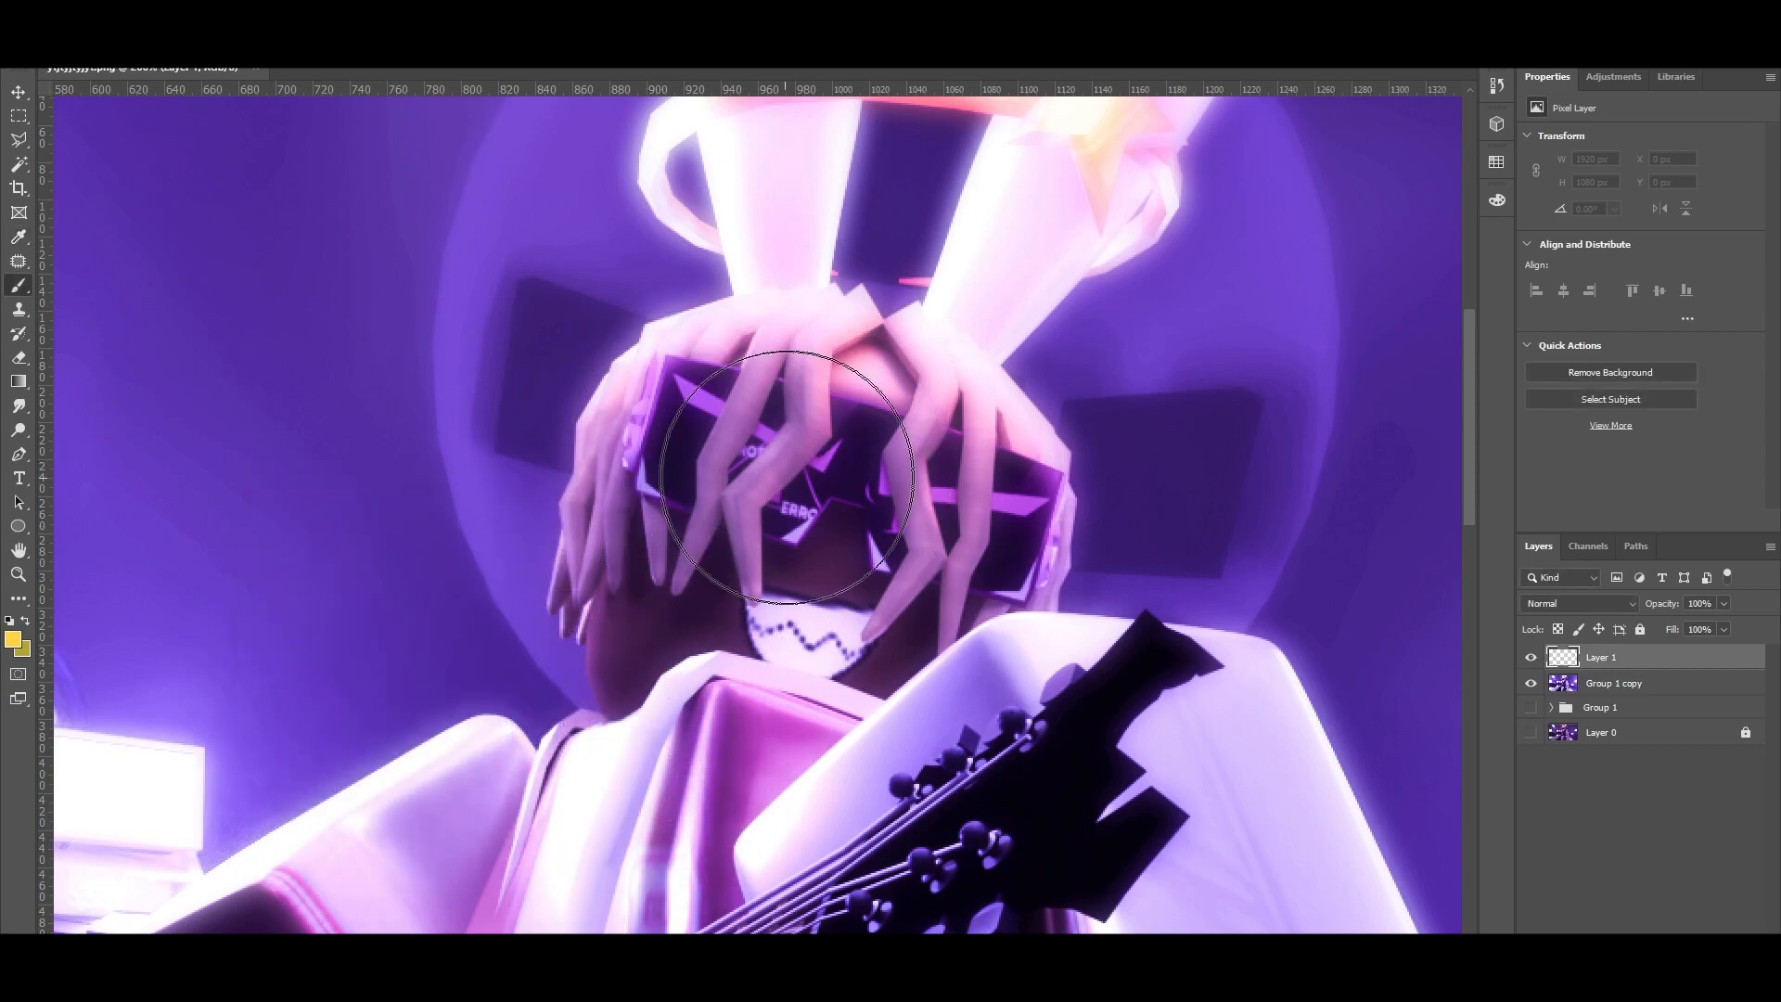
{"action": "mouse_move", "coordinate": [557, 556]}
{"action": "left_mouse_down"}
{"action": "mouse_move", "coordinate": [668, 362]}
{"action": "mouse_move", "coordinate": [789, 297]}
{"action": "mouse_move", "coordinate": [964, 377]}
{"action": "mouse_move", "coordinate": [1023, 430]}
{"action": "left_mouse_up"}
{"action": "scroll", "coordinate": [1086, 334], "scroll_direction": "up", "scroll_amount": 3}
{"action": "mouse_move", "coordinate": [1103, 308]}
{"action": "left_mouse_down"}
{"action": "mouse_move", "coordinate": [1092, 247]}
{"action": "mouse_move", "coordinate": [1054, 219]}
{"action": "mouse_move", "coordinate": [895, 199]}
{"action": "mouse_move", "coordinate": [733, 230]}
{"action": "mouse_move", "coordinate": [677, 270]}
{"action": "mouse_move", "coordinate": [673, 348]}
{"action": "mouse_move", "coordinate": [696, 376]}
{"action": "left_mouse_up"}
{"action": "mouse_move", "coordinate": [1138, 291]}
{"action": "left_mouse_down"}
{"action": "mouse_move", "coordinate": [1162, 347]}
{"action": "mouse_move", "coordinate": [1113, 408]}
{"action": "left_mouse_up"}
{"action": "left_click_drag", "start_coordinate": [1055, 652], "coordinate": [1053, 719]}
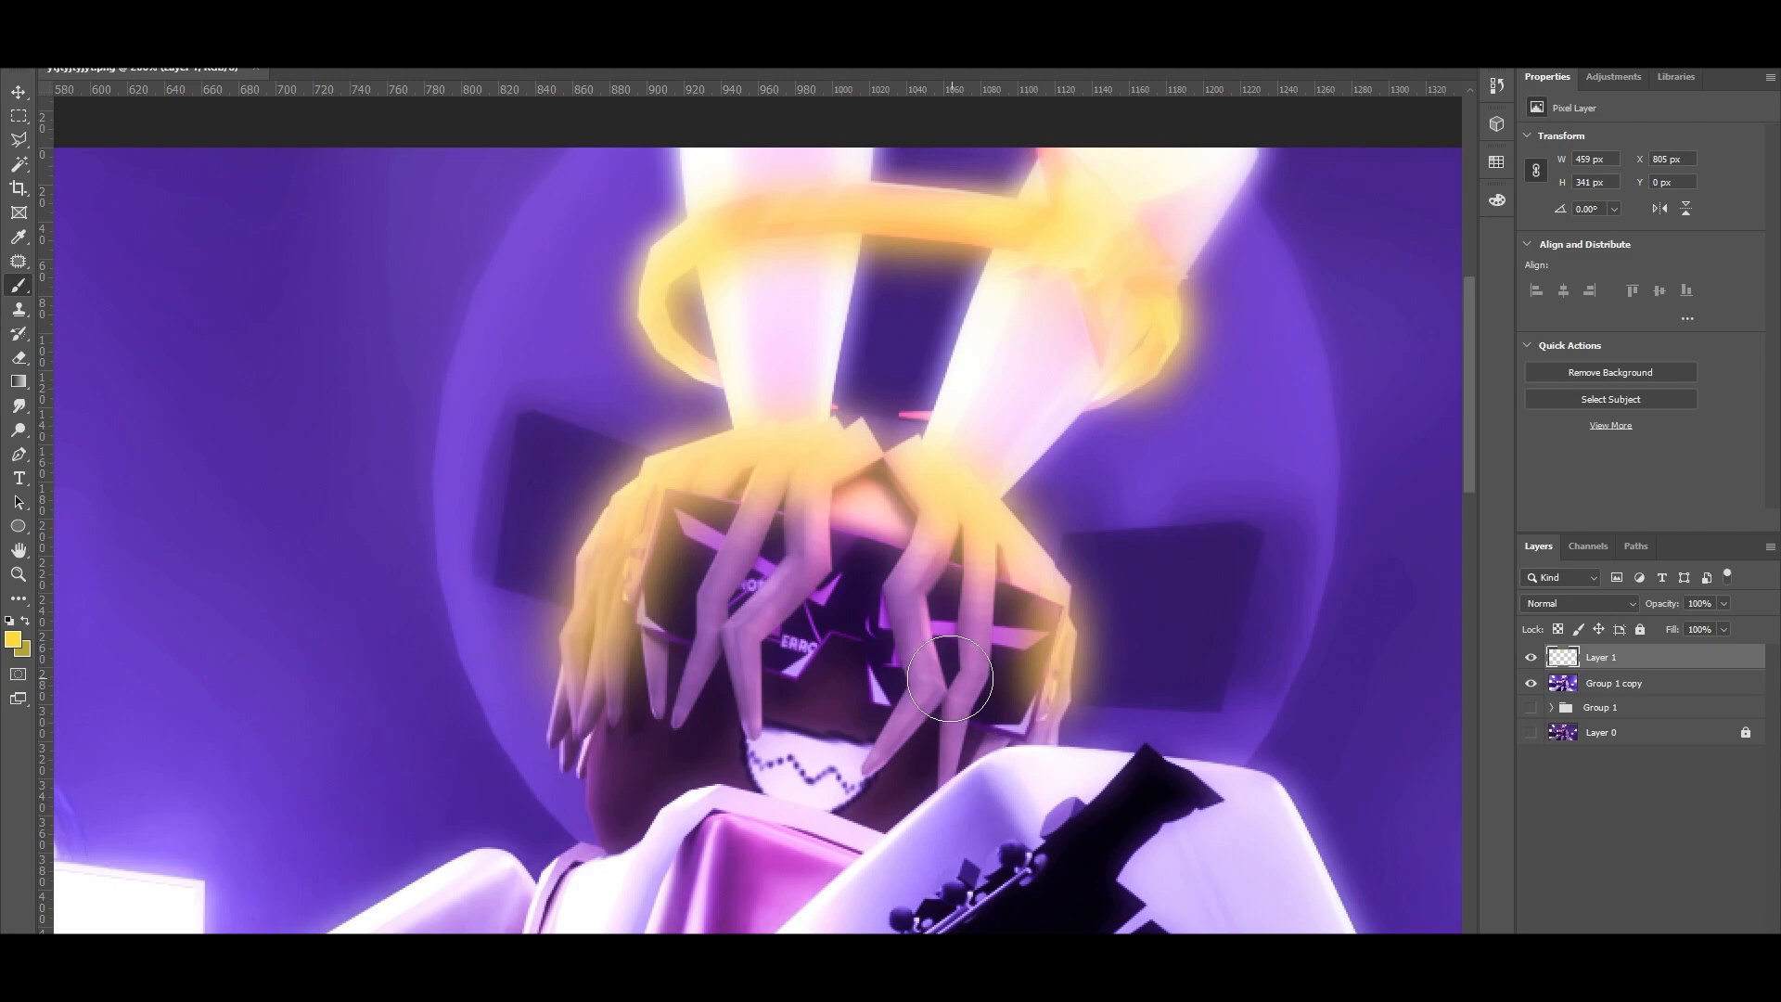
Paint the hair strands hanging over the face and the remaining outer strands yellow
{"action": "left_click_drag", "start_coordinate": [934, 505], "coordinate": [891, 756]}
{"action": "left_click_drag", "start_coordinate": [999, 557], "coordinate": [948, 733]}
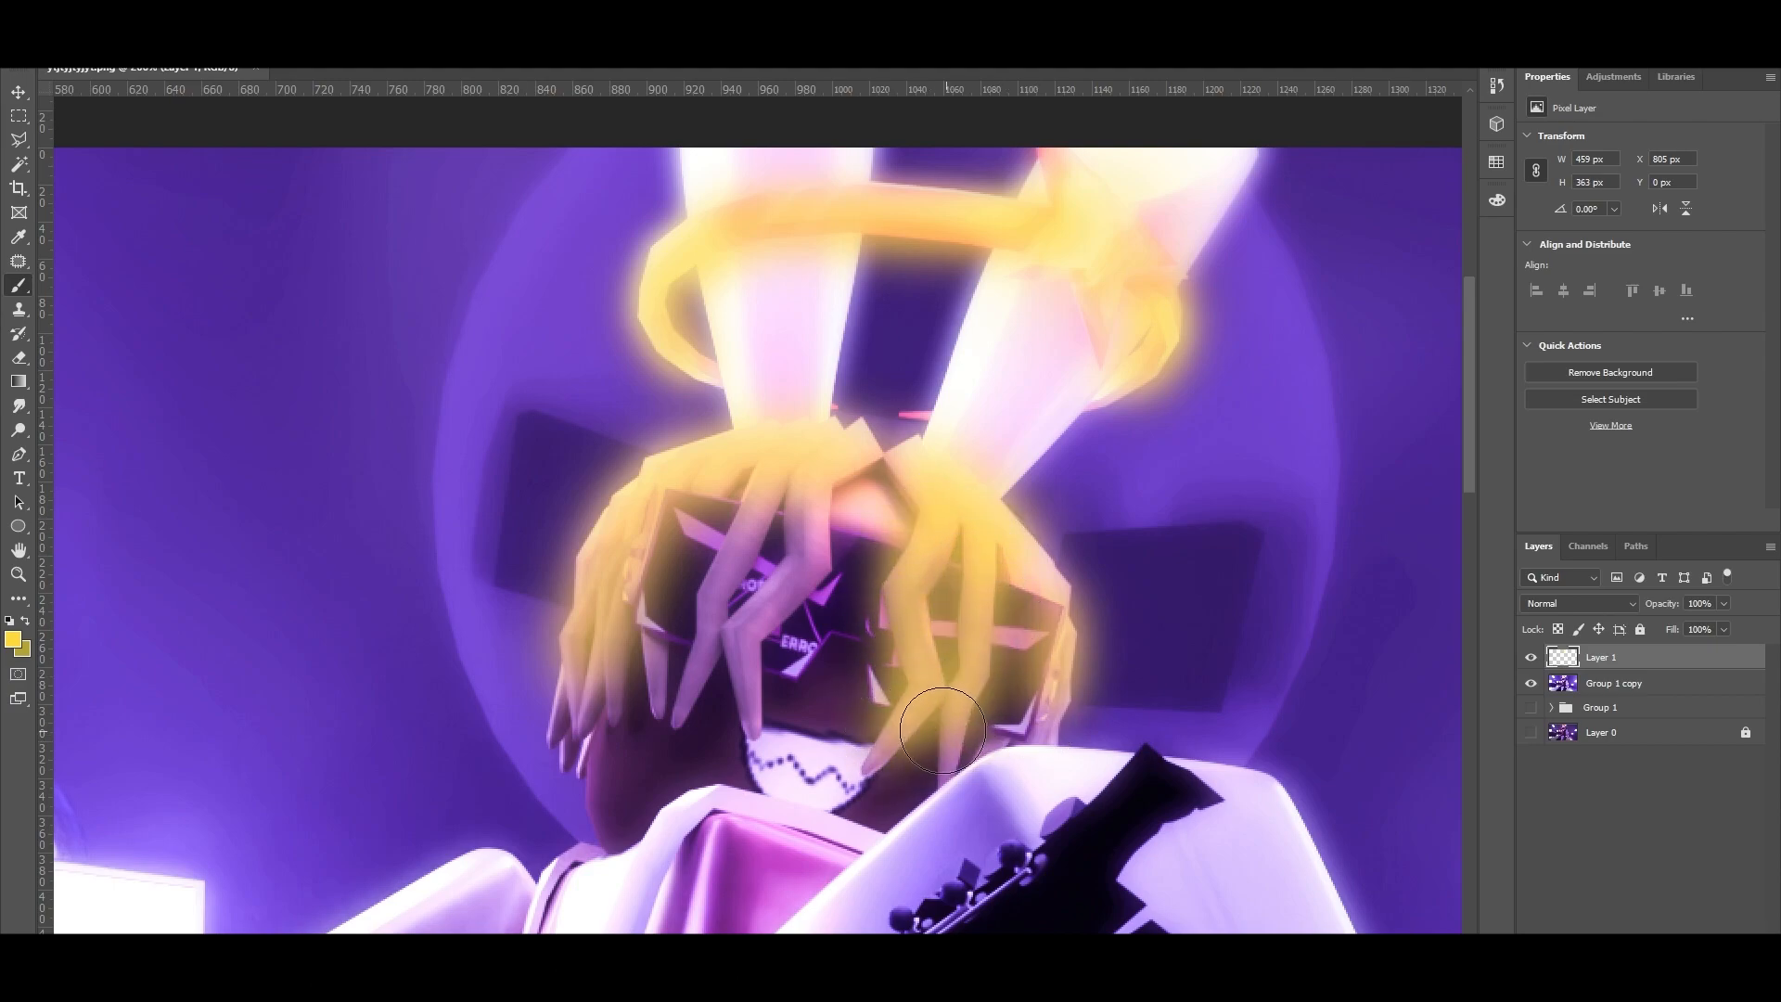
{"action": "mouse_move", "coordinate": [803, 469]}
{"action": "left_mouse_down"}
{"action": "mouse_move", "coordinate": [742, 649]}
{"action": "mouse_move", "coordinate": [773, 498]}
{"action": "mouse_move", "coordinate": [691, 710]}
{"action": "left_mouse_up"}
{"action": "left_click_drag", "start_coordinate": [589, 664], "coordinate": [570, 737]}
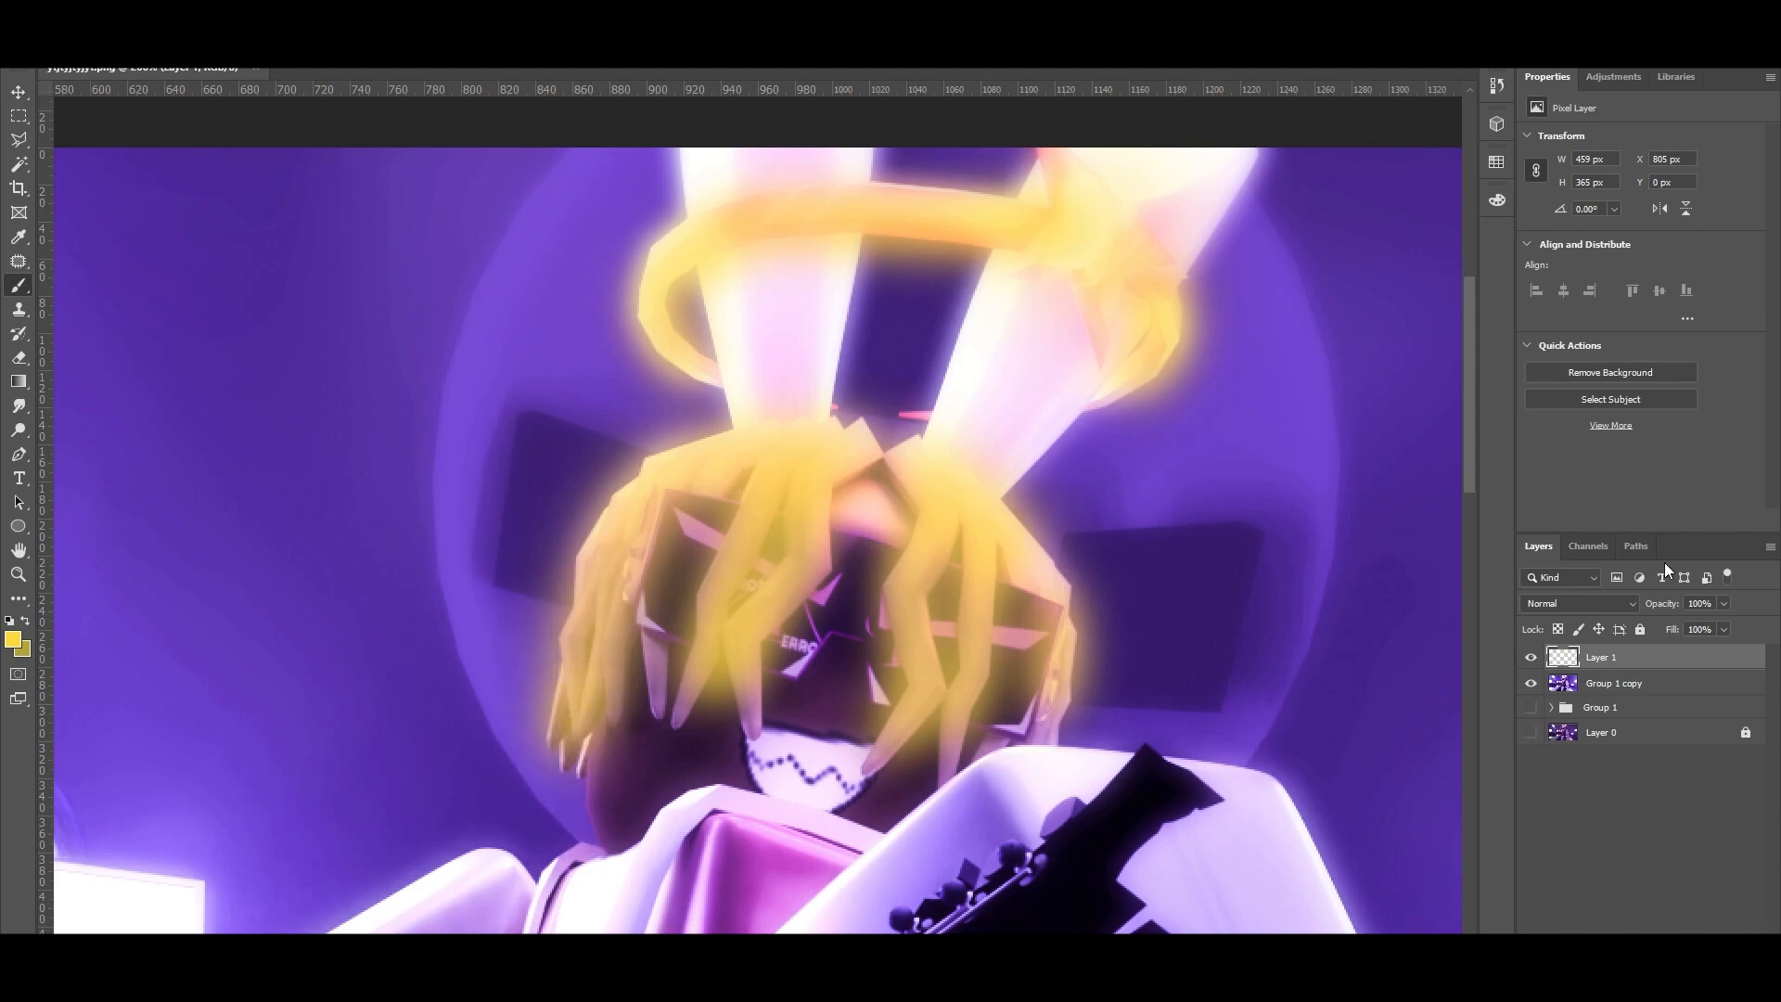
Blend the yellow paint layer with Overlay at 85% opacity
{"action": "left_click", "coordinate": [1594, 605]}
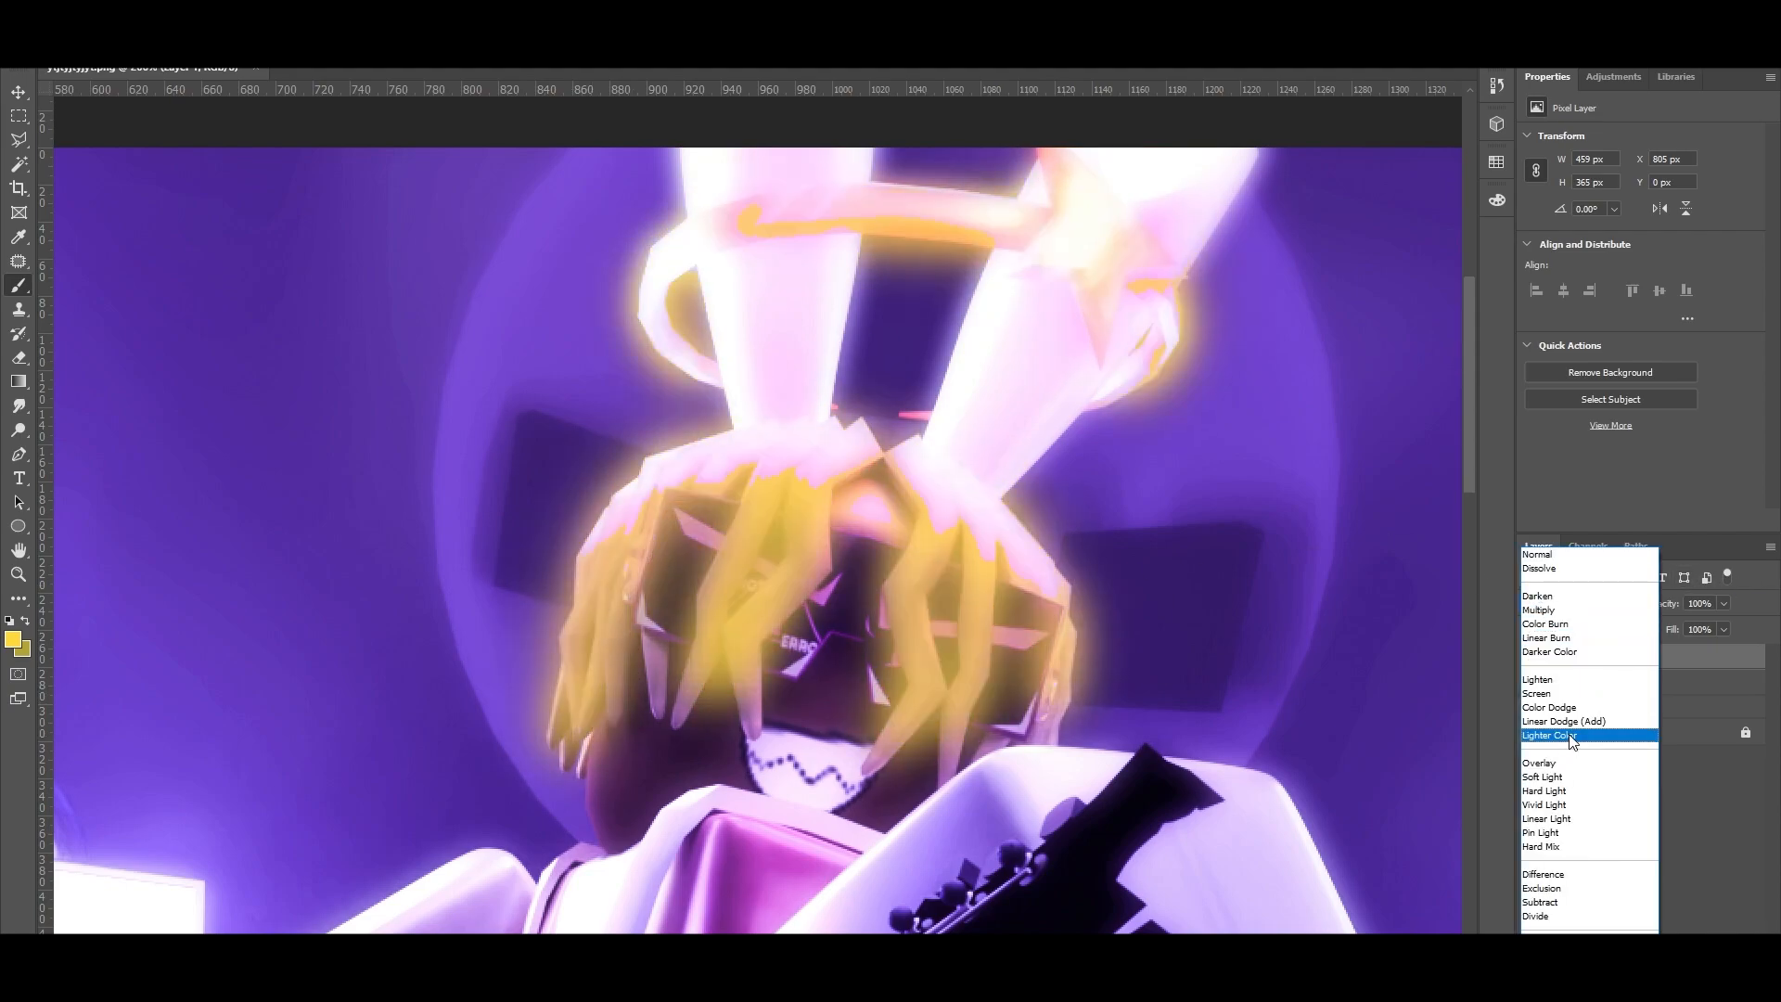
{"action": "key", "text": "Up"}
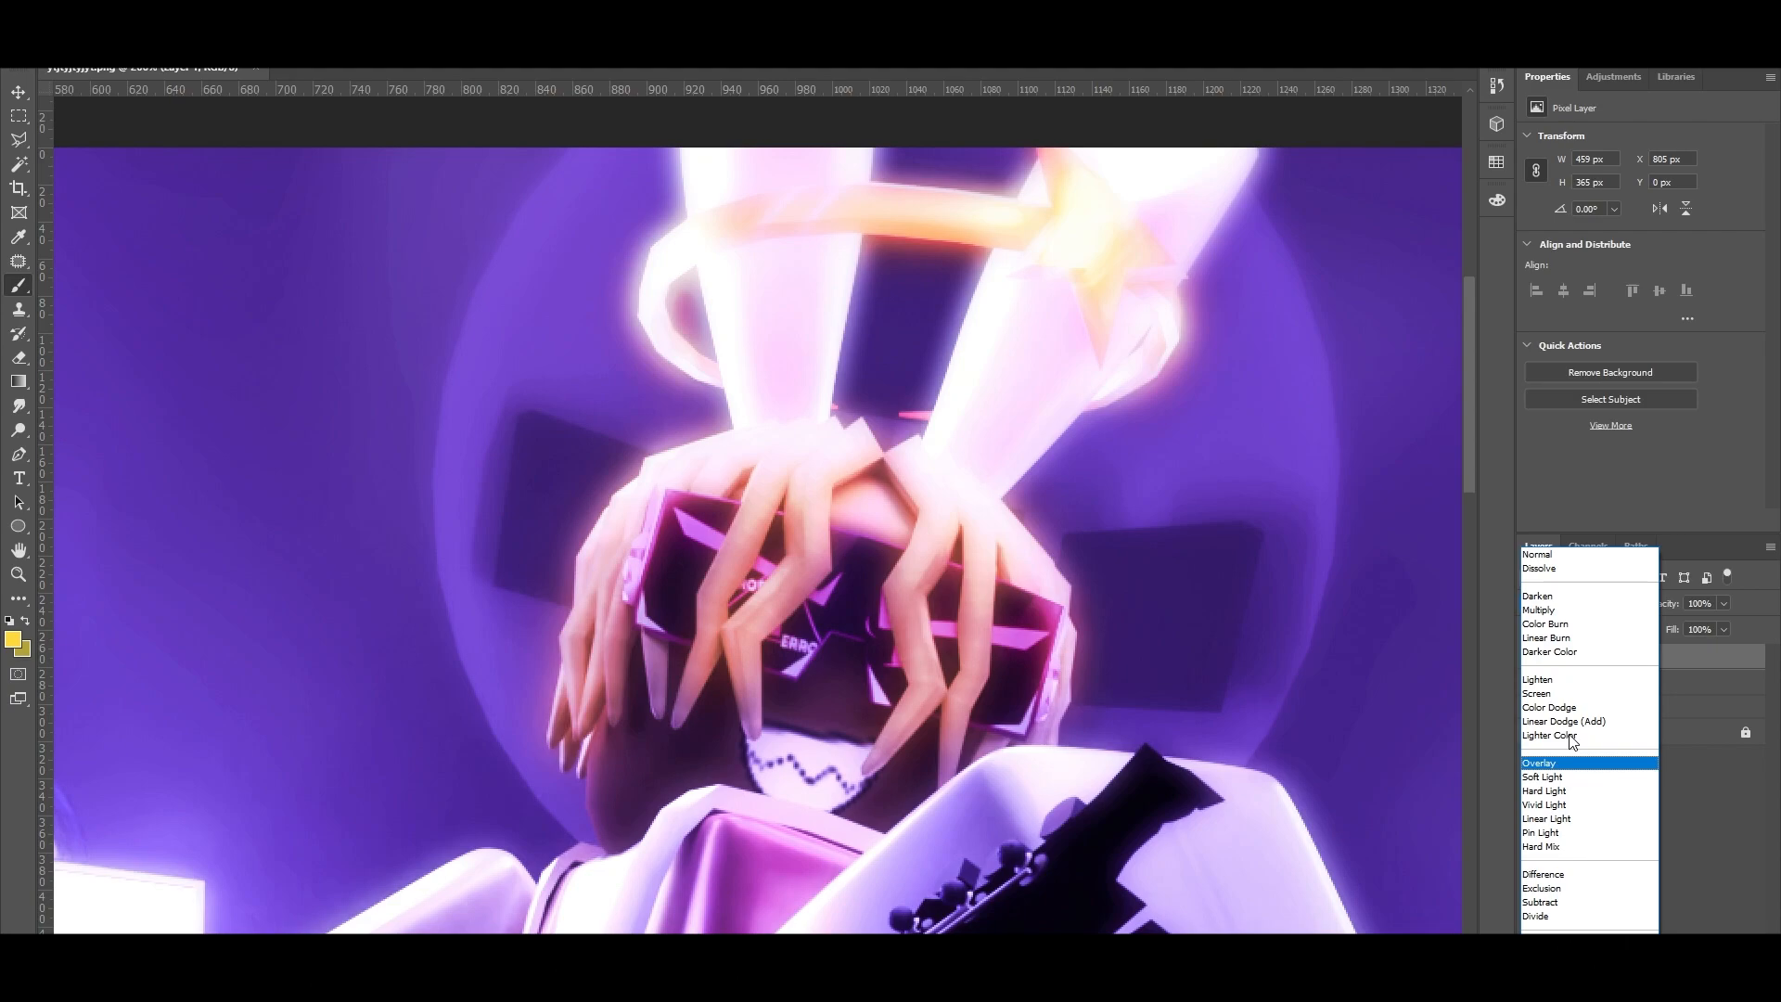
{"action": "key", "text": "Return"}
{"action": "left_click", "coordinate": [1723, 604]}
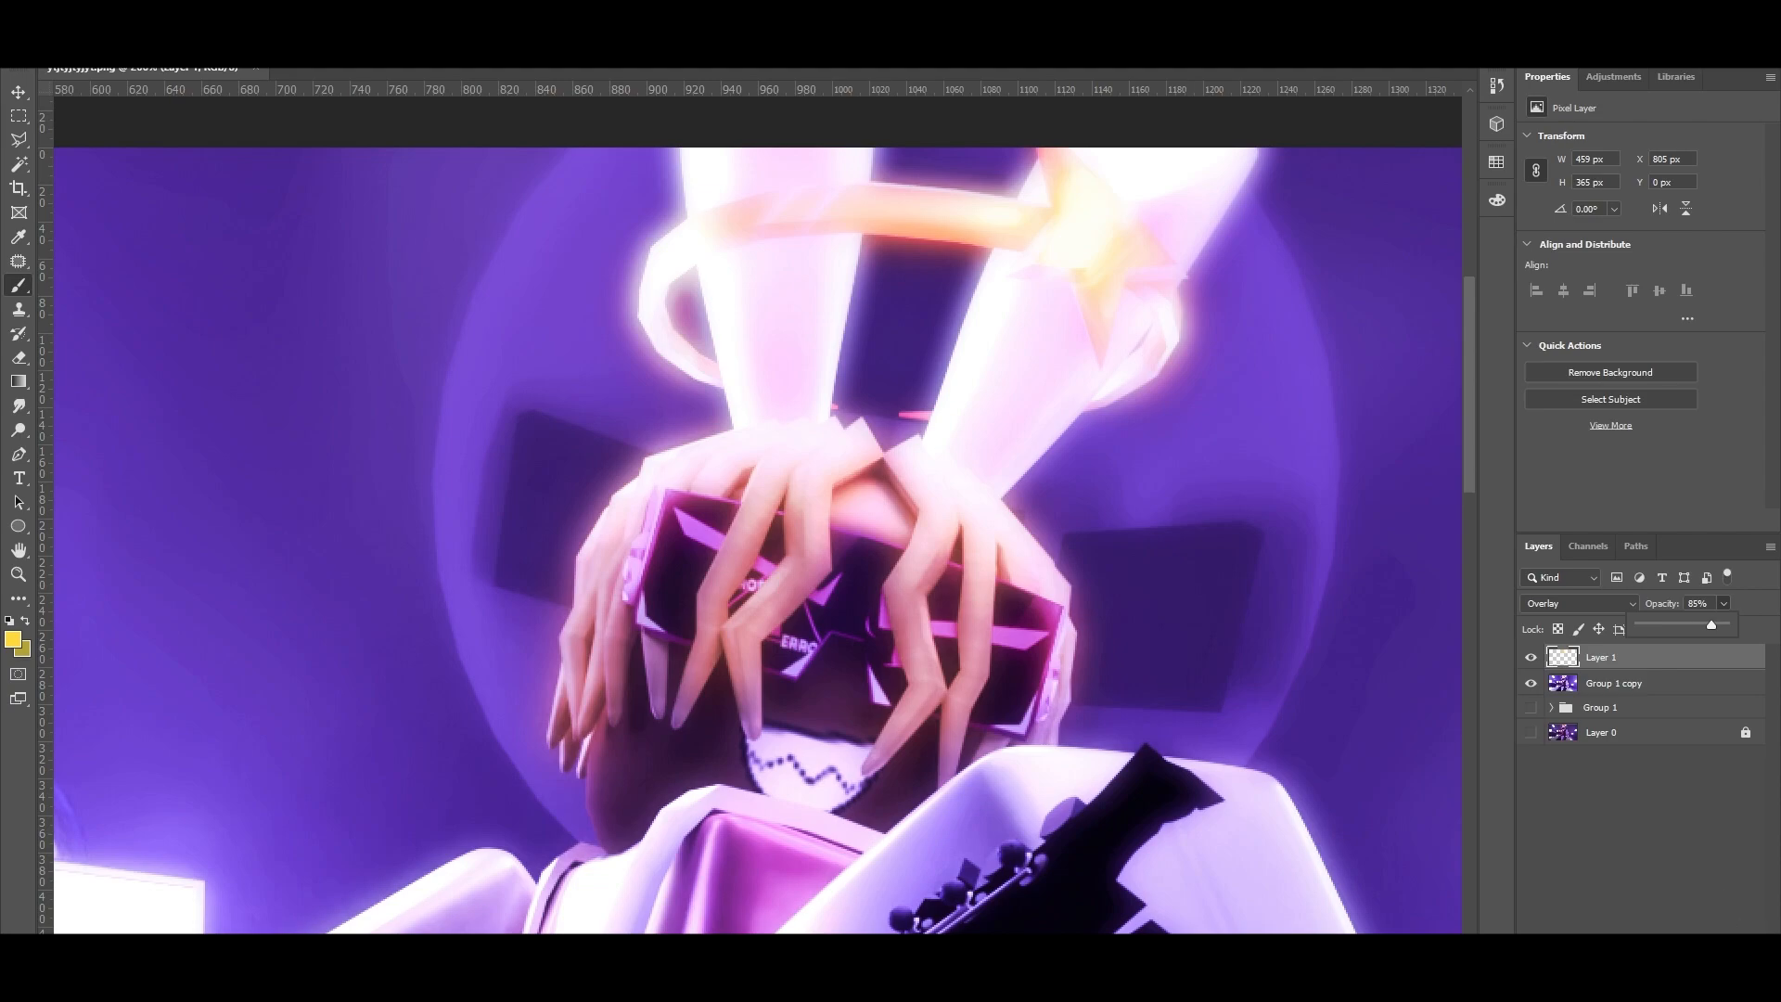
On another new layer, paint over the visor with pink sampled from it, using a smaller brush
{"action": "key", "text": "ctrl+shift+alt+n"}
{"action": "key", "text": "i"}
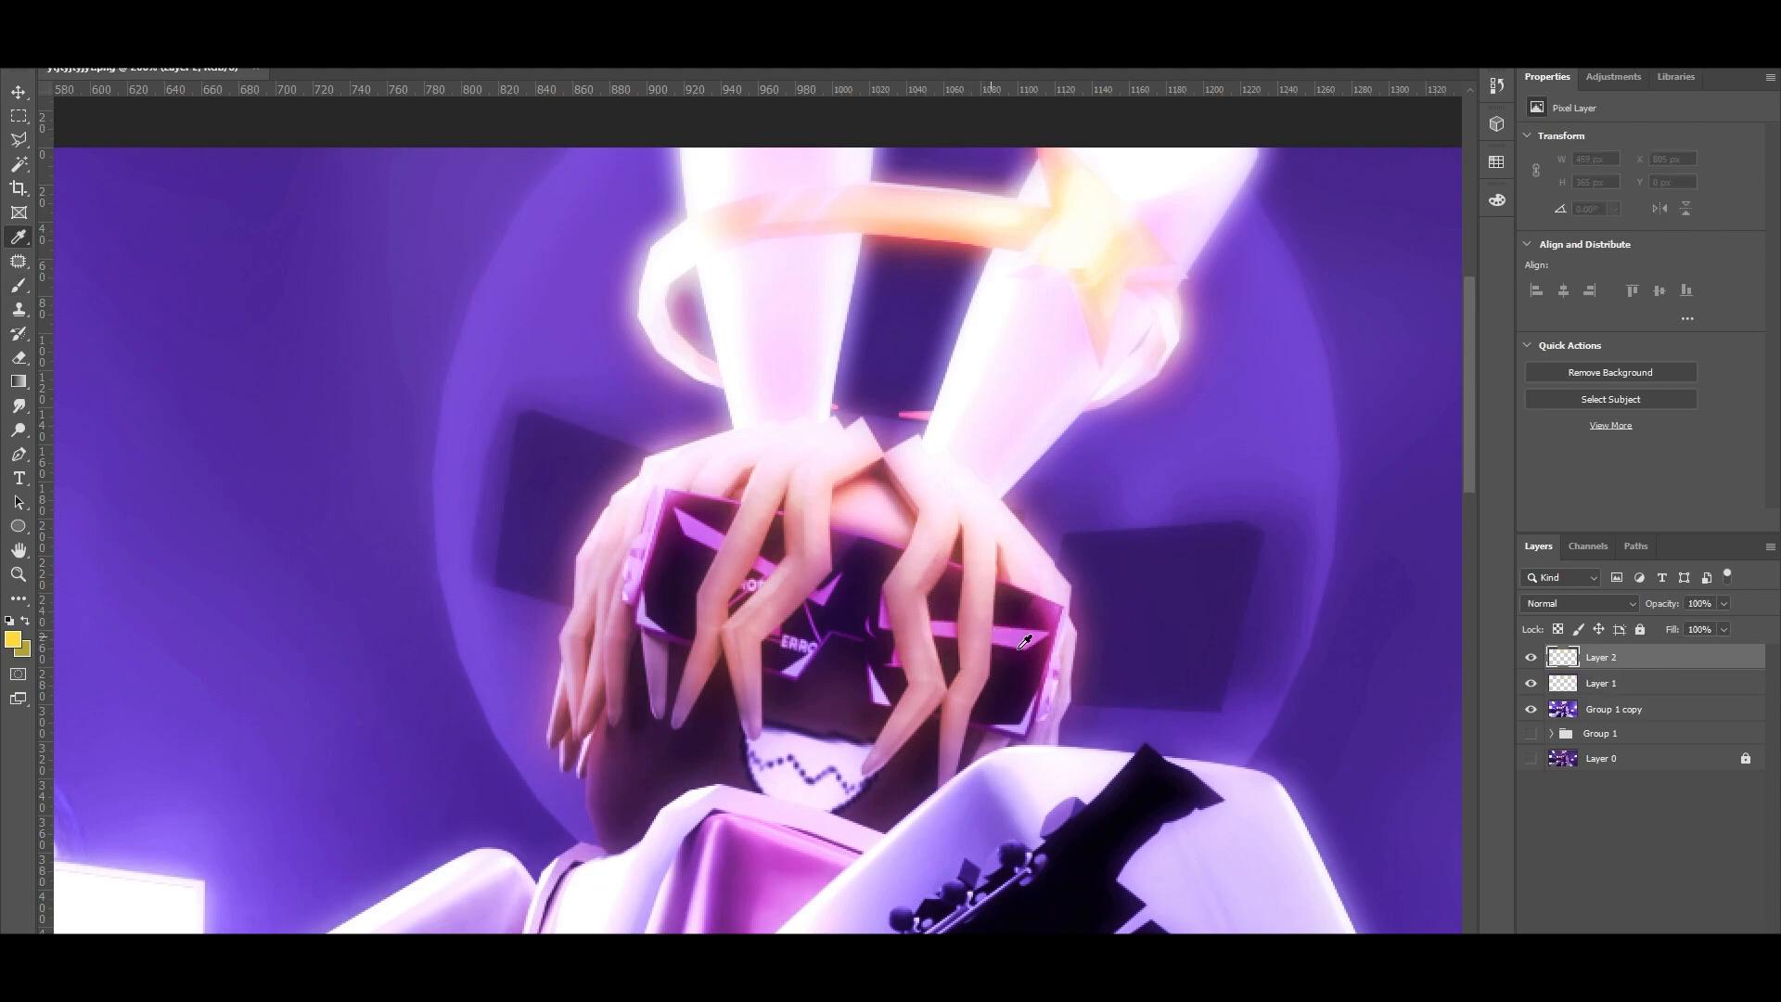
{"action": "left_click", "coordinate": [1021, 647]}
{"action": "key", "text": "b"}
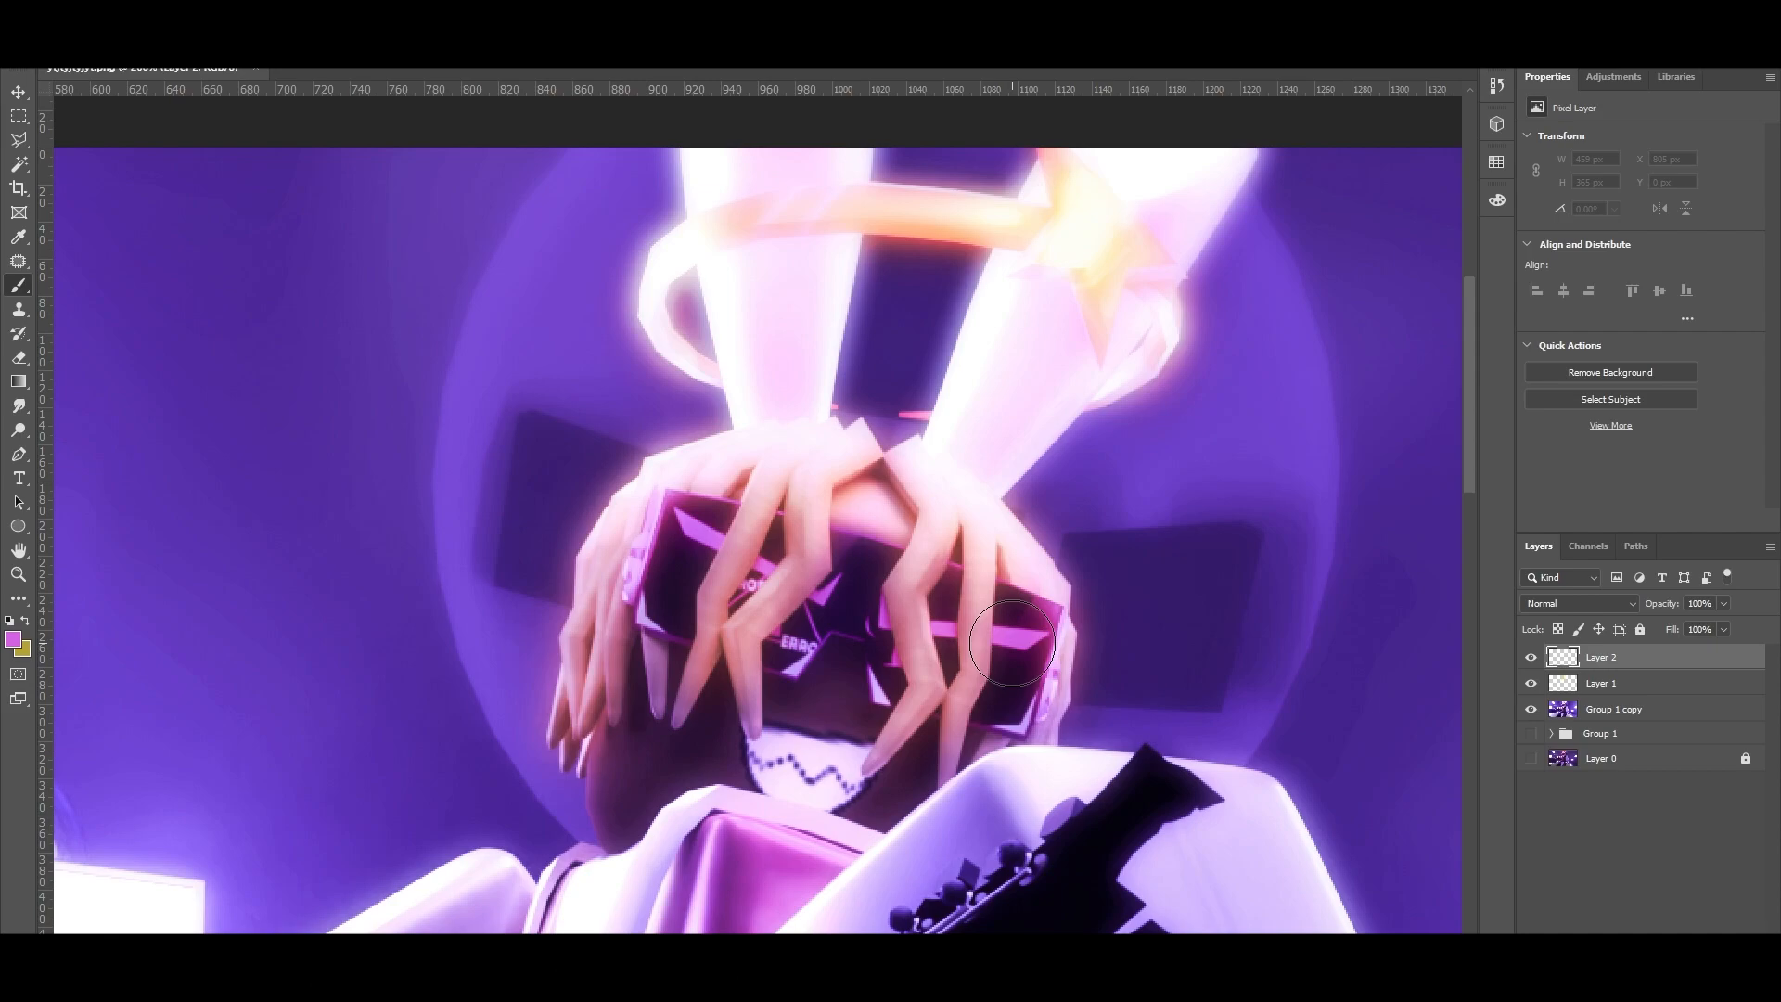
{"action": "key", "text": "bracketleft"}
{"action": "key", "text": "bracketleft"}
{"action": "mouse_move", "coordinate": [1037, 638]}
{"action": "left_mouse_down"}
{"action": "mouse_move", "coordinate": [804, 589]}
{"action": "mouse_move", "coordinate": [670, 530]}
{"action": "left_mouse_up"}
Blend the pink visor layer with Color Dodge at 82% fill and view the whole image
{"action": "left_click", "coordinate": [1577, 603]}
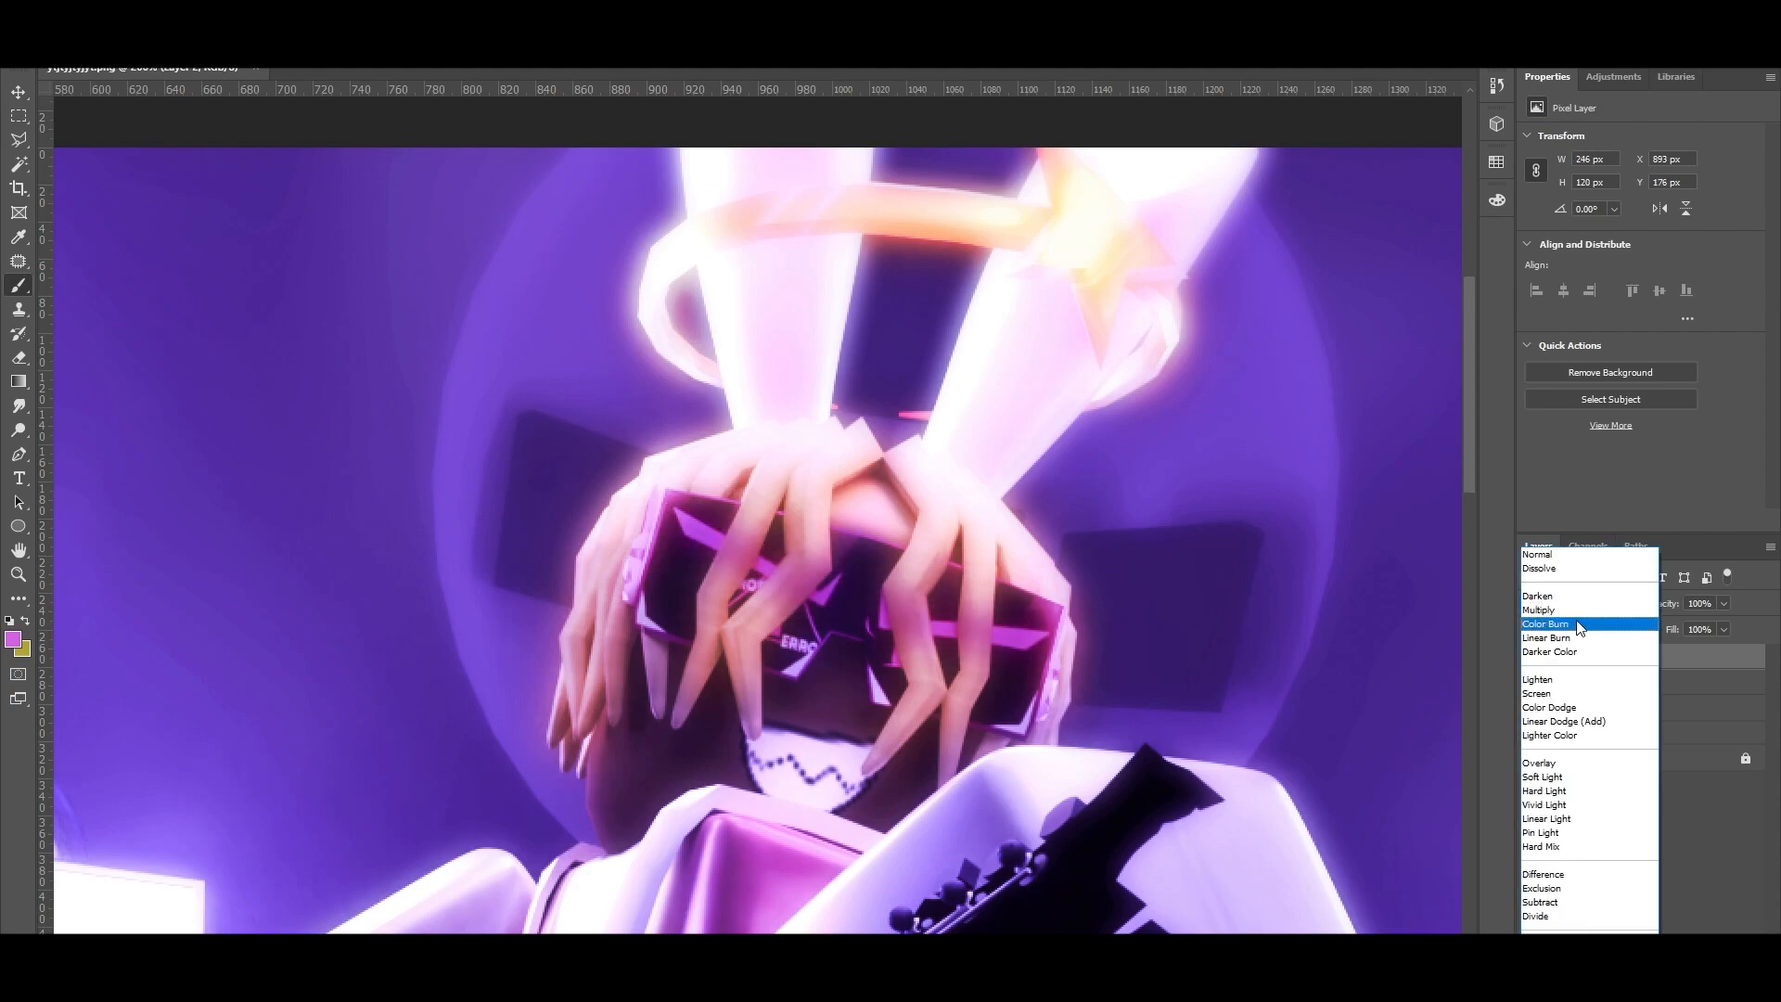
{"action": "left_click", "coordinate": [1580, 710]}
{"action": "left_click", "coordinate": [1723, 629]}
{"action": "left_click_drag", "start_coordinate": [1716, 646], "coordinate": [1709, 650]}
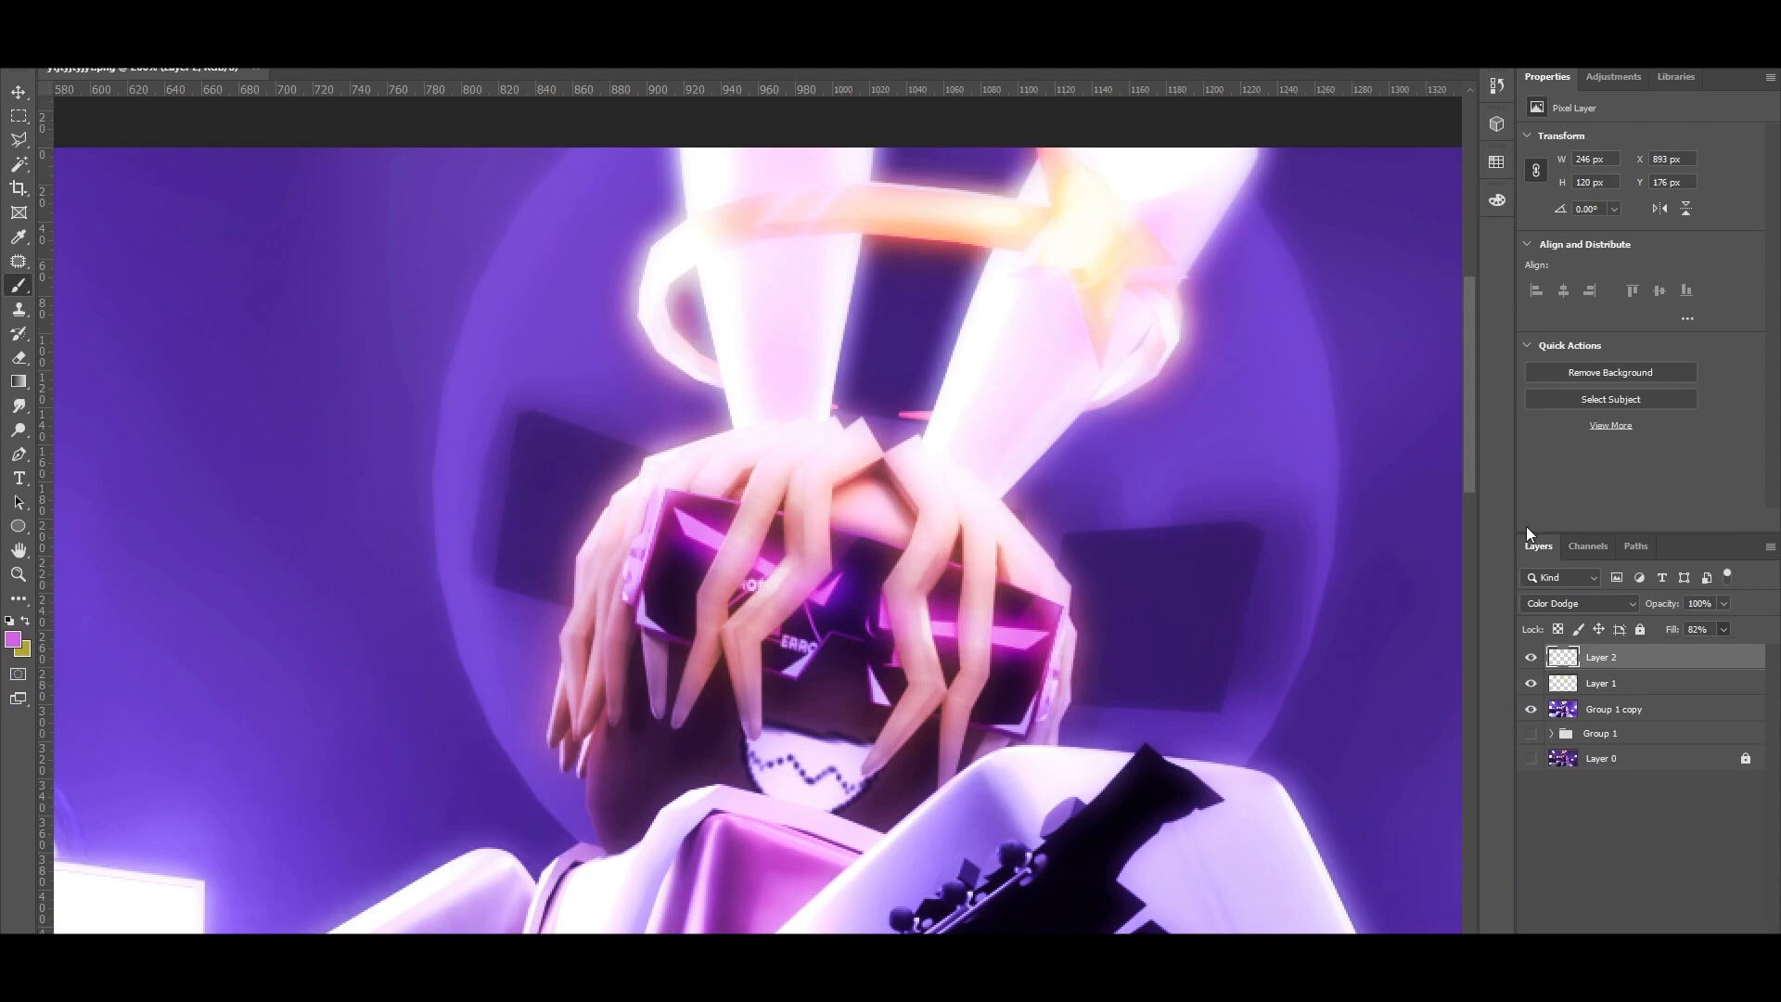
{"action": "key", "text": "Delete"}
{"action": "key", "text": "ctrl+z"}
{"action": "key", "text": "ctrl+0"}
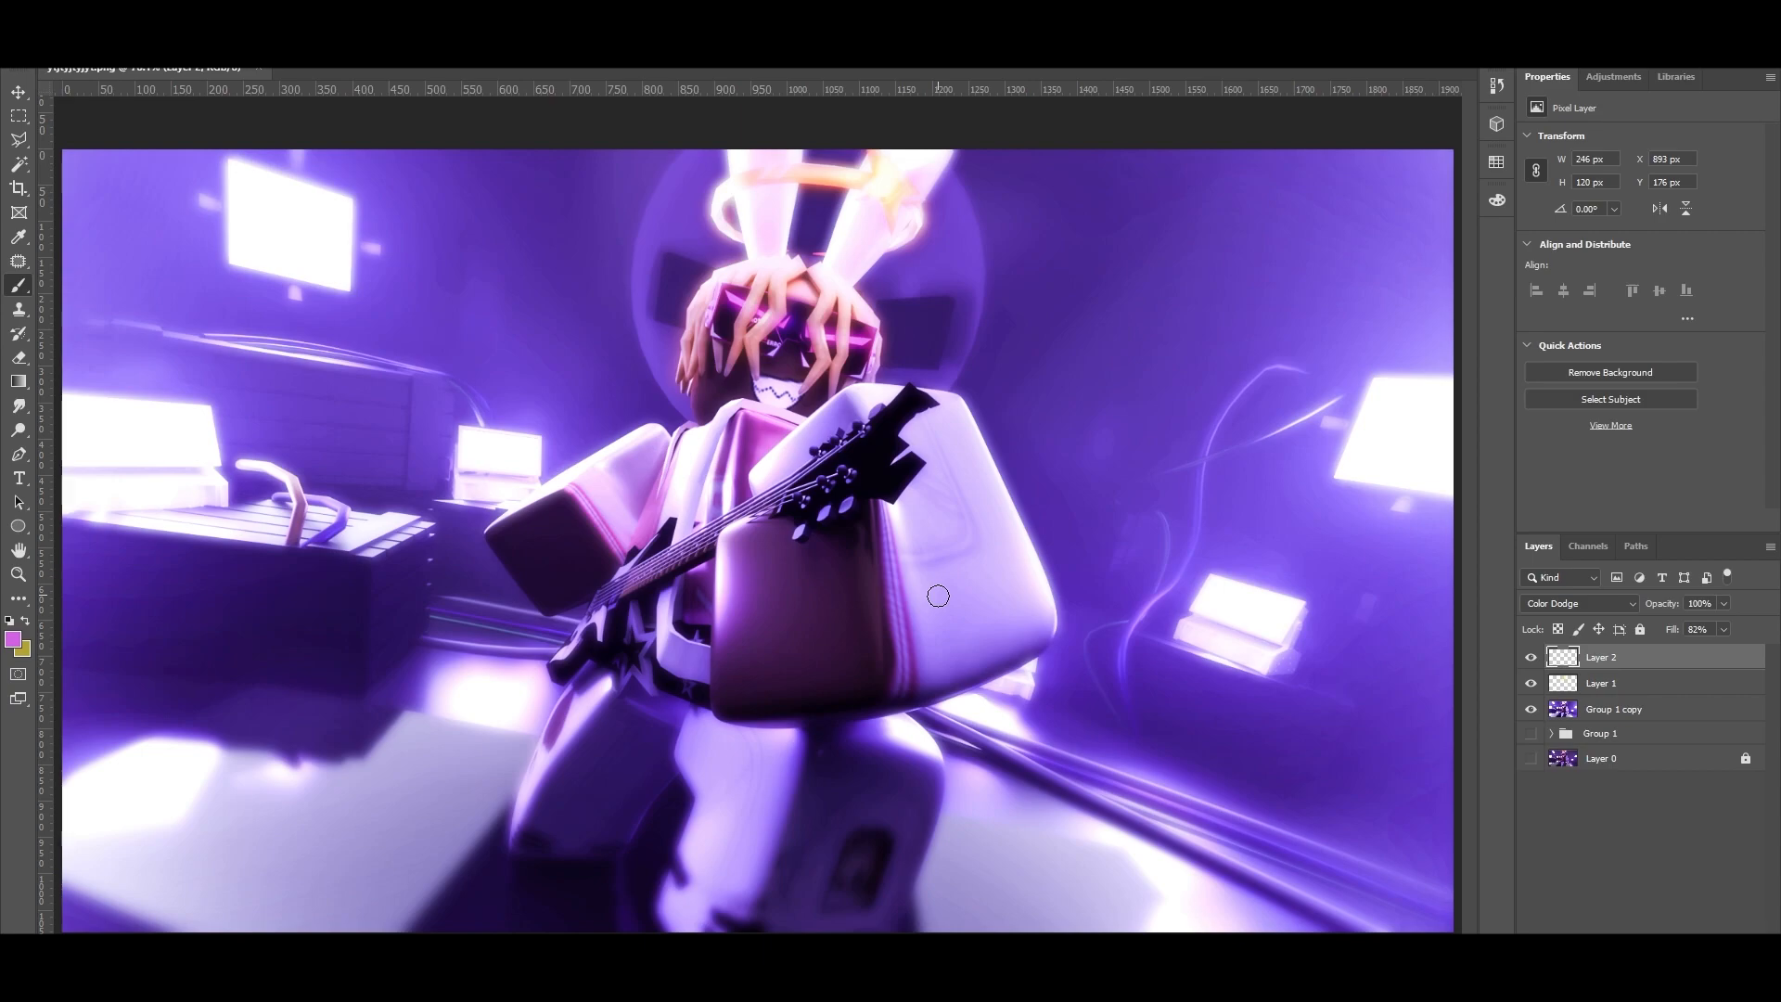